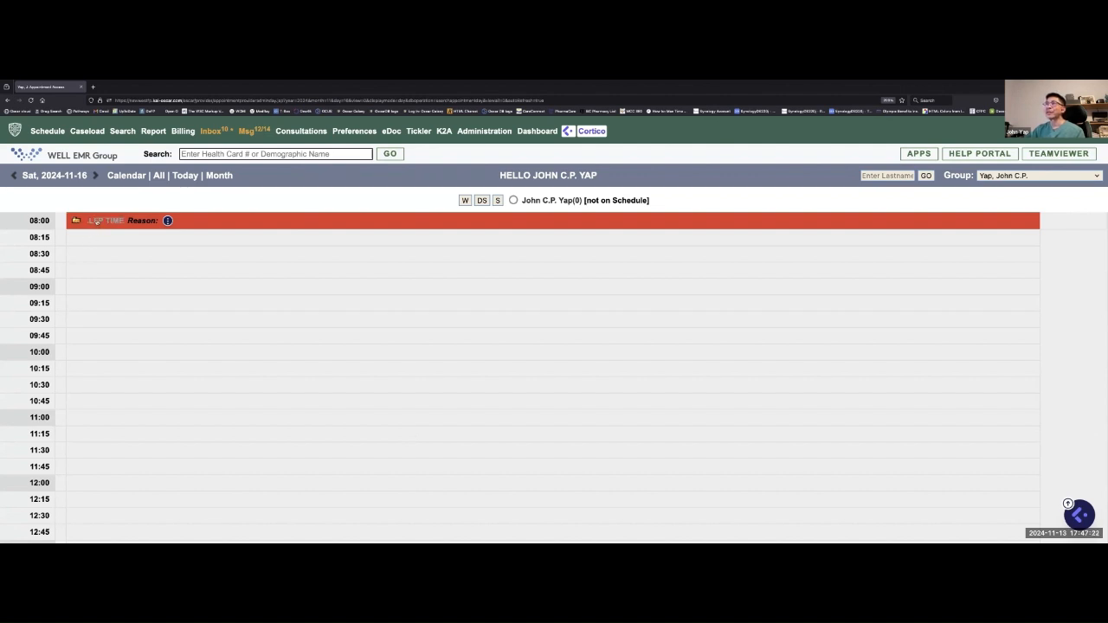
- Open the Manage Billing Form page in the billing section of the administration panel
mouse_move(97, 224)
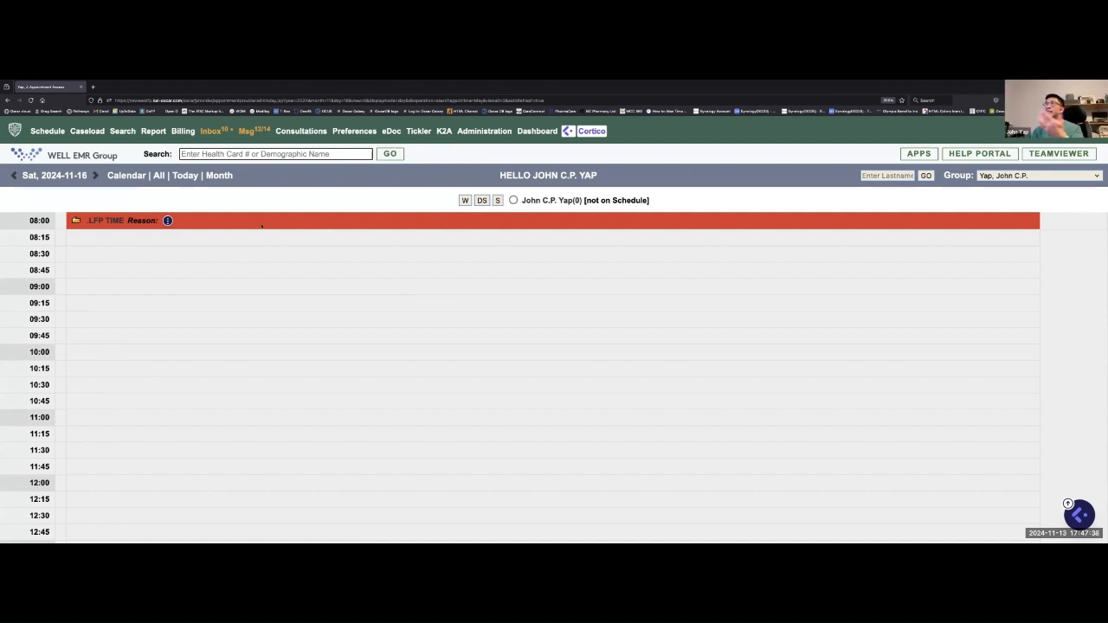
left_click(485, 131)
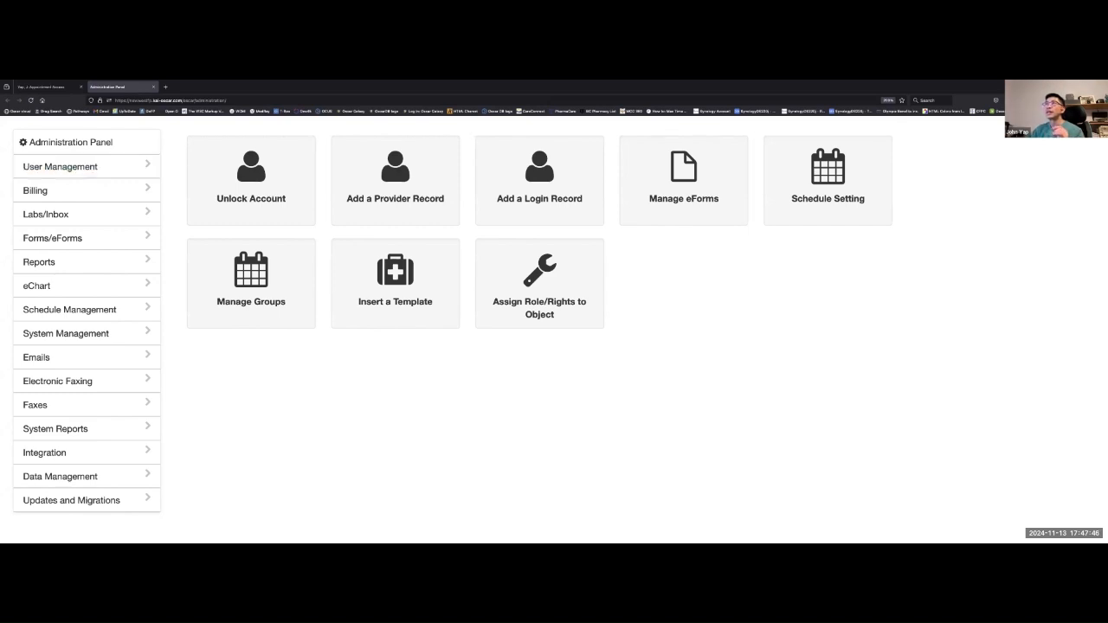
left_click(54, 194)
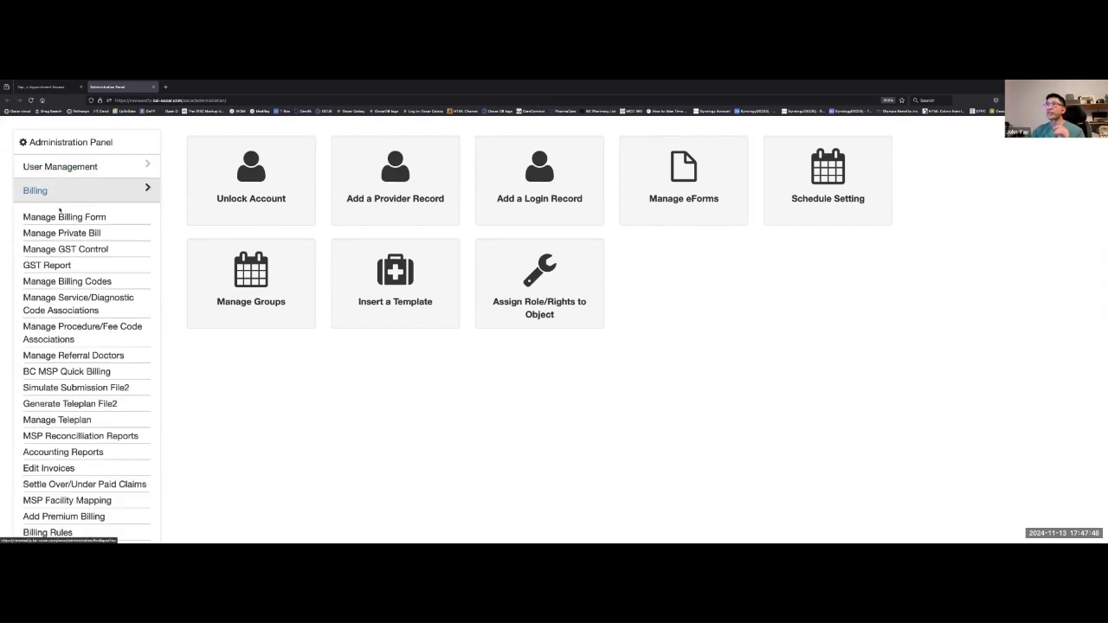
left_click(66, 217)
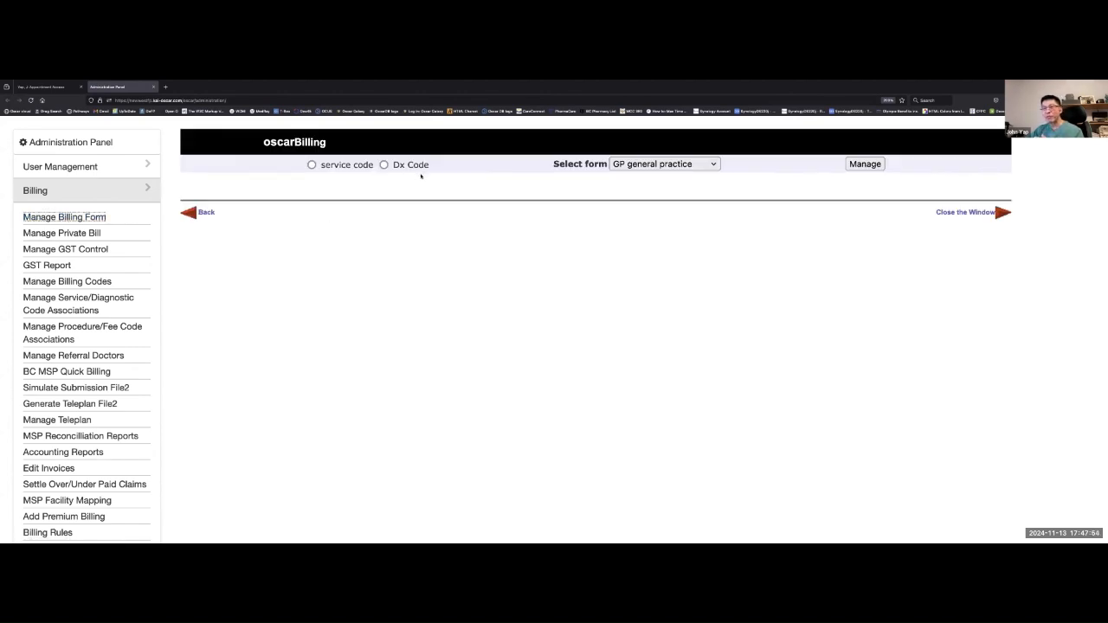
- Display the service codes of the GP general practice billing form and review its three code groups
left_click(311, 165)
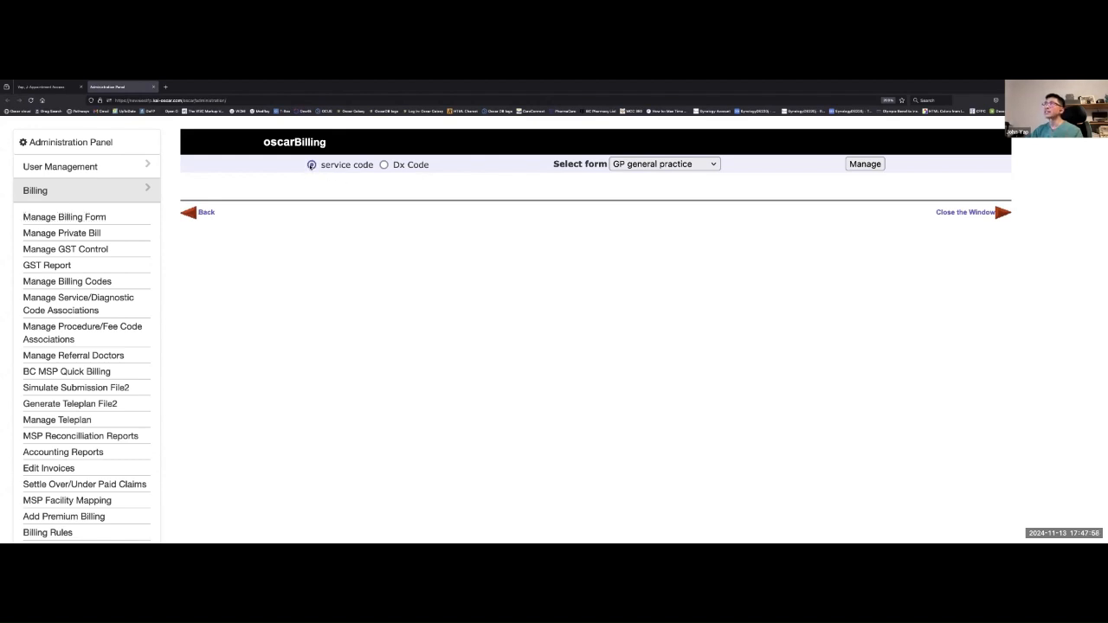
left_click(640, 166)
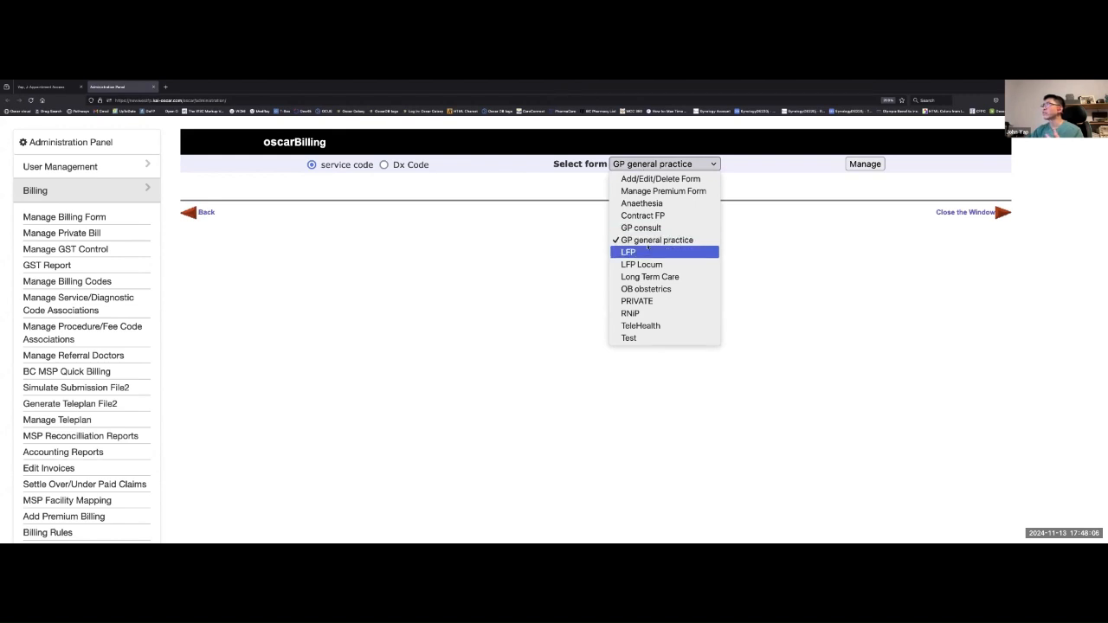
left_click(825, 211)
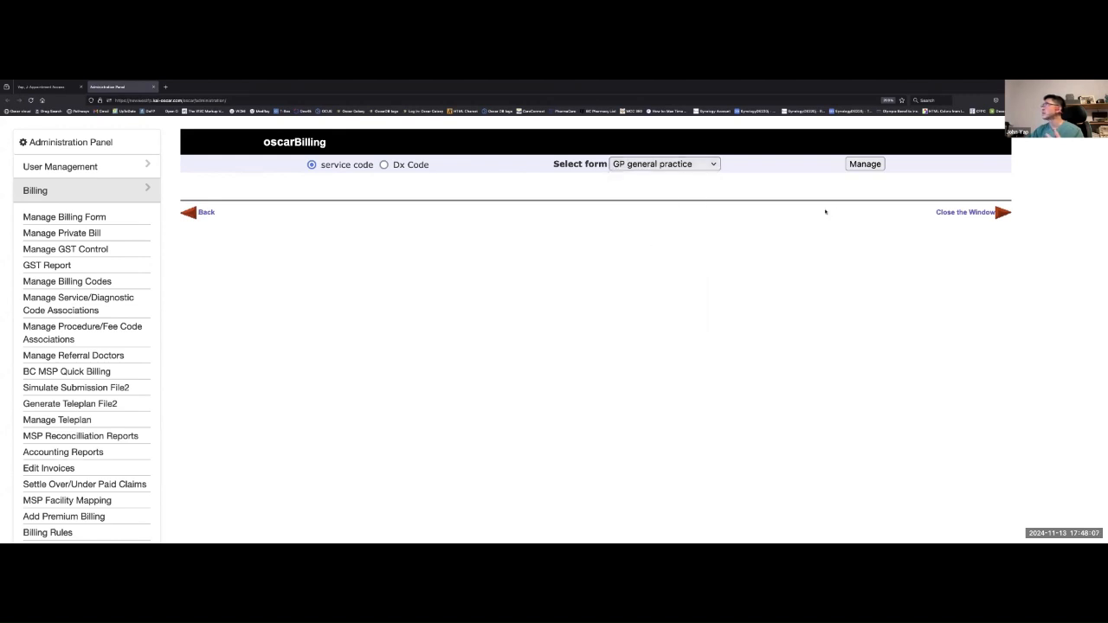
left_click(862, 164)
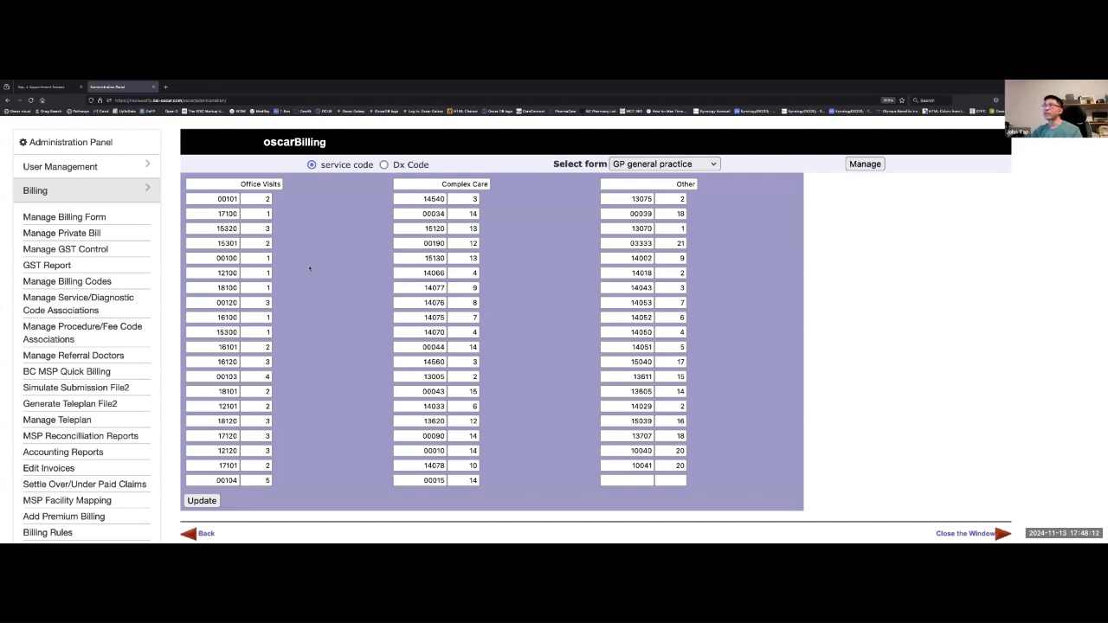
scroll(309, 269, "down", 5)
scroll(512, 240, "up", 4)
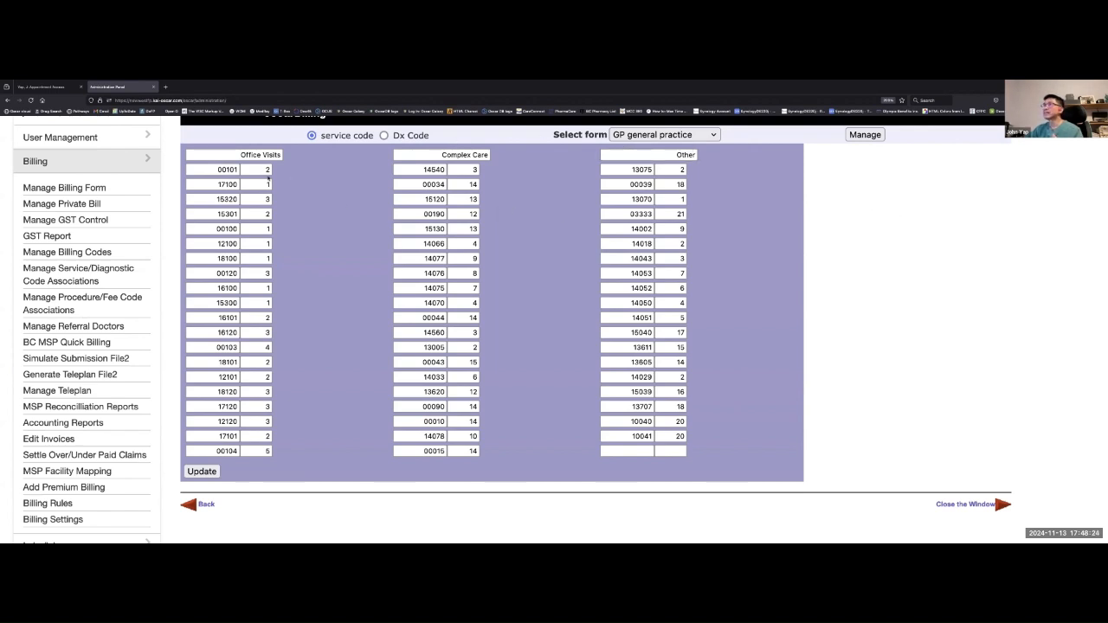
- Leave the GP general practice form and open Add/Edit/Delete Form for service codes
left_click(194, 506)
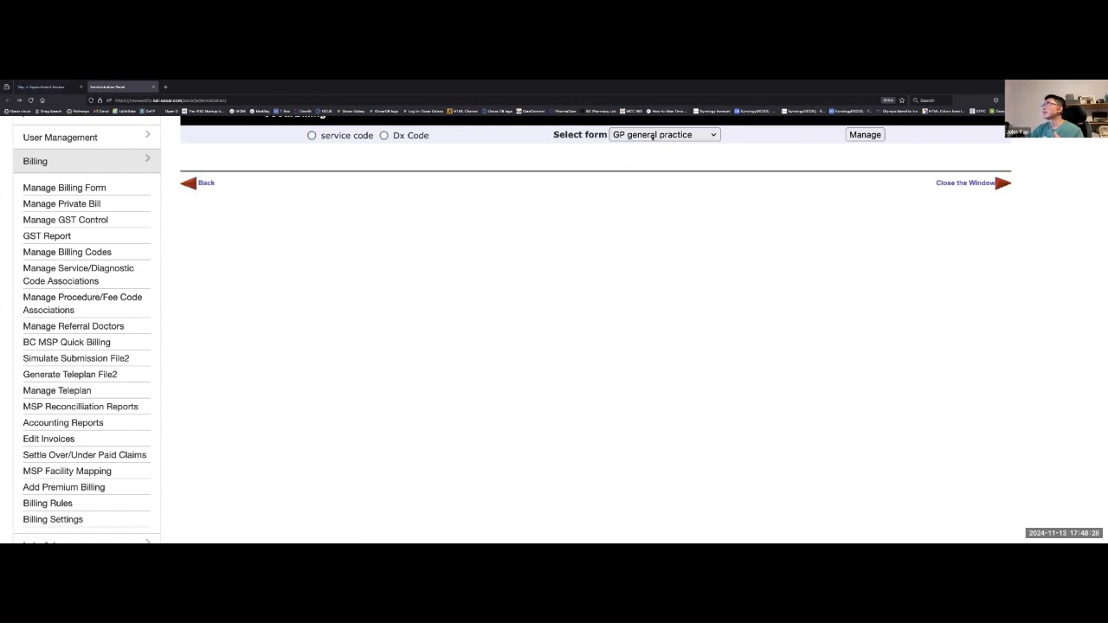
left_click(653, 135)
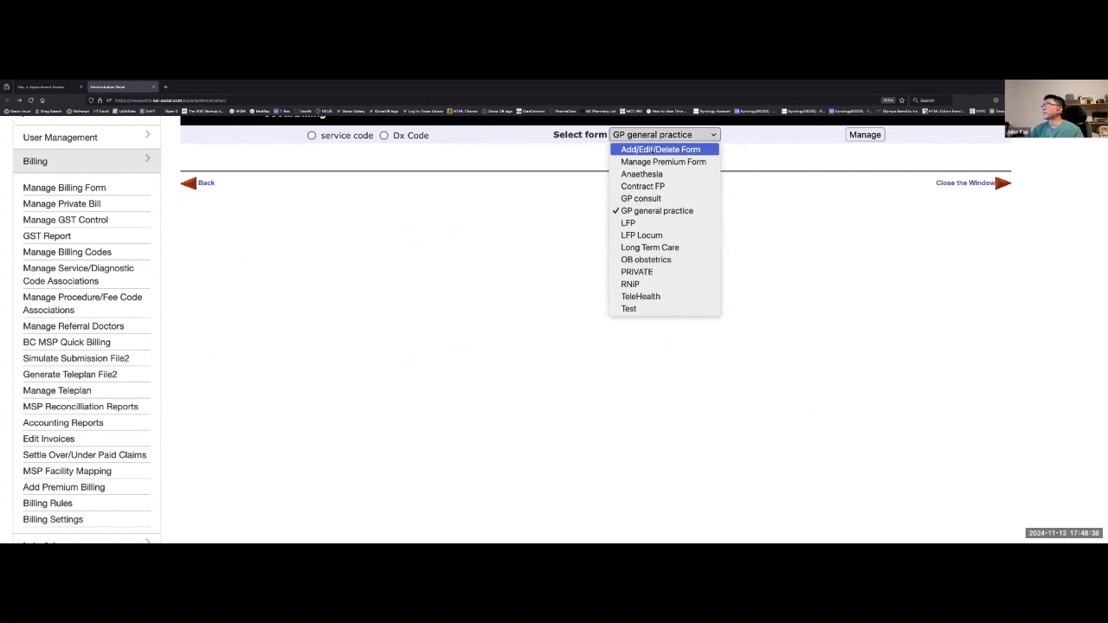
left_click(312, 138)
left_click(311, 136)
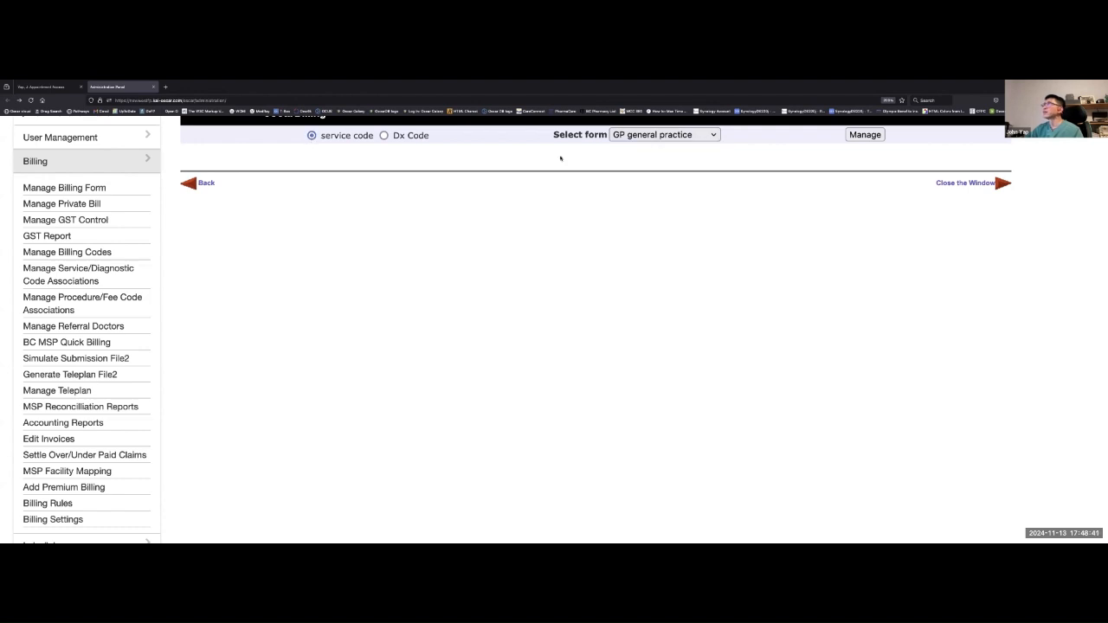
left_click(651, 133)
left_click(646, 148)
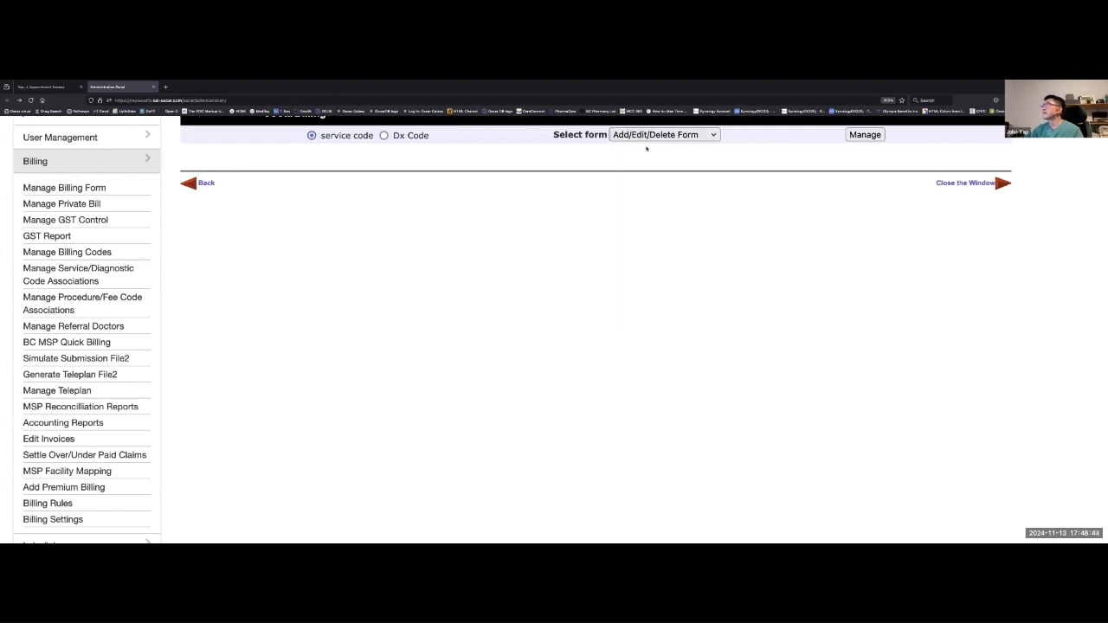
left_click(866, 135)
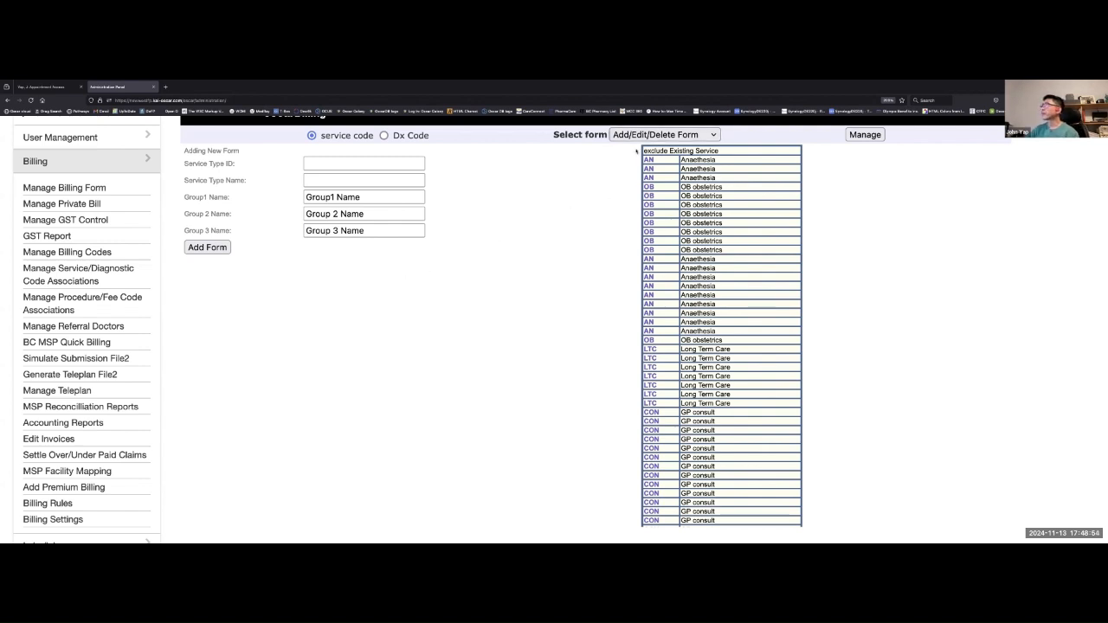
- Look through the list of existing service type IDs and names beside the new-form fields
scroll(631, 177, "down", 5)
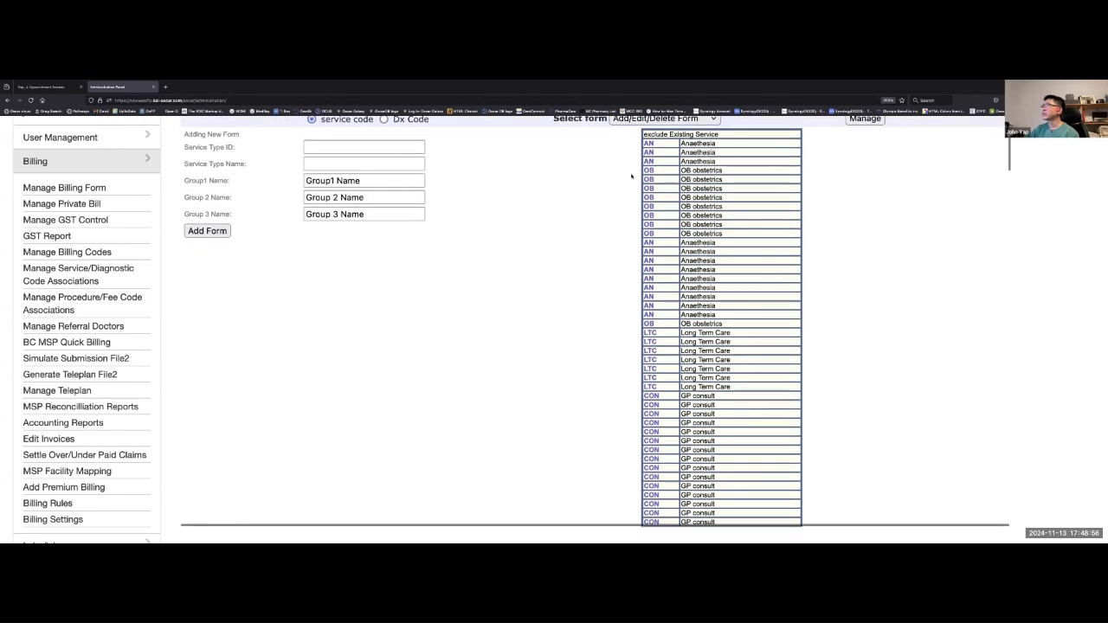
scroll(631, 176, "down", 1)
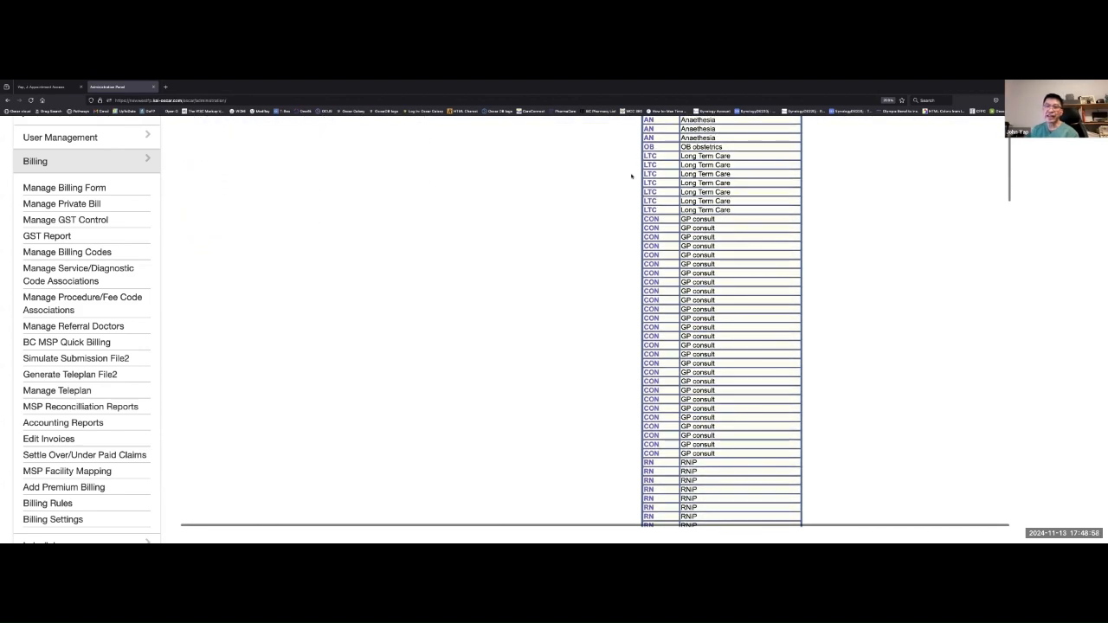
scroll(631, 176, "up", 5)
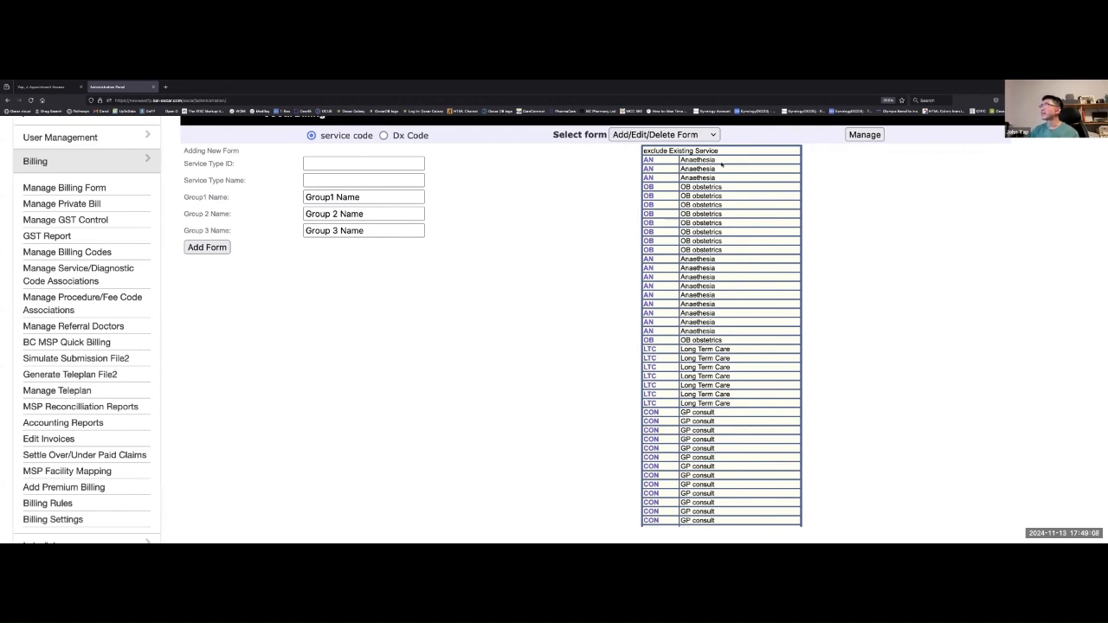
scroll(806, 203, "down", 1)
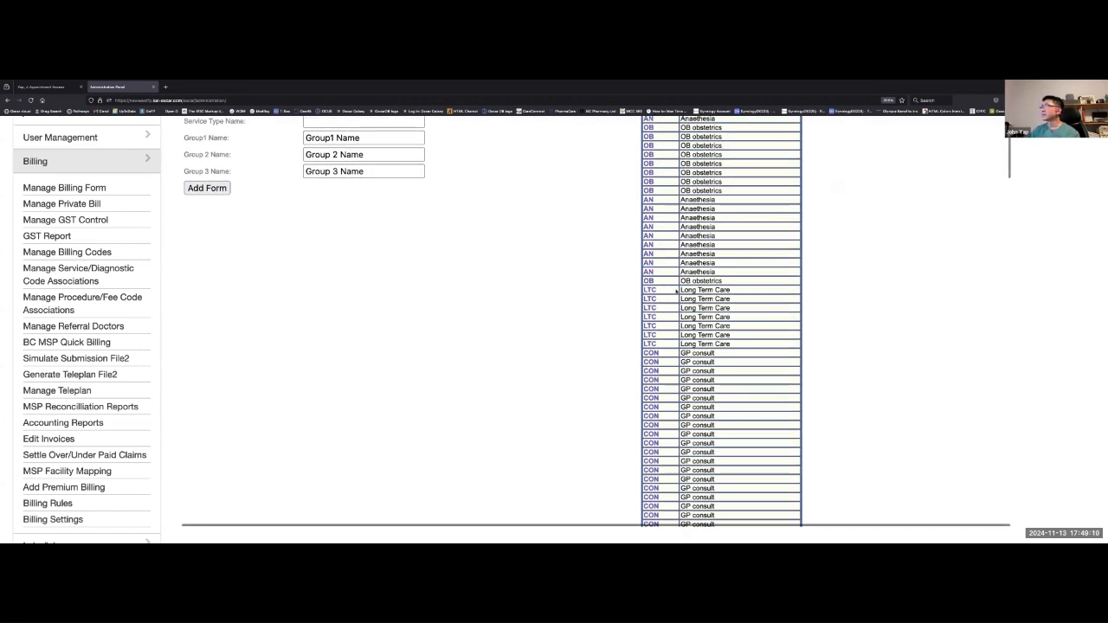
scroll(587, 315, "down", 10)
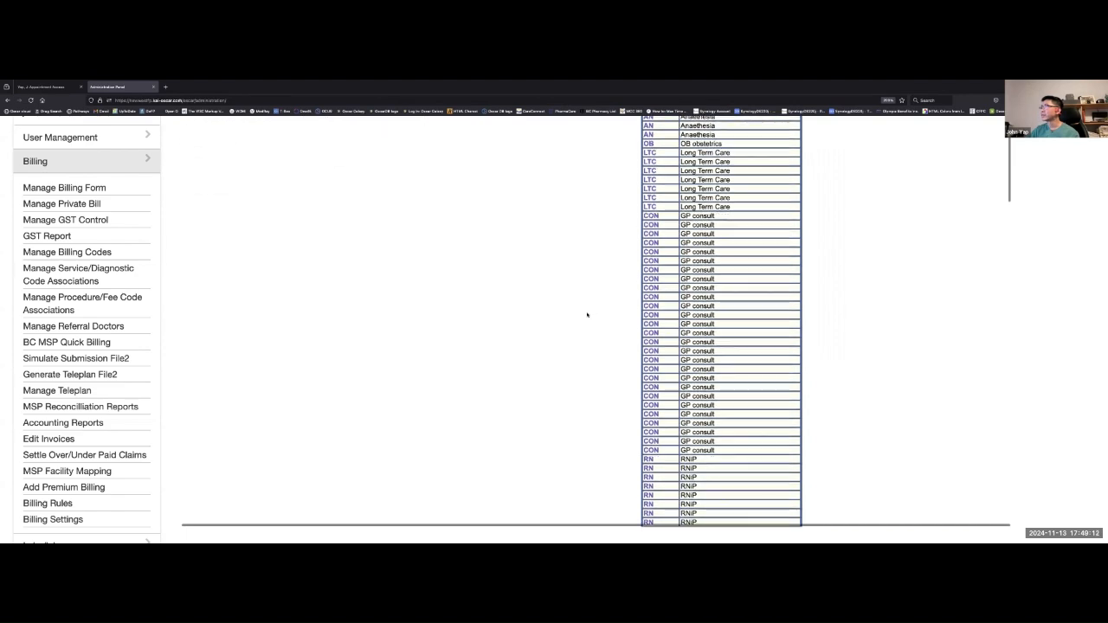
scroll(587, 315, "down", 10)
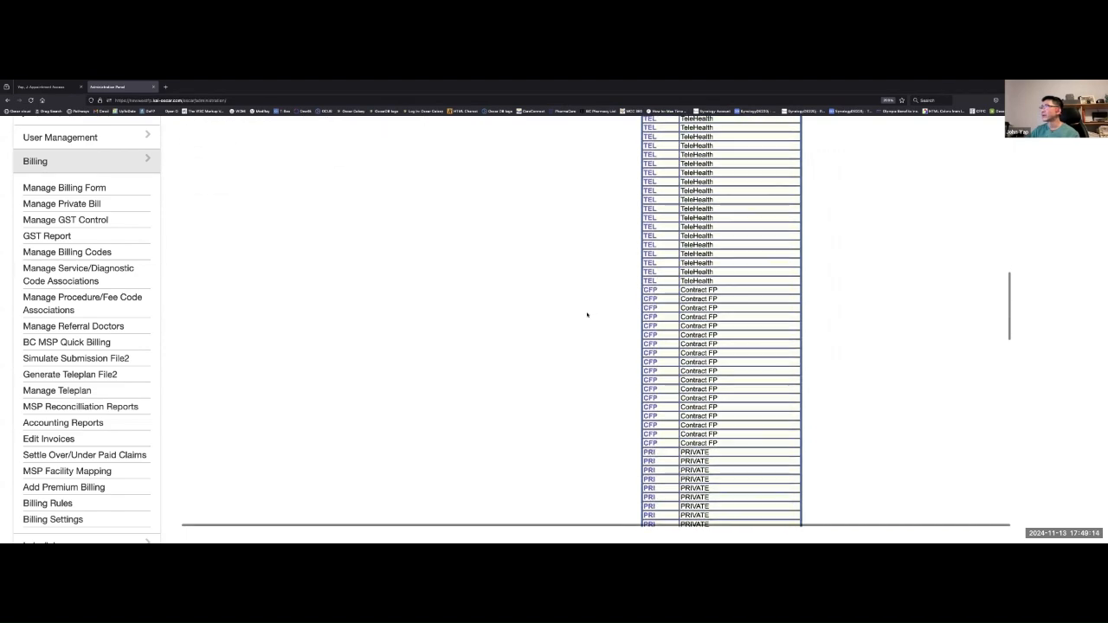
scroll(587, 316, "down", 10)
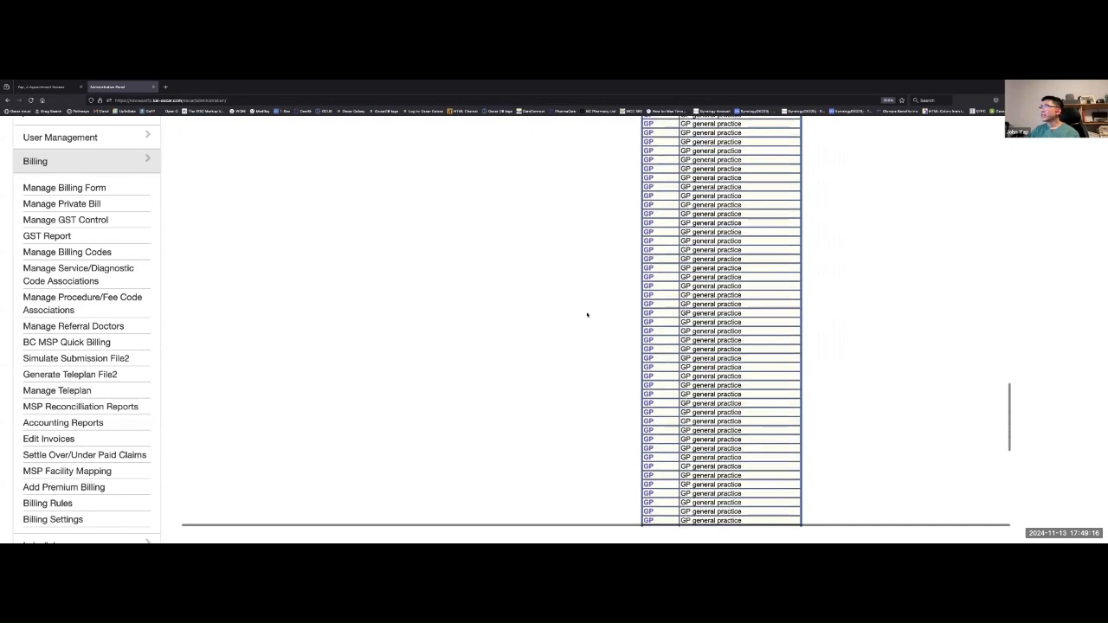
scroll(587, 316, "up", 20)
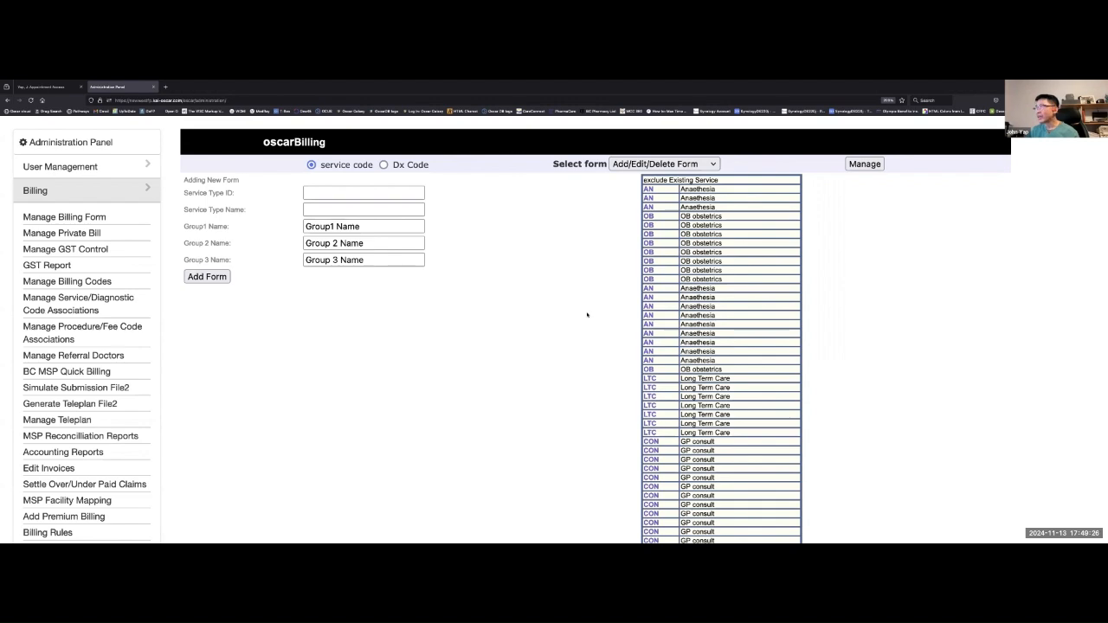
scroll(571, 325, "down", 1)
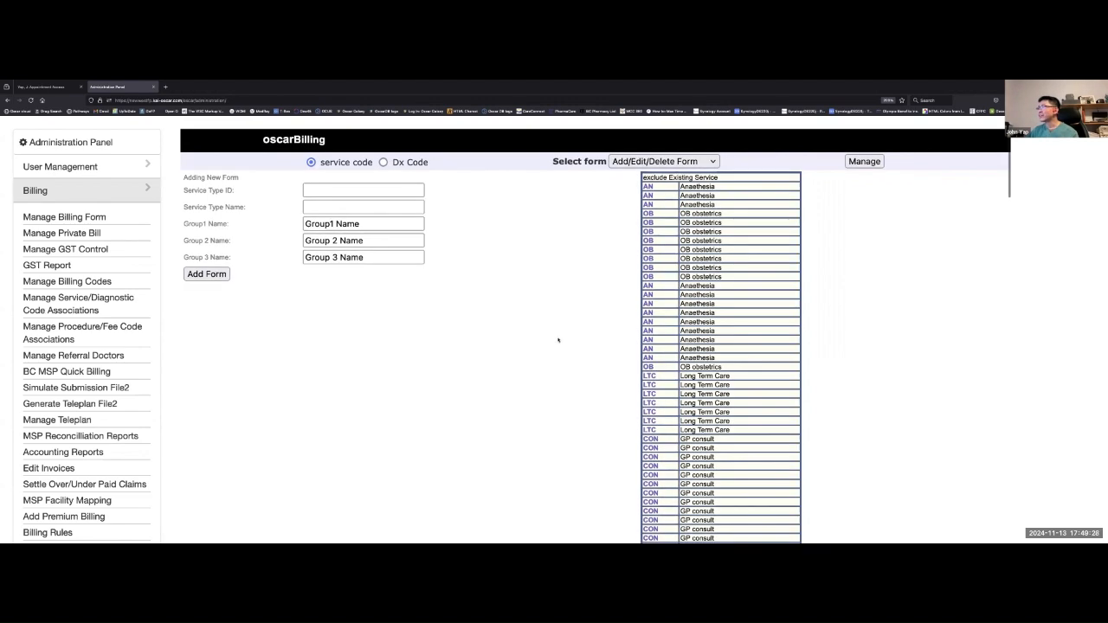
scroll(554, 346, "down", 2)
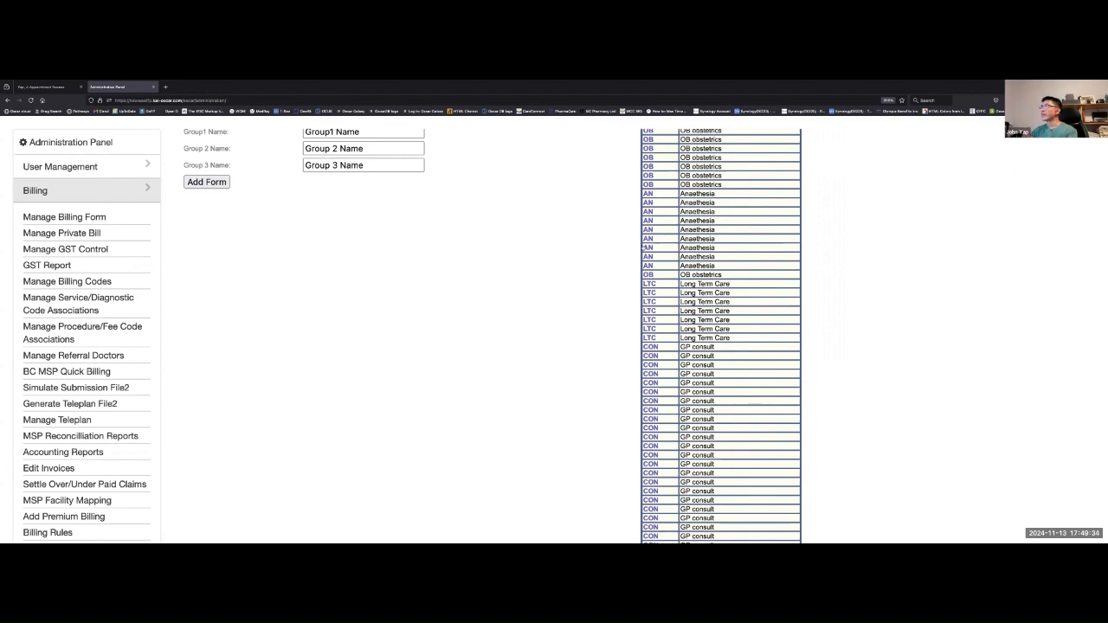
scroll(490, 273, "up", 2)
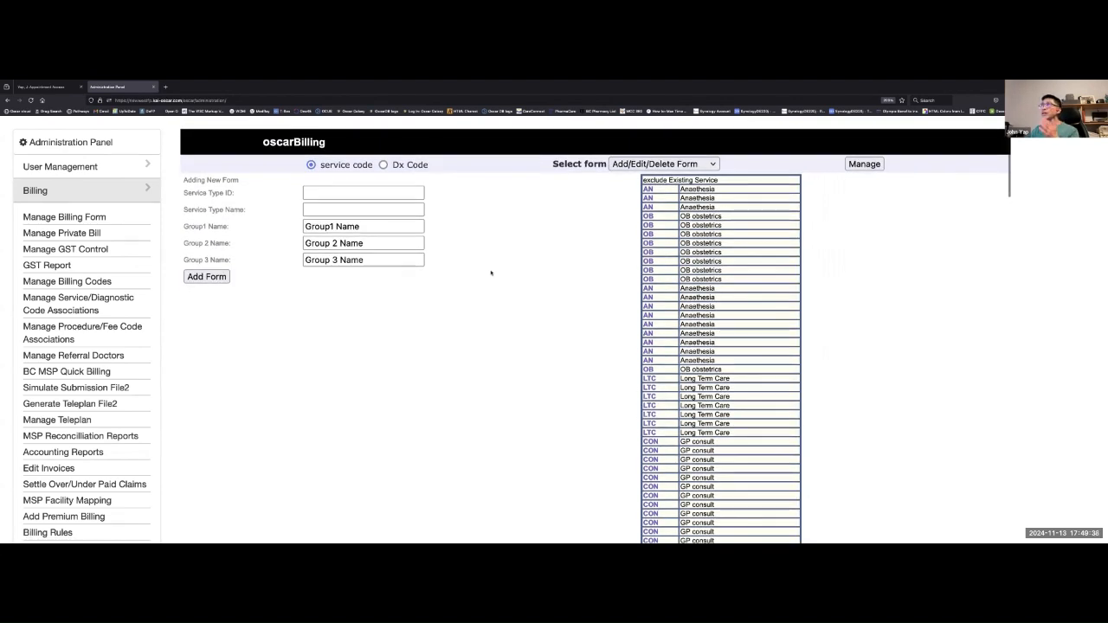
- Check the new form's Service Type ID and Service Type Name fields against the full list of existing services, through LFP Locum
left_click(348, 198)
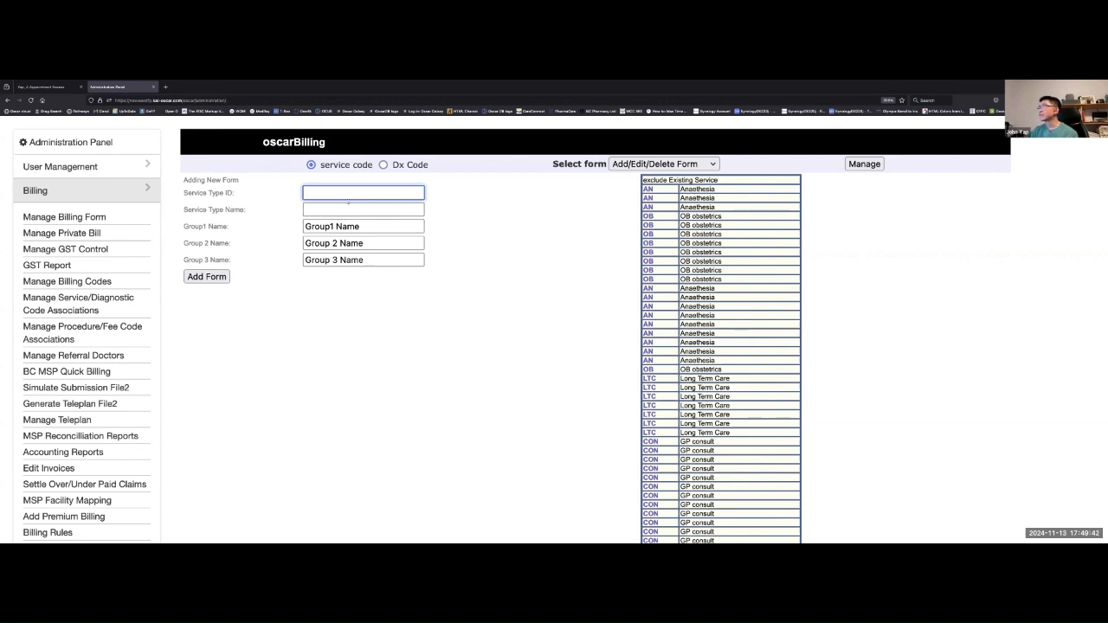
scroll(606, 299, "down", 4)
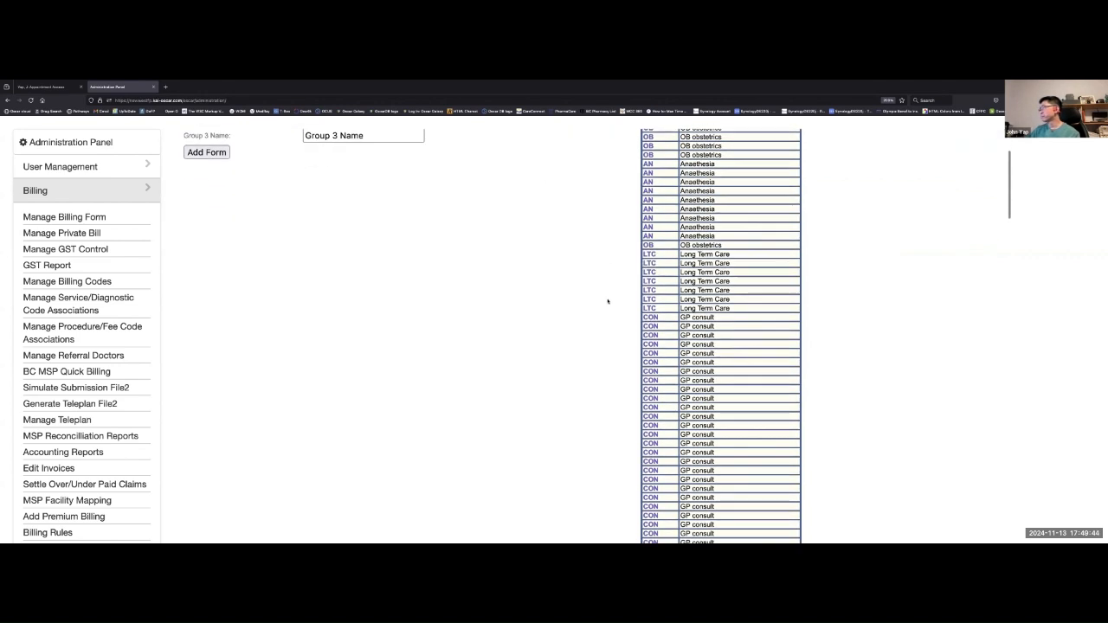
scroll(606, 301, "up", 5)
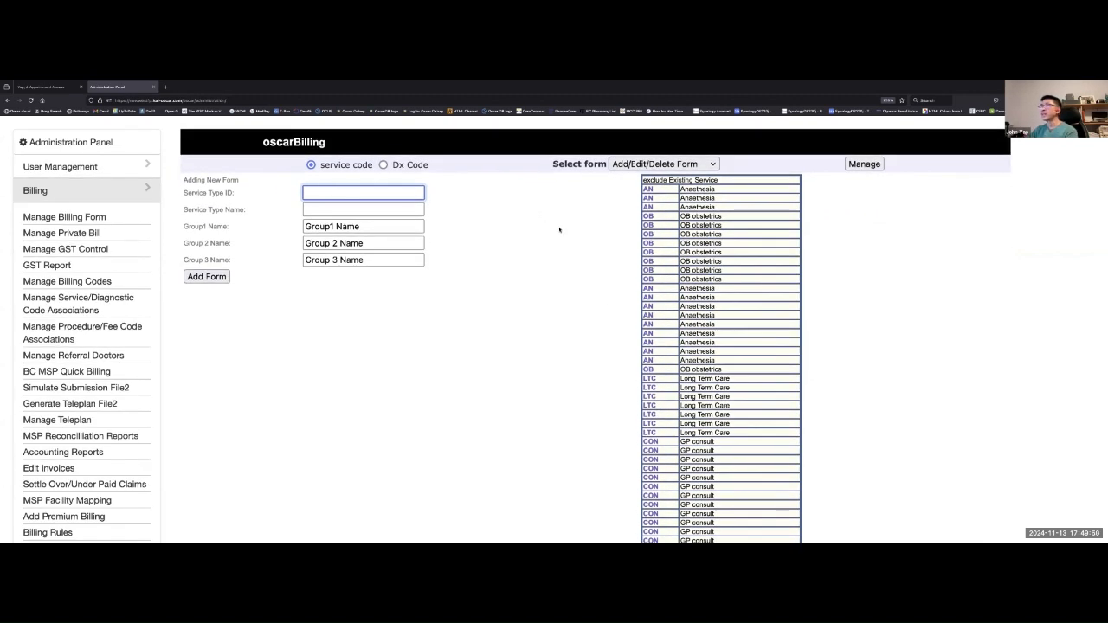
left_click(345, 211)
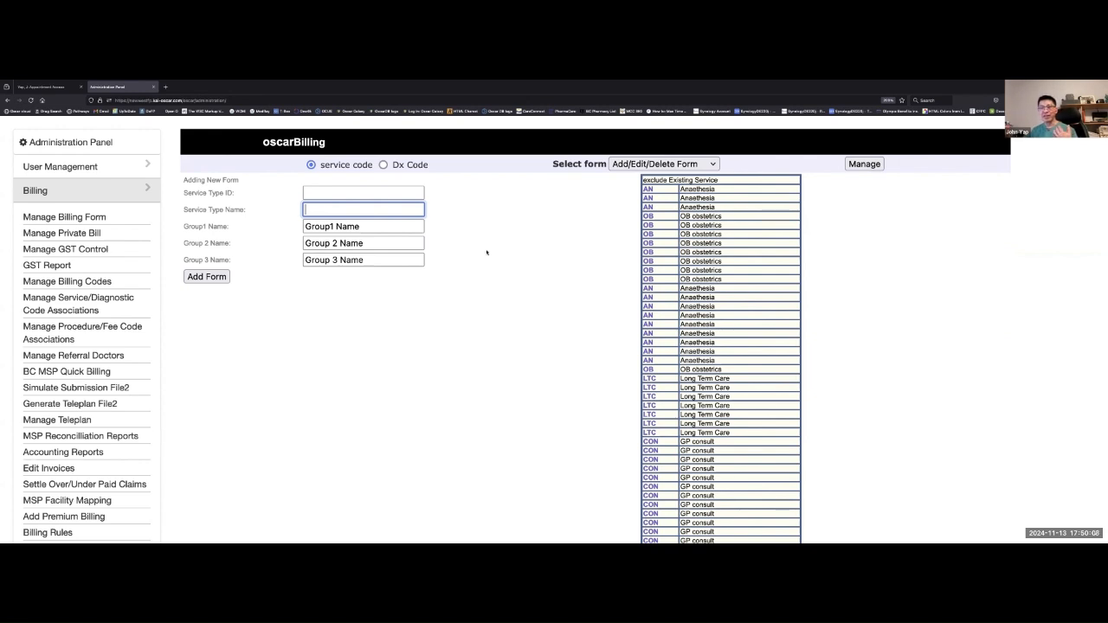
scroll(529, 266, "down", 15)
right_click(532, 266)
left_click(522, 209)
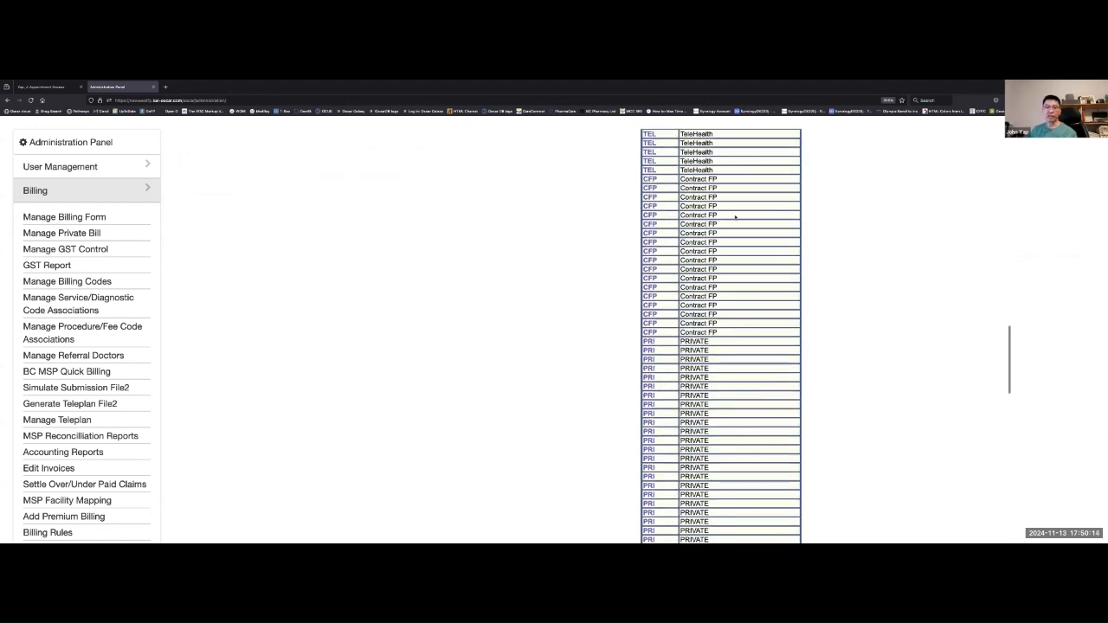
scroll(734, 189, "down", 5)
scroll(721, 312, "down", 5)
scroll(751, 282, "down", 3)
scroll(751, 282, "down", 5)
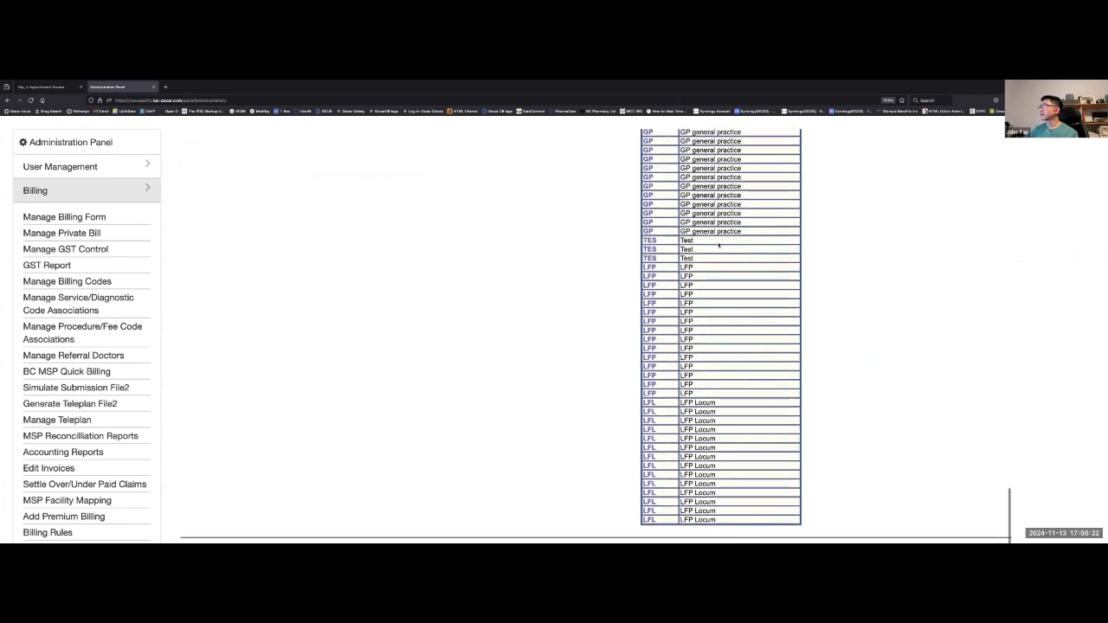
scroll(731, 251, "down", 2)
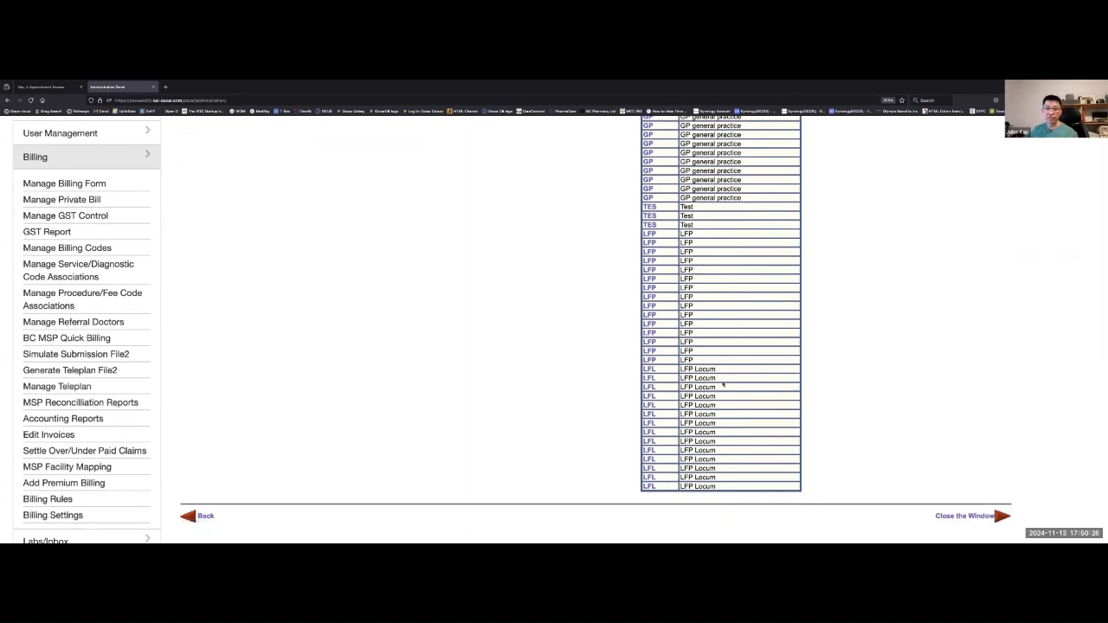
scroll(490, 347, "up", 20)
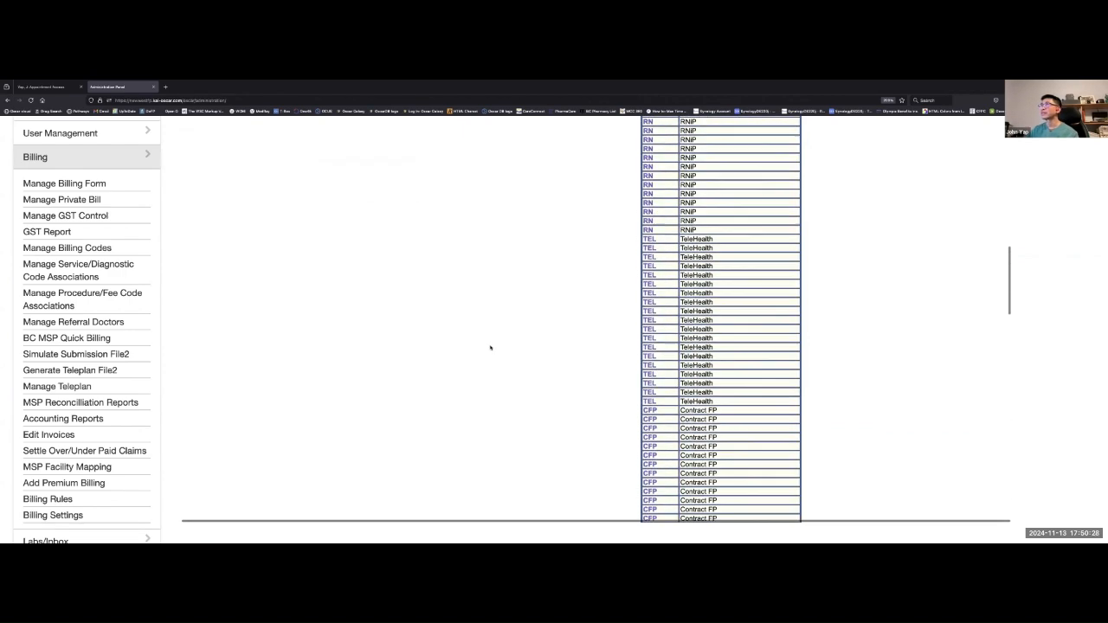
scroll(490, 347, "up", 10)
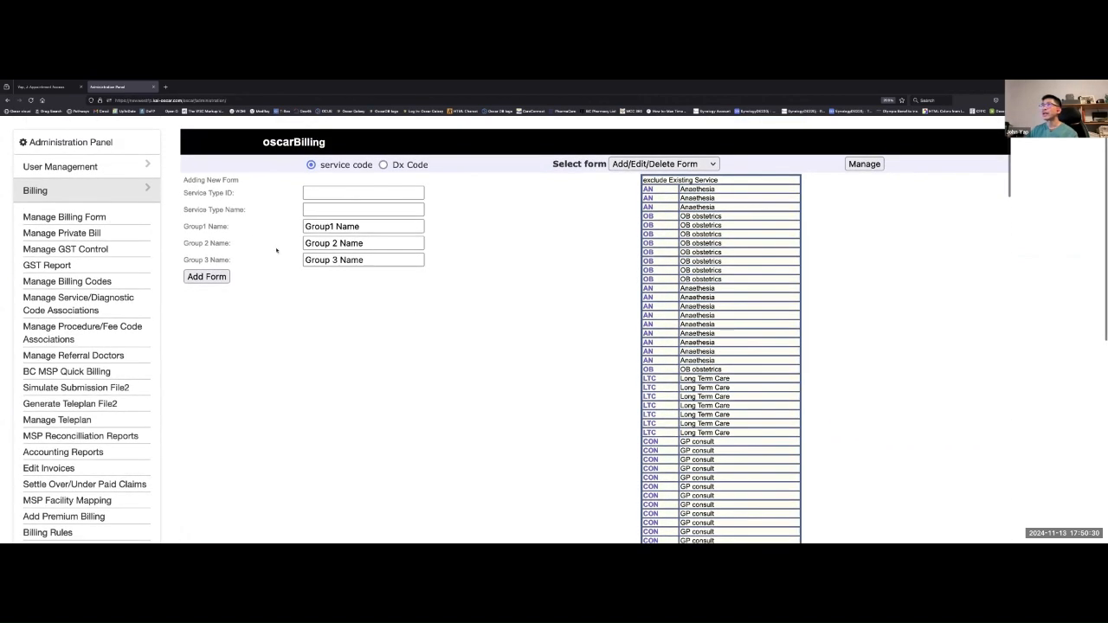
- Name the new form's three groups Office, Procedure and Time Codes
triple_click(345, 226)
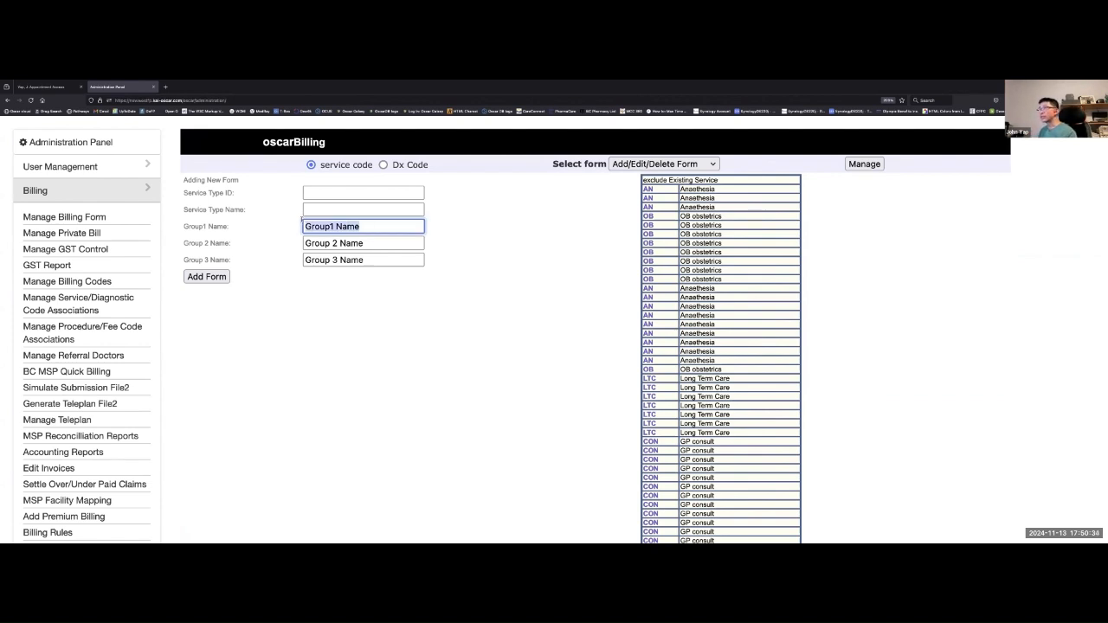
type("Office")
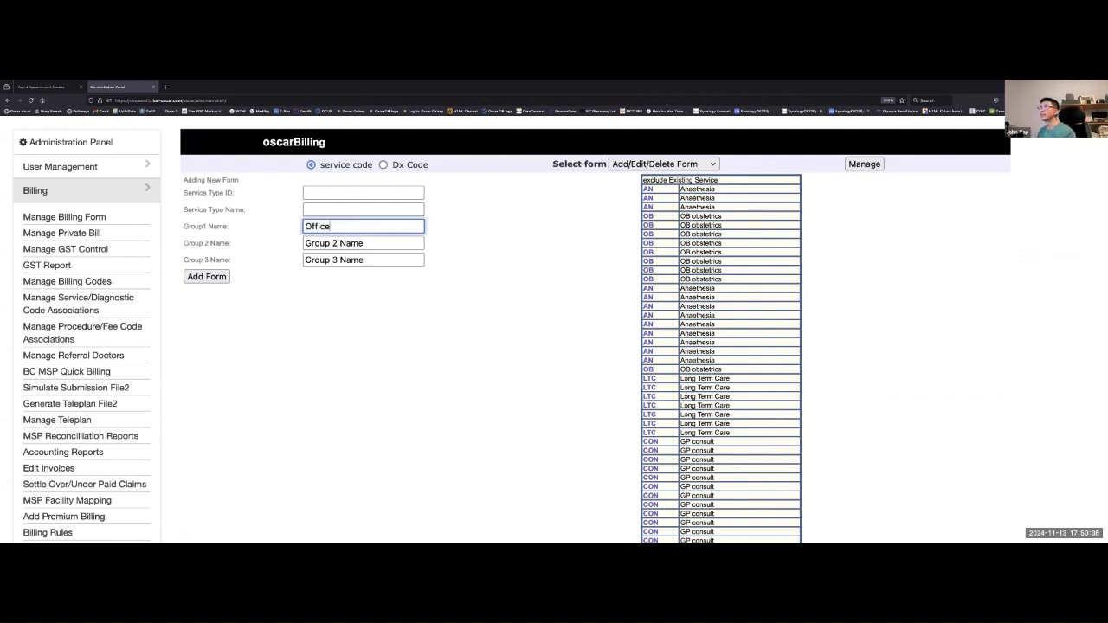
key("Tab")
type("Procecure")
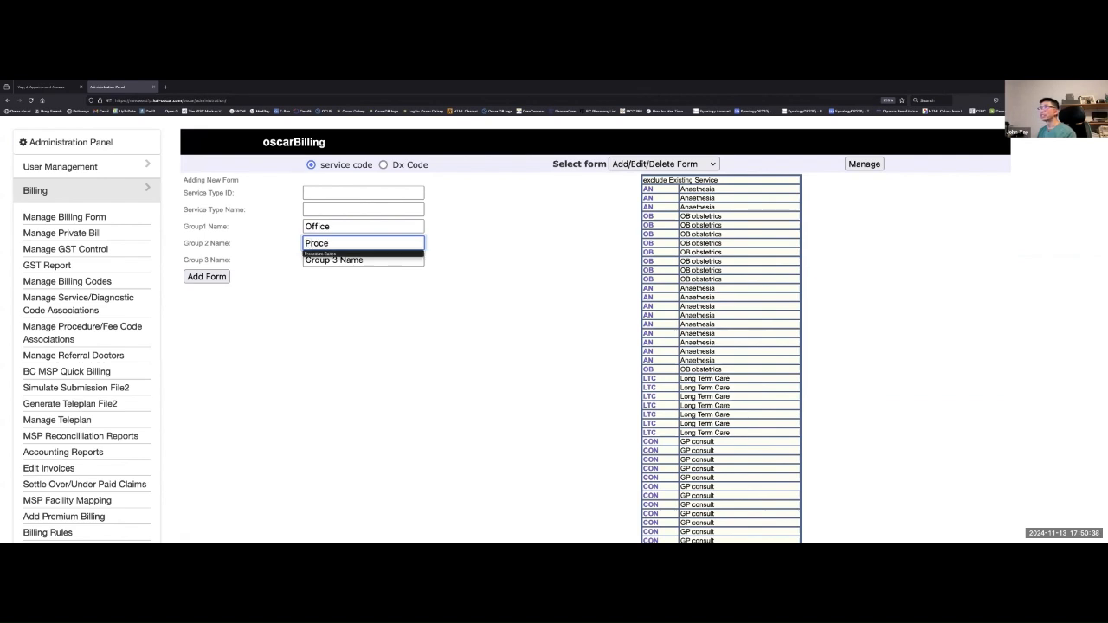
key("BackSpace")
key("BackSpace")
key("BackSpace")
key("BackSpace")
type("dure")
key("Tab")
type("Time Codes")
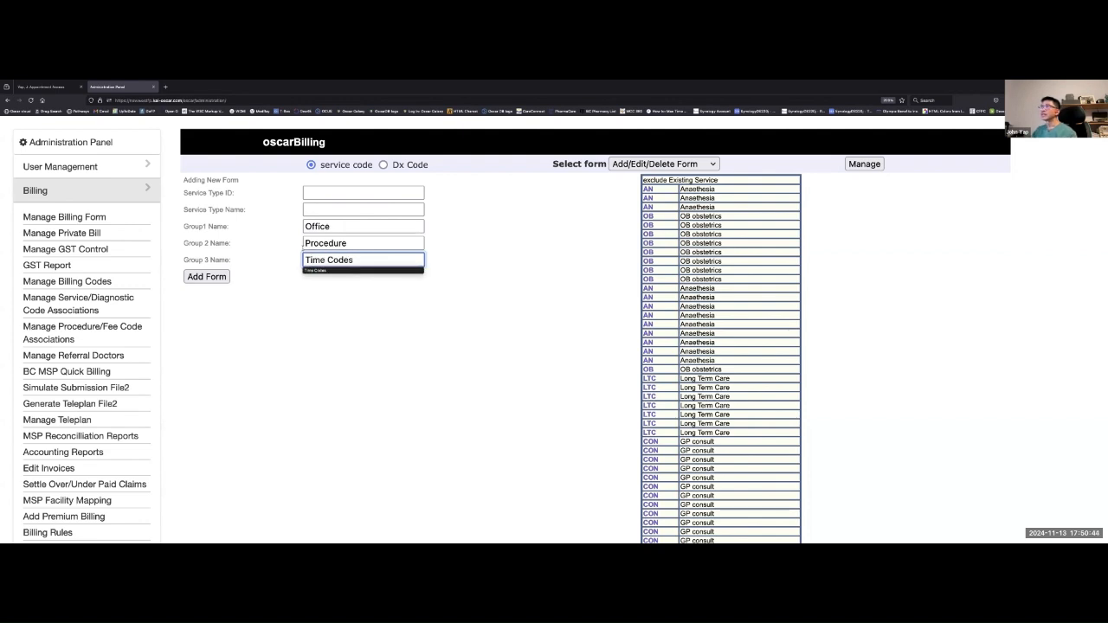
left_click(238, 285)
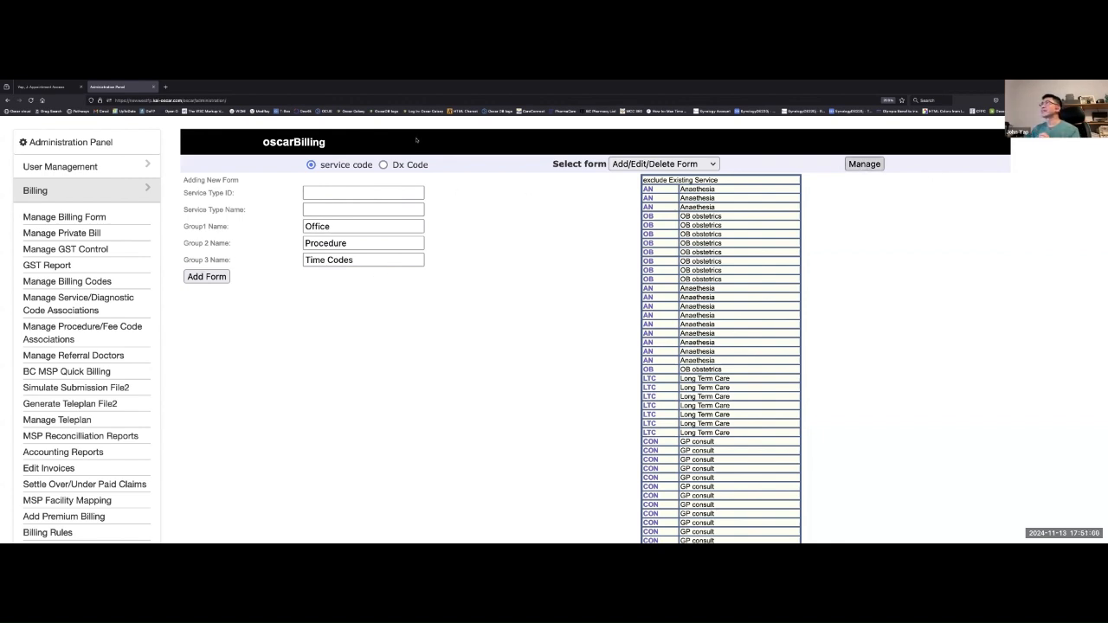
- Go back from the Adding New Form page to the billing form selection without adding the form
scroll(205, 306, "down", 20)
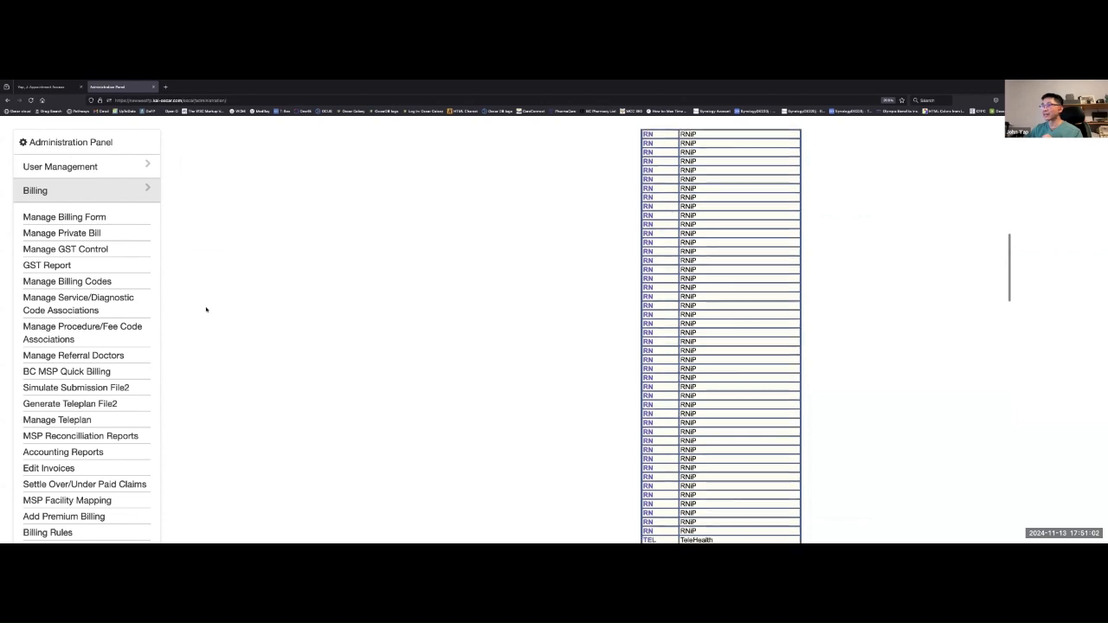
scroll(206, 309, "down", 5)
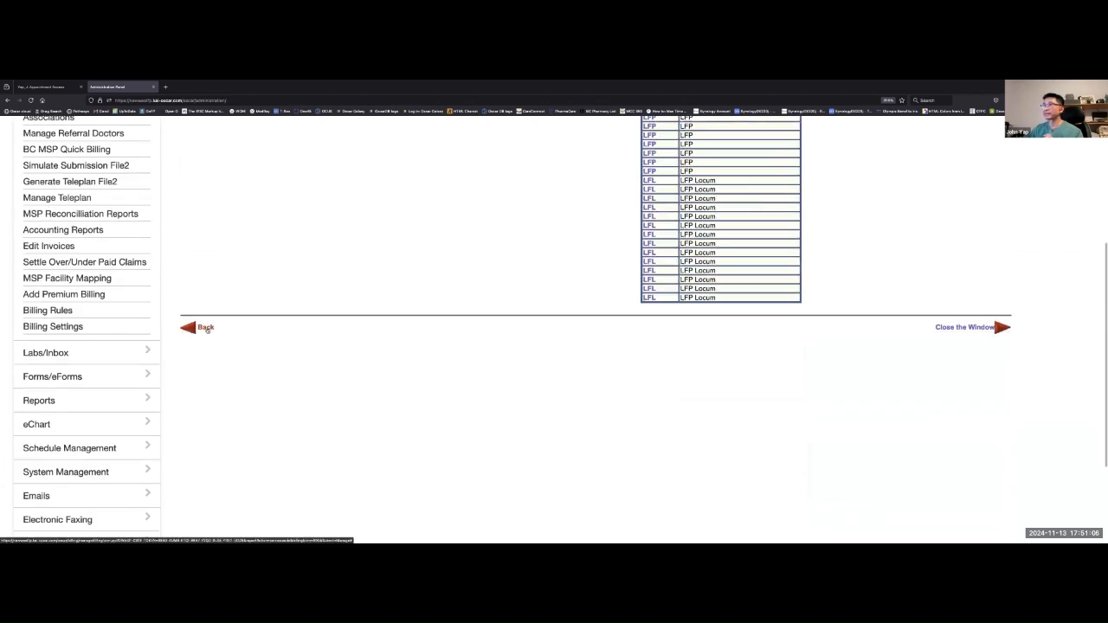
left_click(207, 329)
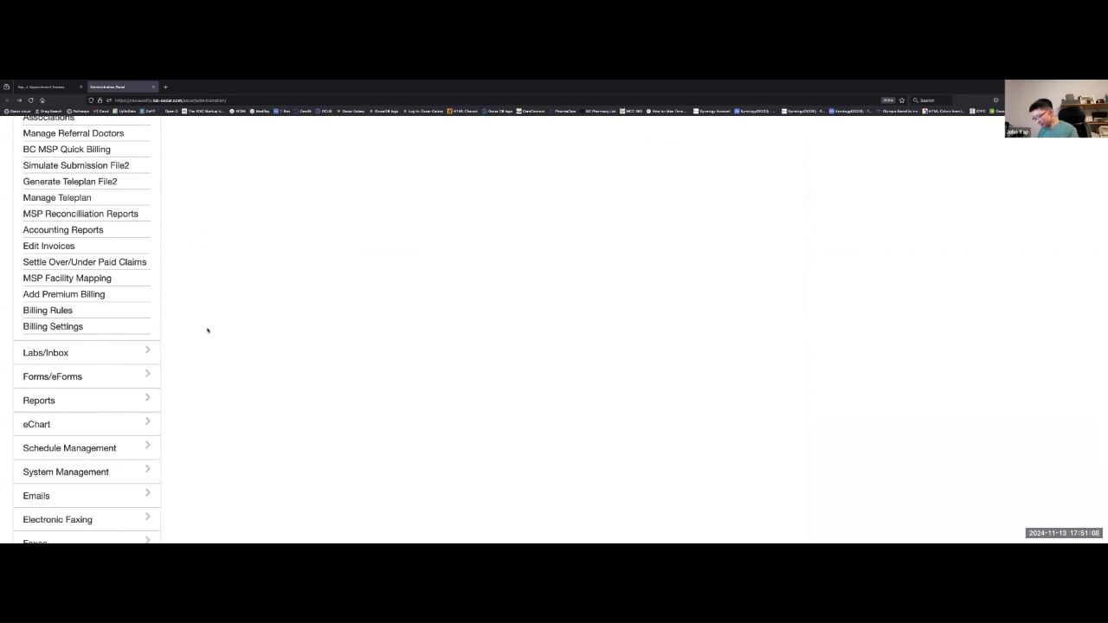
- Switch to the PowerPoint presentation, start the slide show and advance to the written steps for creating a new billing form
key("ctrl+Left")
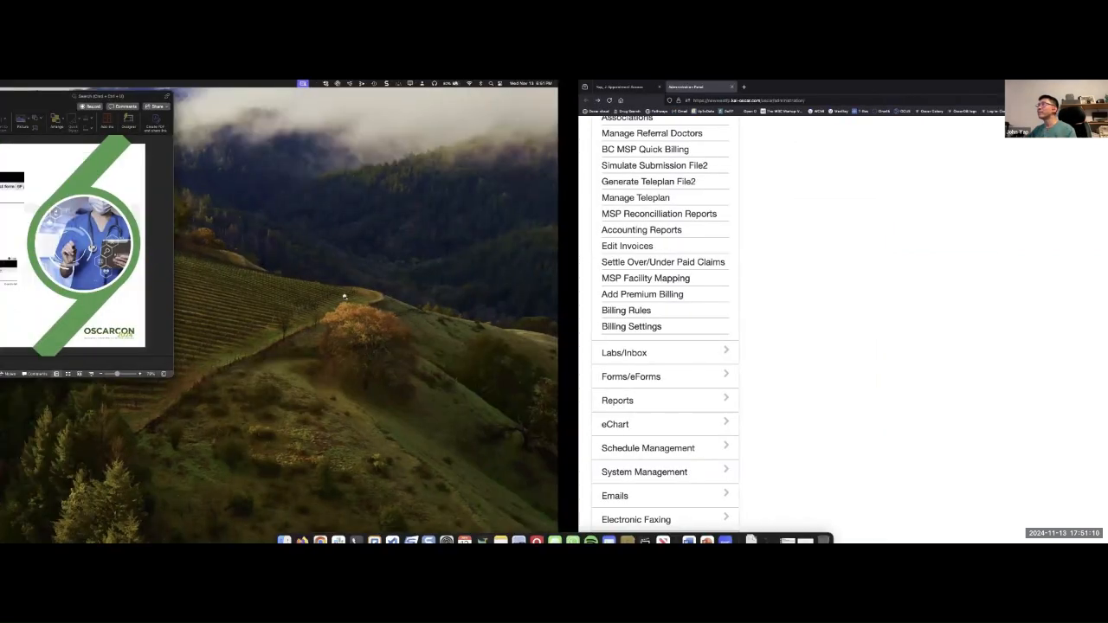
key("super+Return")
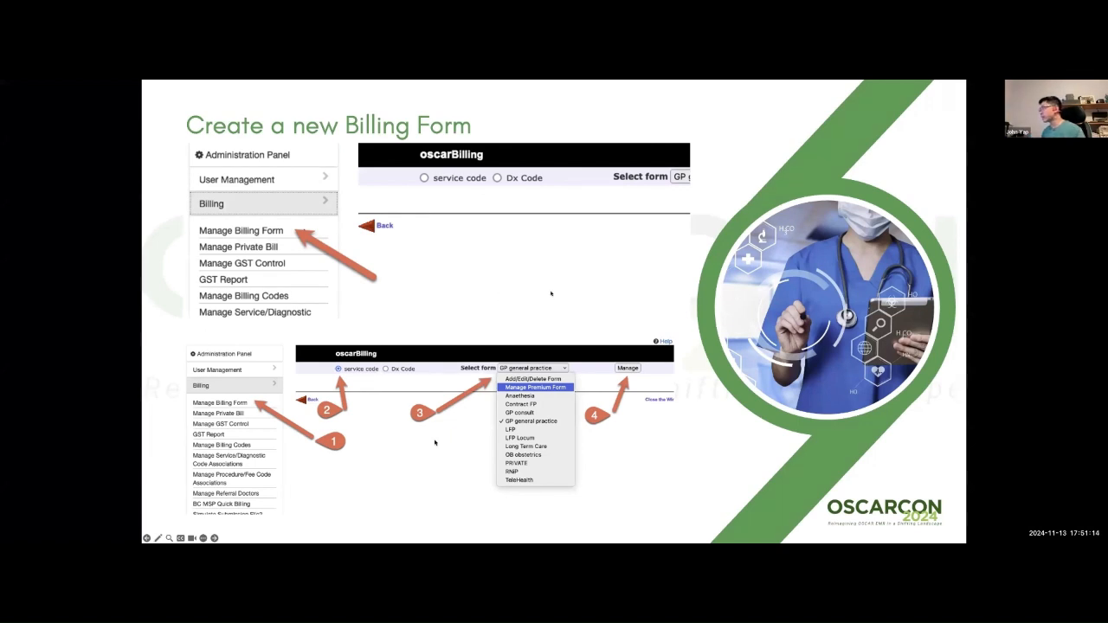
key("Right")
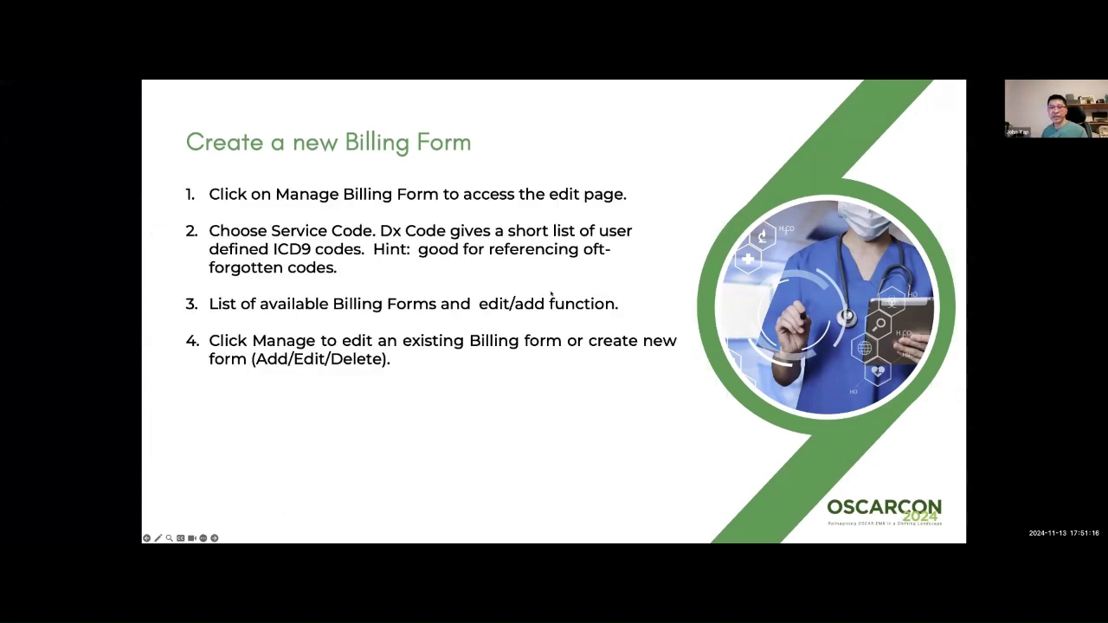
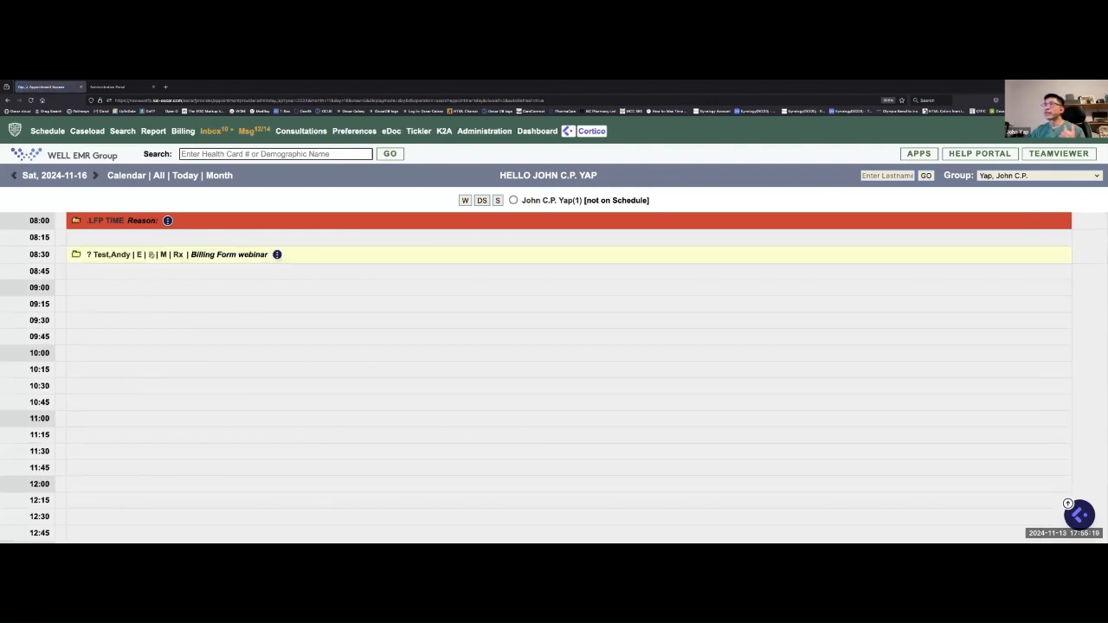
- Open the billing page for the 08:30 Billing Form webinar appointment
left_click(151, 255)
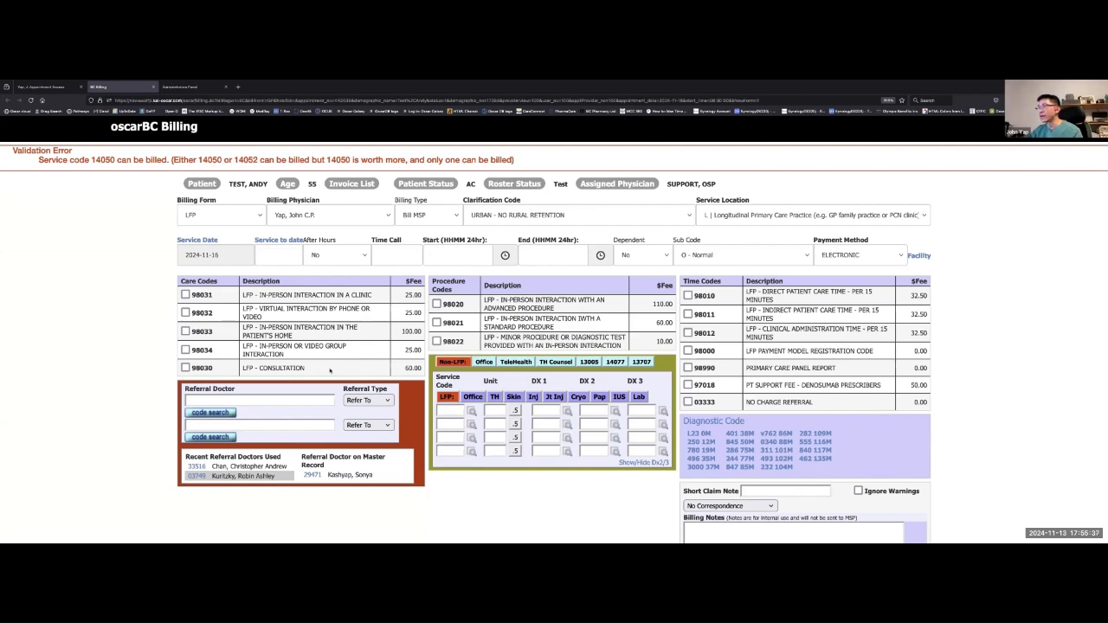
scroll(330, 371, "down", 1)
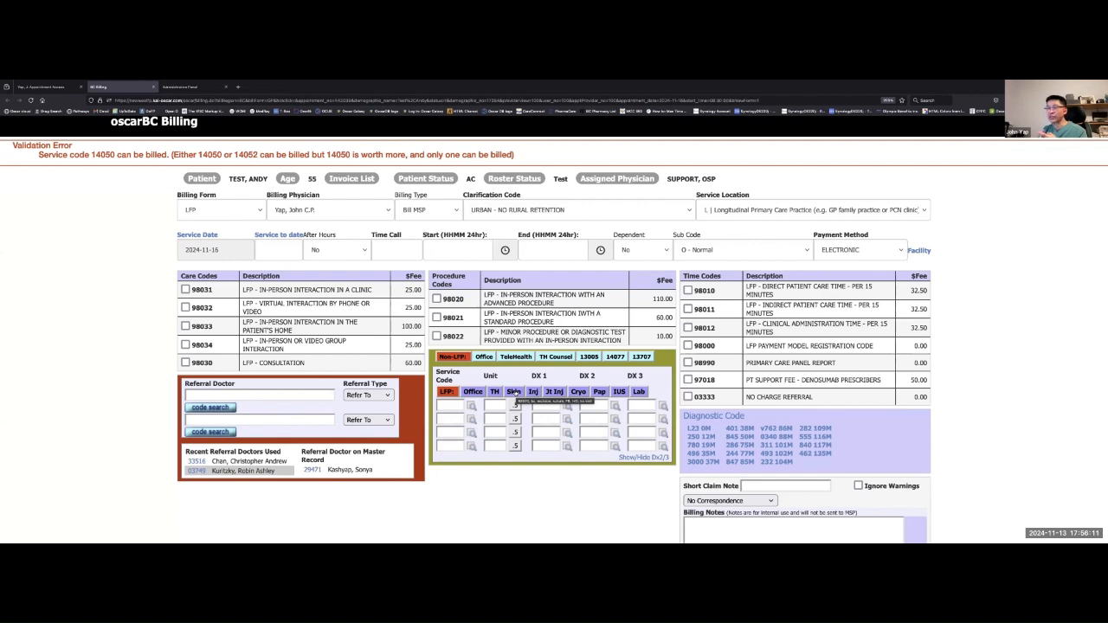
- Add the Pap shortcut codes and time code 98010 to the claim, and view the diagnostic code list
left_click(599, 392)
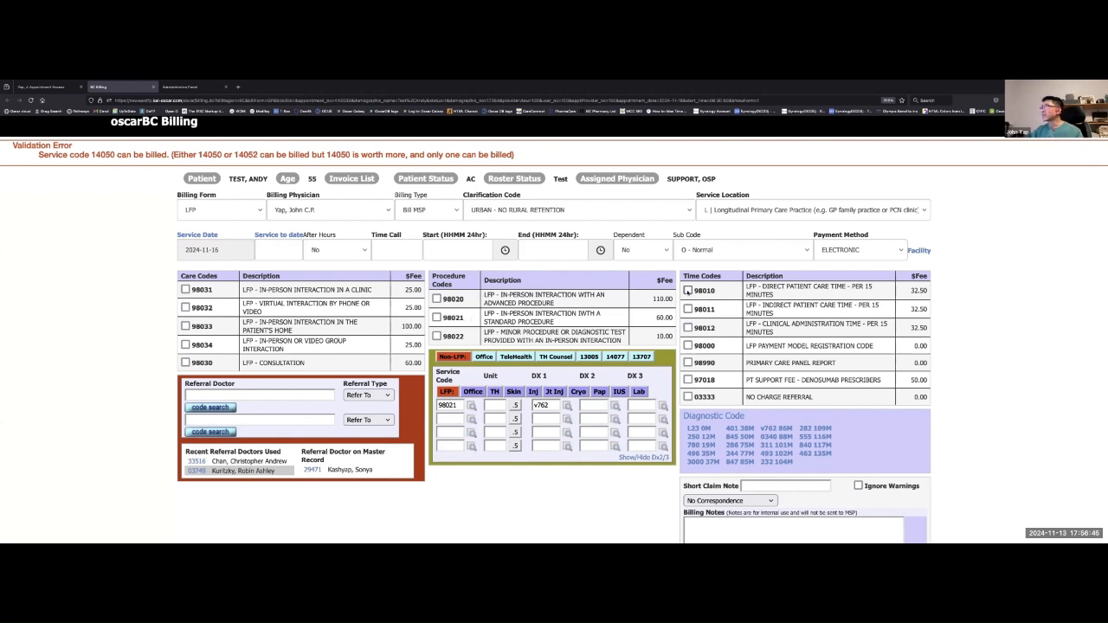
left_click(688, 291)
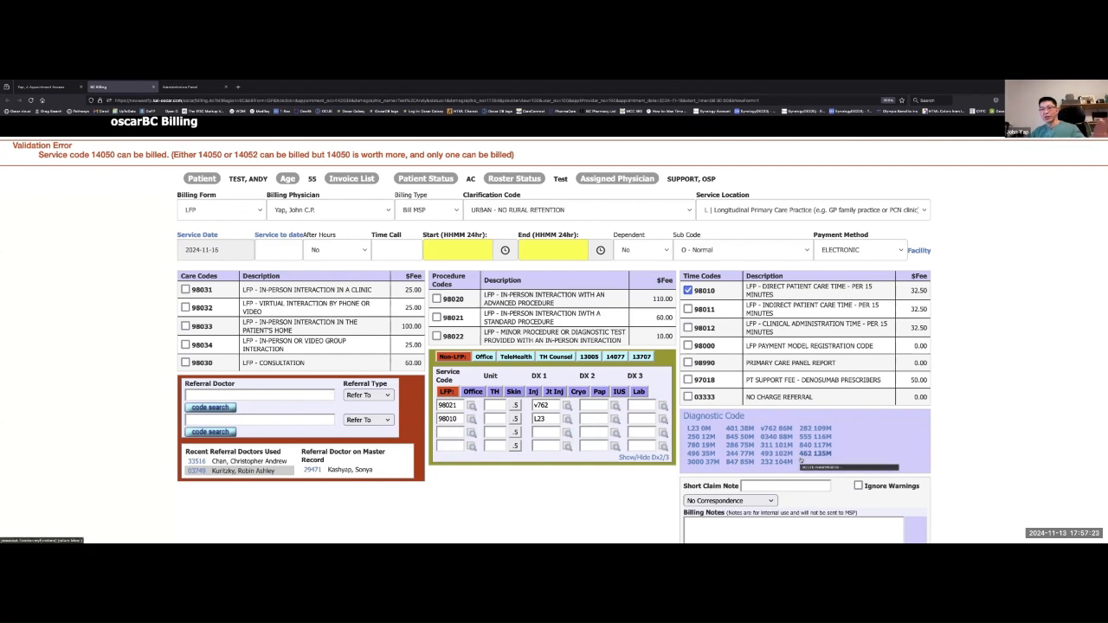
left_click(724, 417)
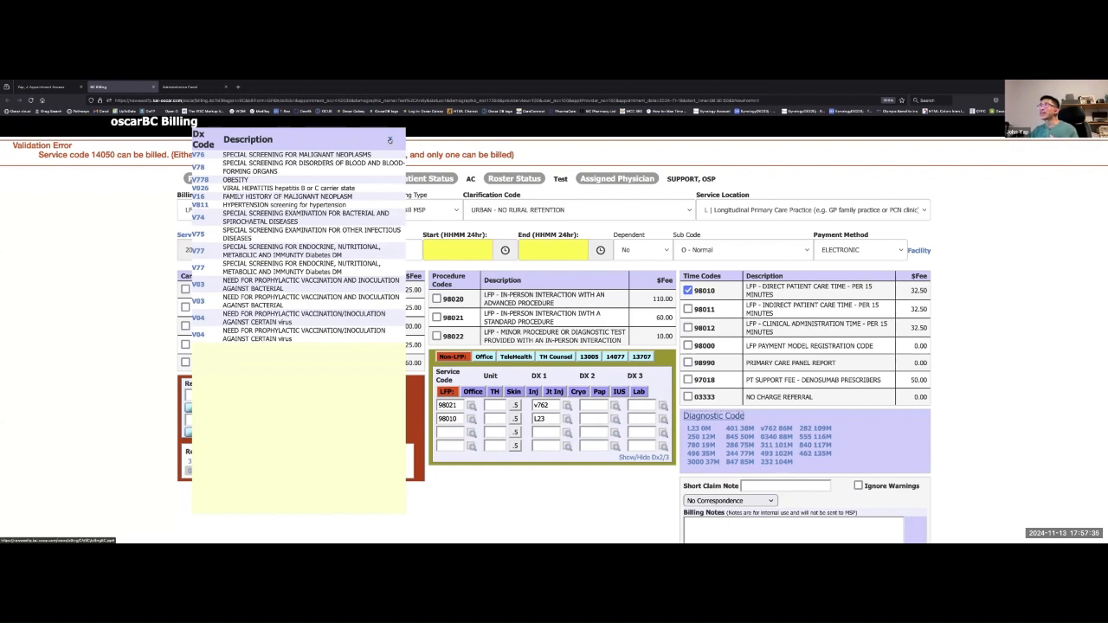
left_click(389, 139)
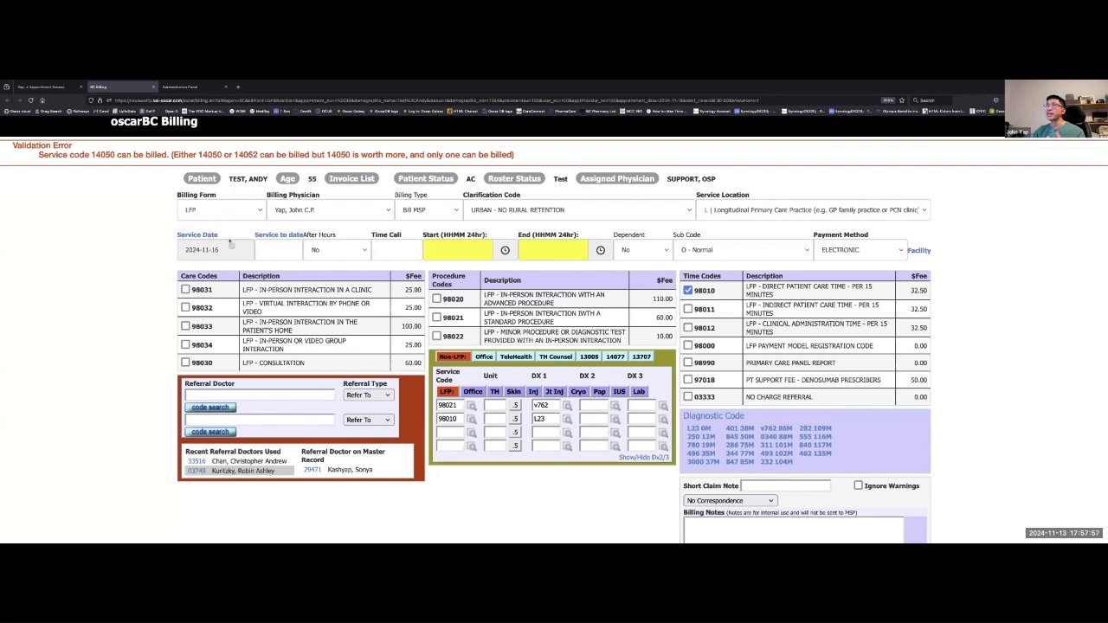
- Change the claim's billing form to GP general practice and its billing type to Bill WCB
left_click(259, 211)
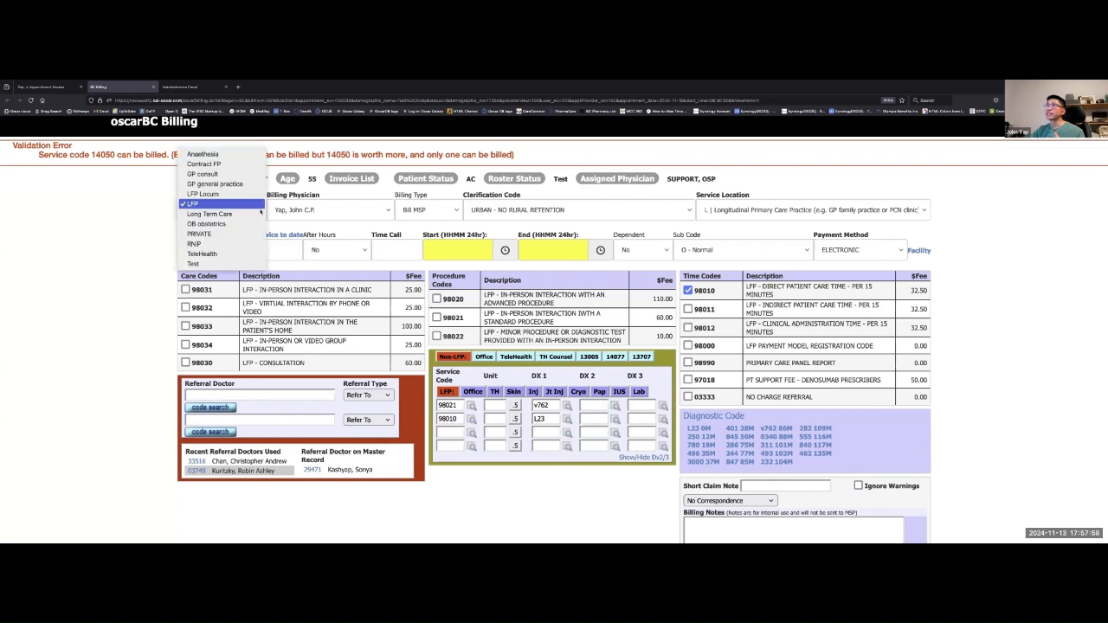
left_click(226, 185)
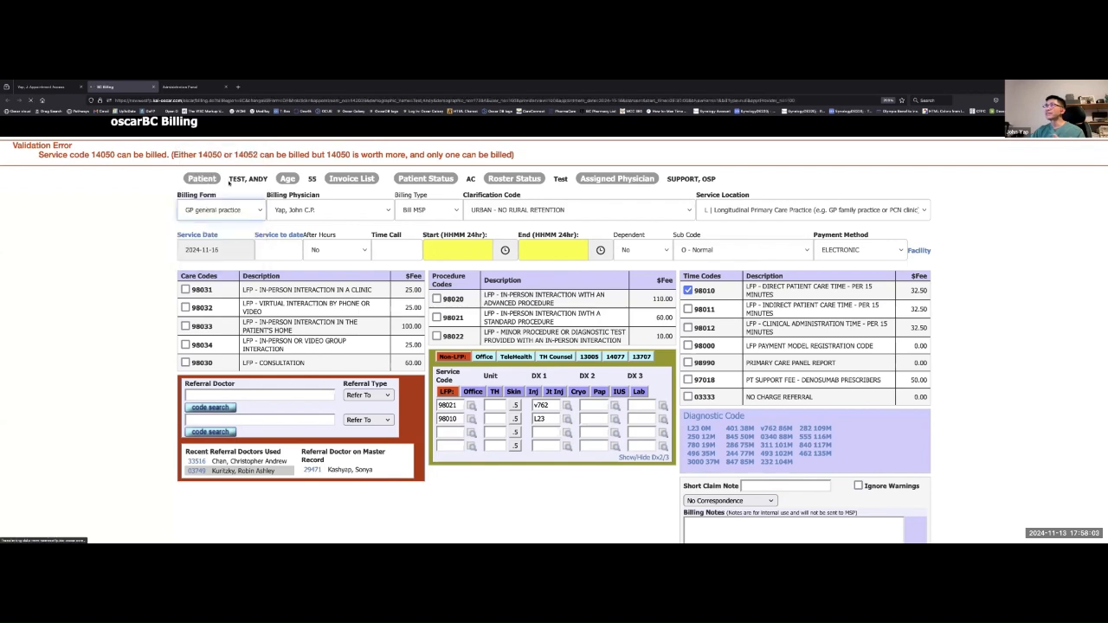
left_click(418, 215)
left_click(416, 219)
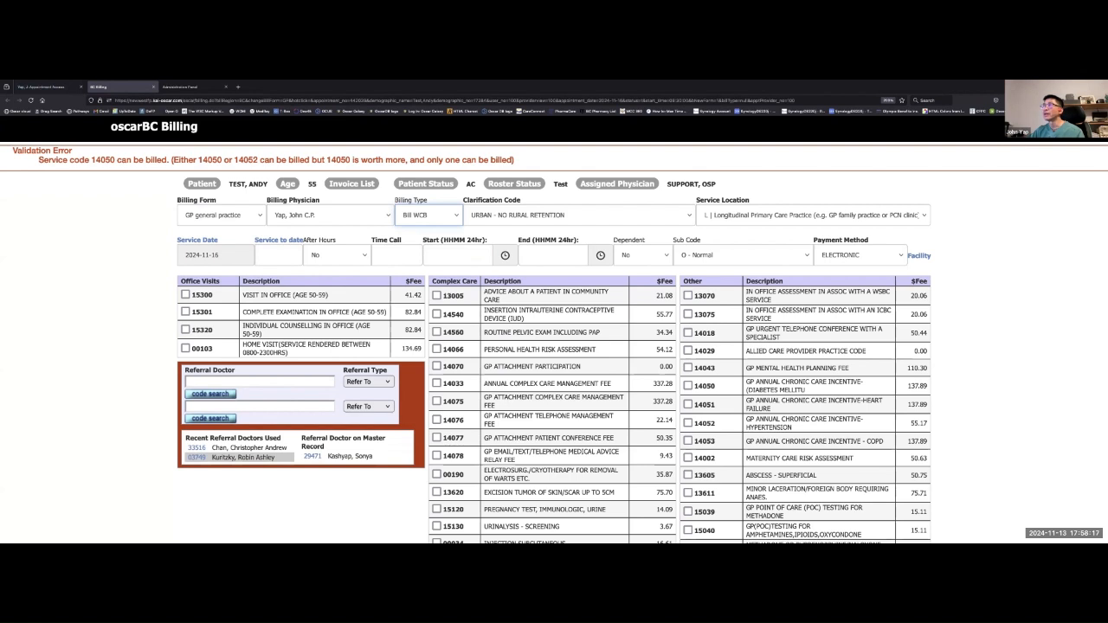
- Set the billing type to Bill ICBC and review the claim fields and service codes
left_click(422, 212)
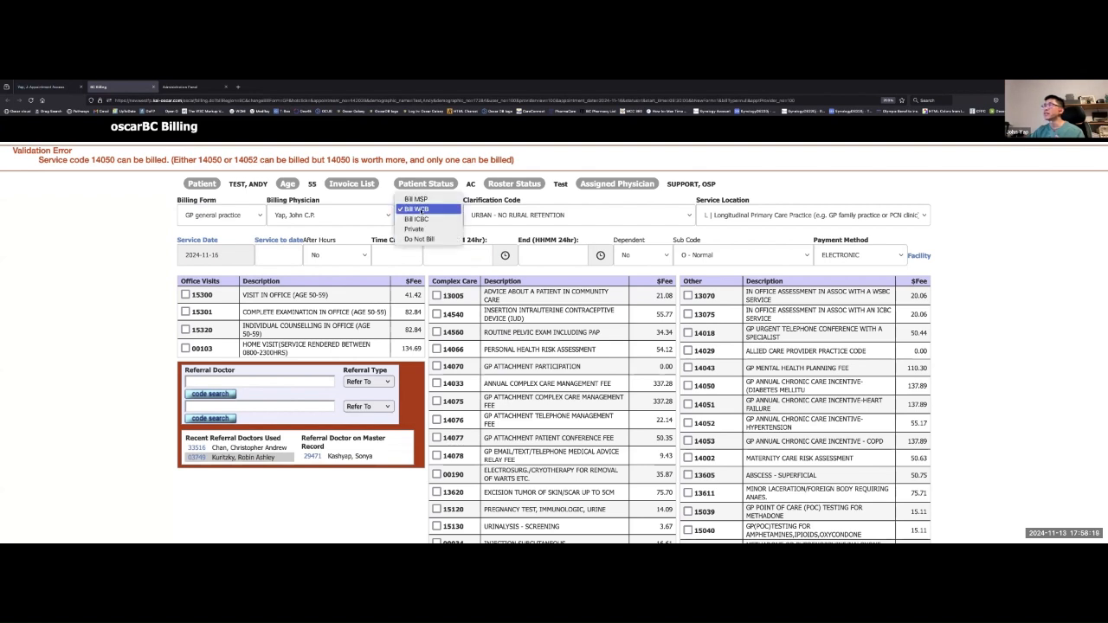
left_click(417, 219)
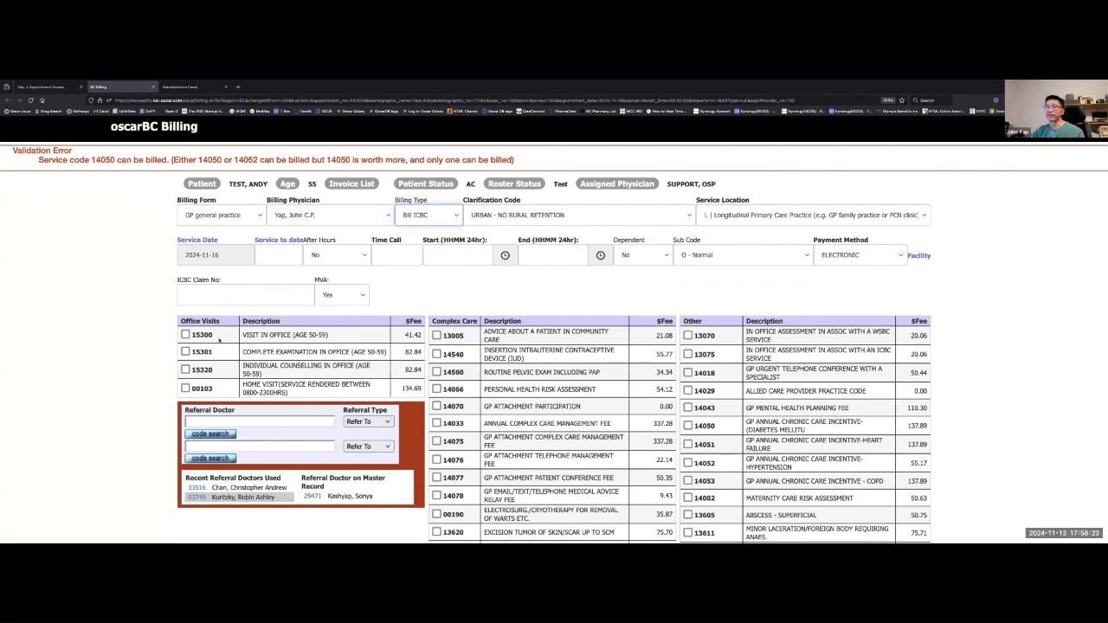
scroll(219, 340, "down", 1)
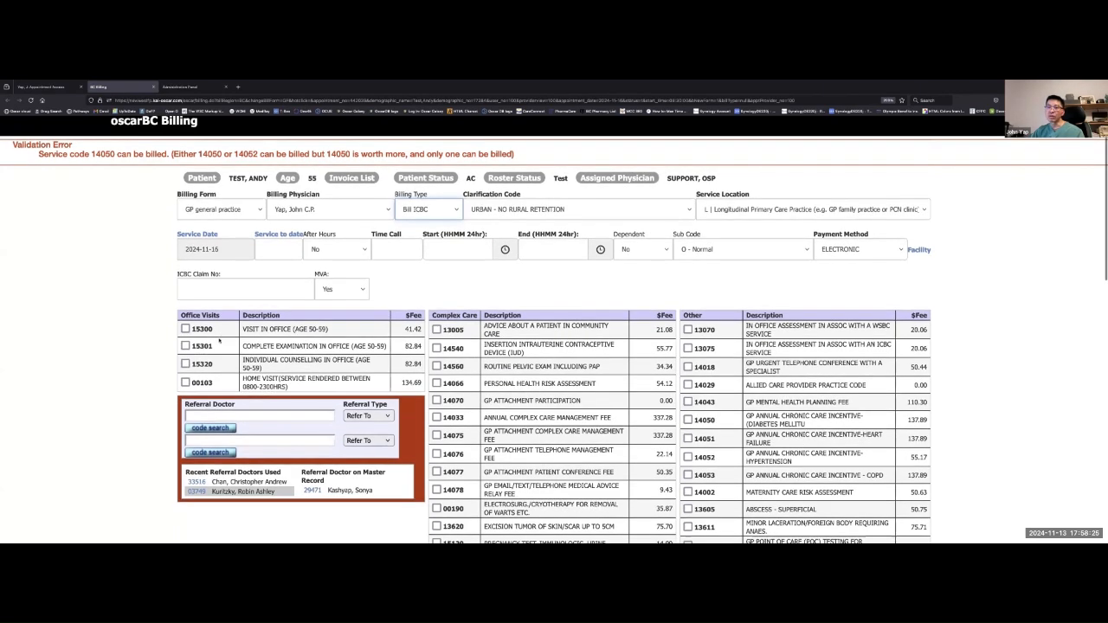
scroll(219, 340, "down", 2)
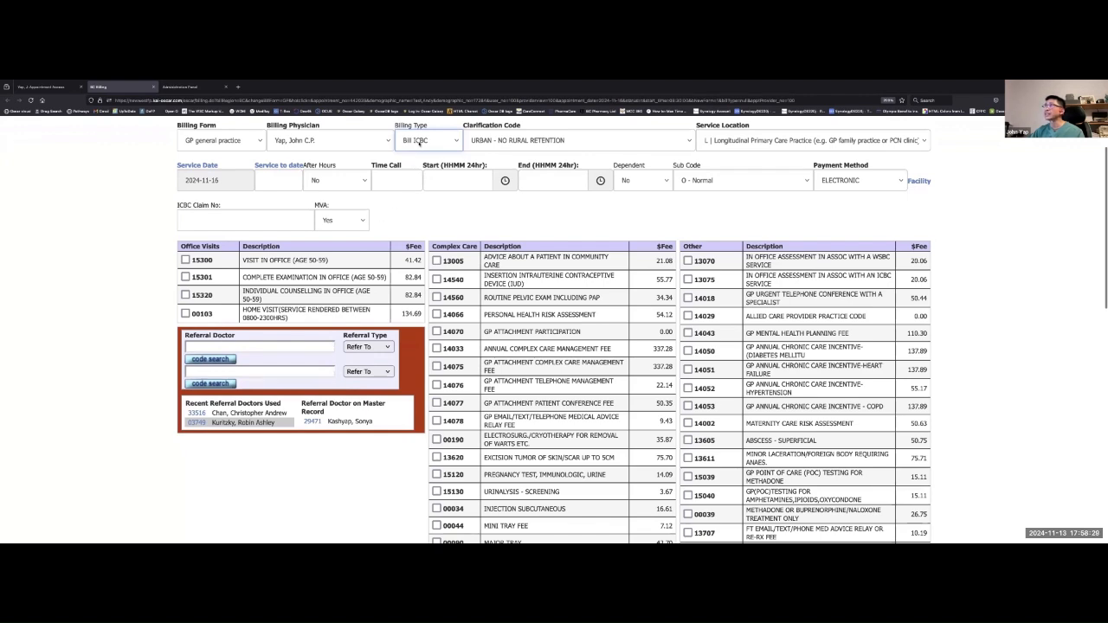
- Set the billing type to Private and review the private service code groups
left_click(418, 140)
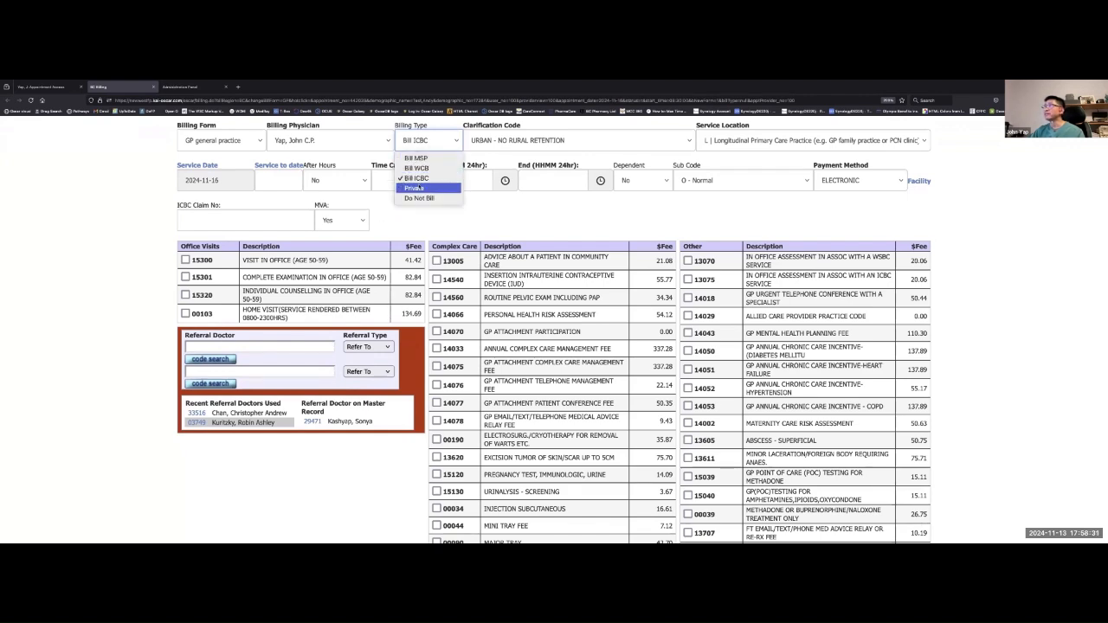
left_click(419, 185)
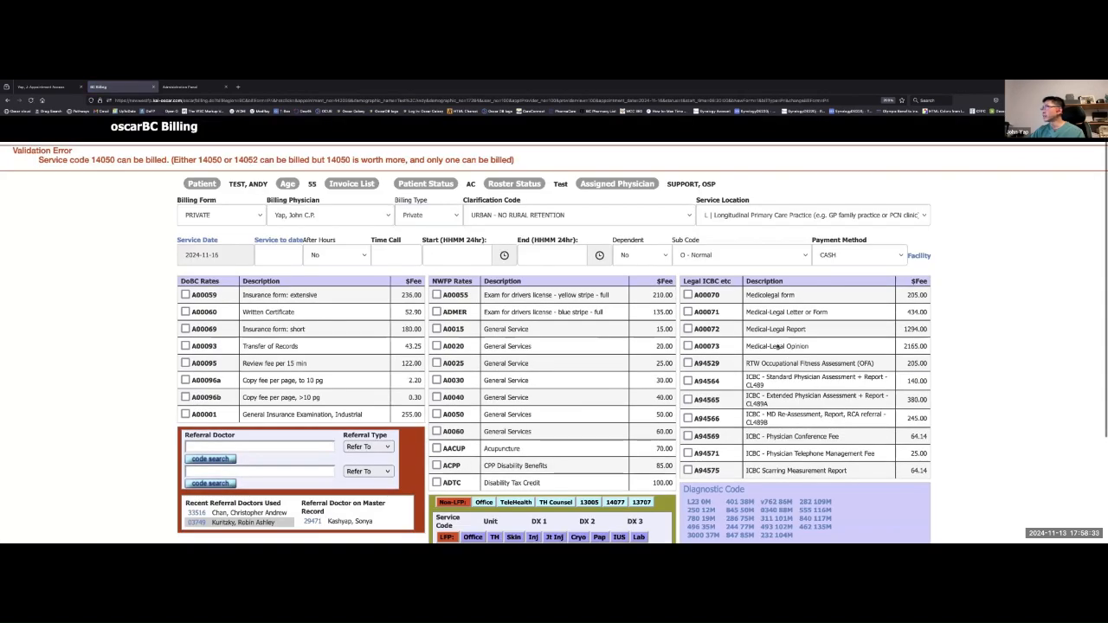
scroll(778, 346, "down", 2)
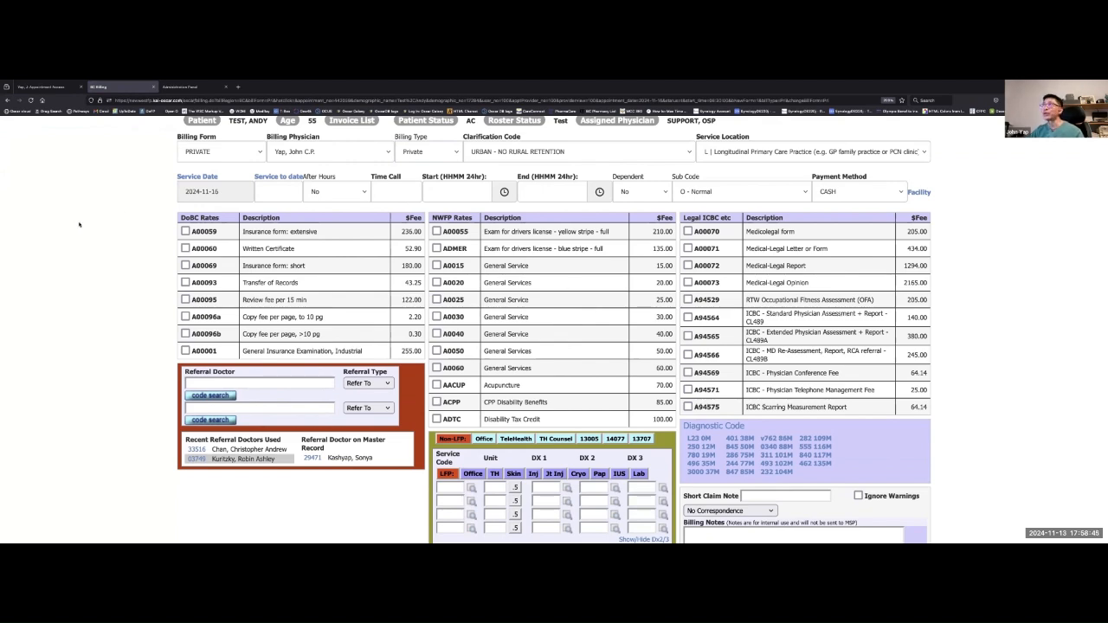
scroll(76, 225, "up", 2)
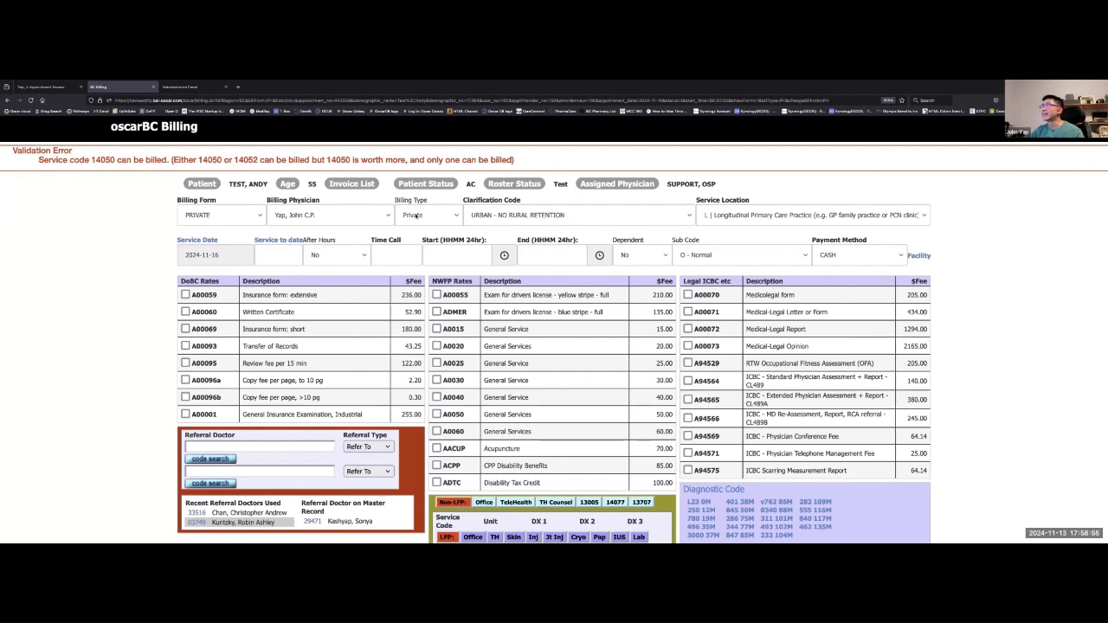
- Set the claim's billing form to LFP and its billing type to Bill MSP
left_click(413, 215)
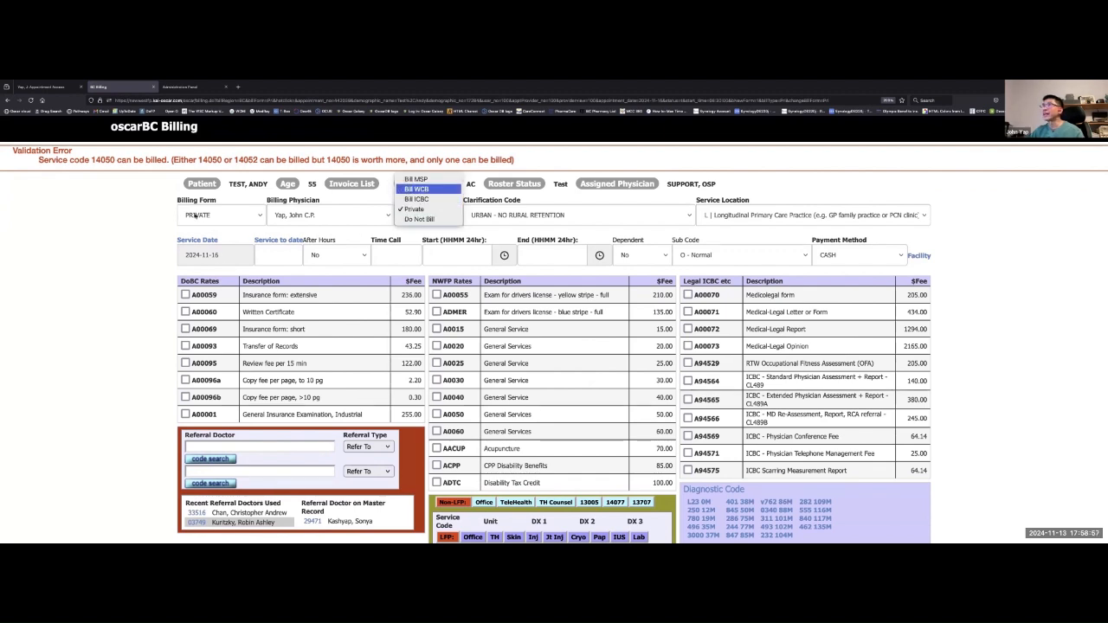
left_click(210, 217)
left_click(255, 219)
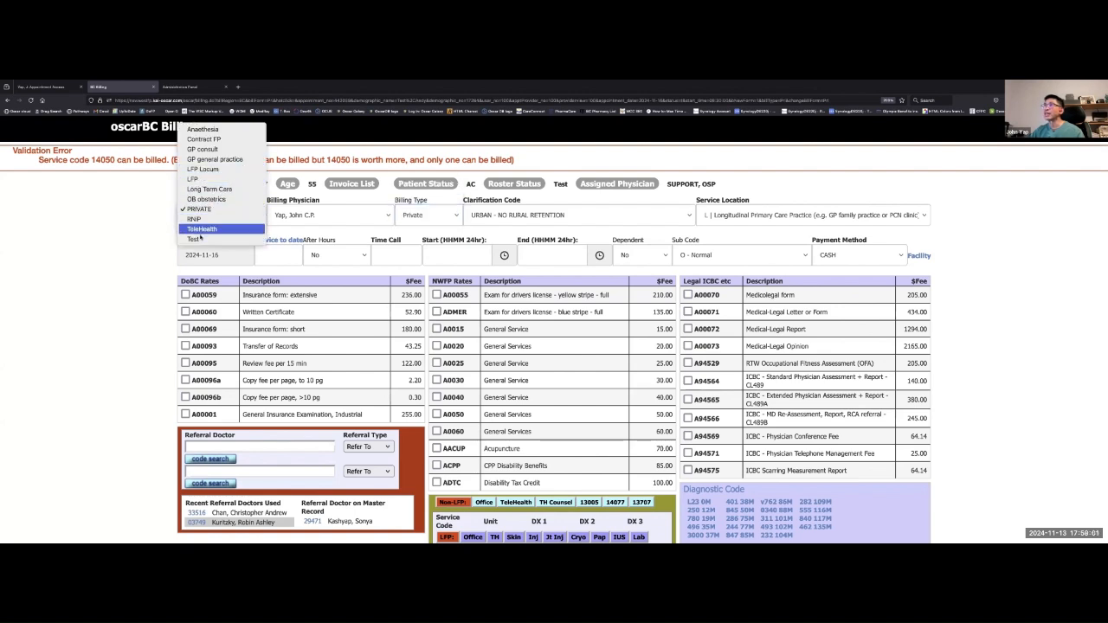
left_click(199, 178)
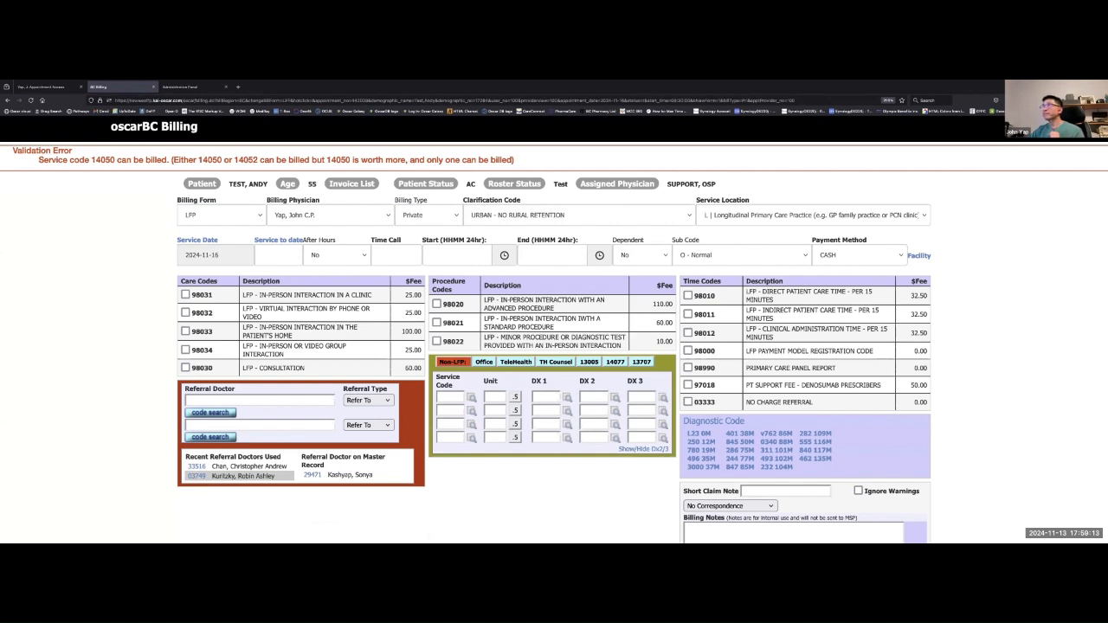
left_click(412, 215)
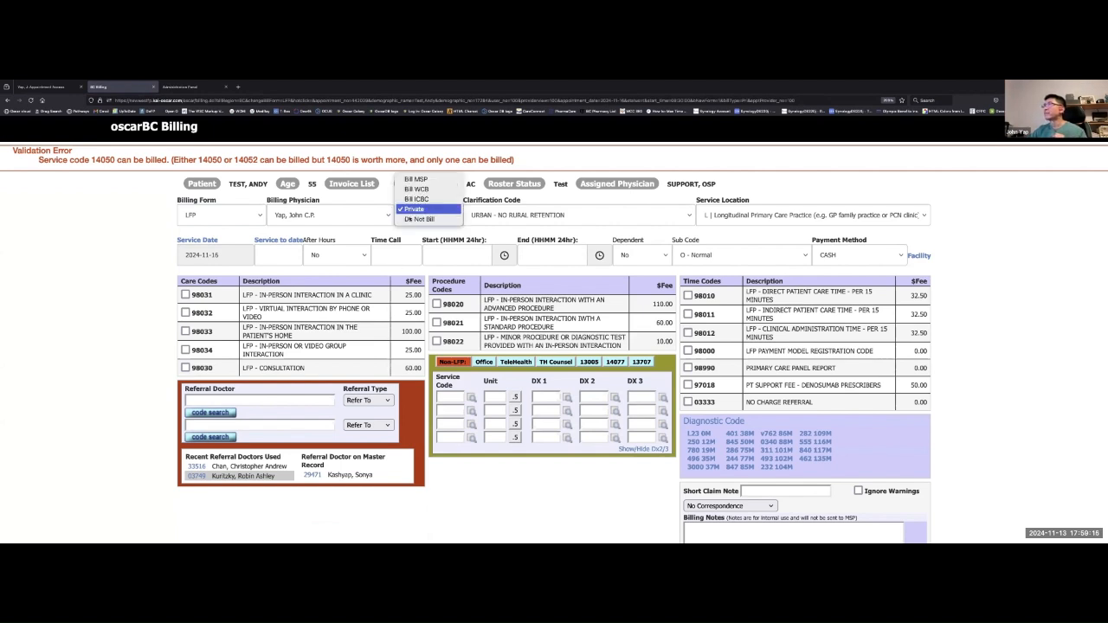
left_click(414, 178)
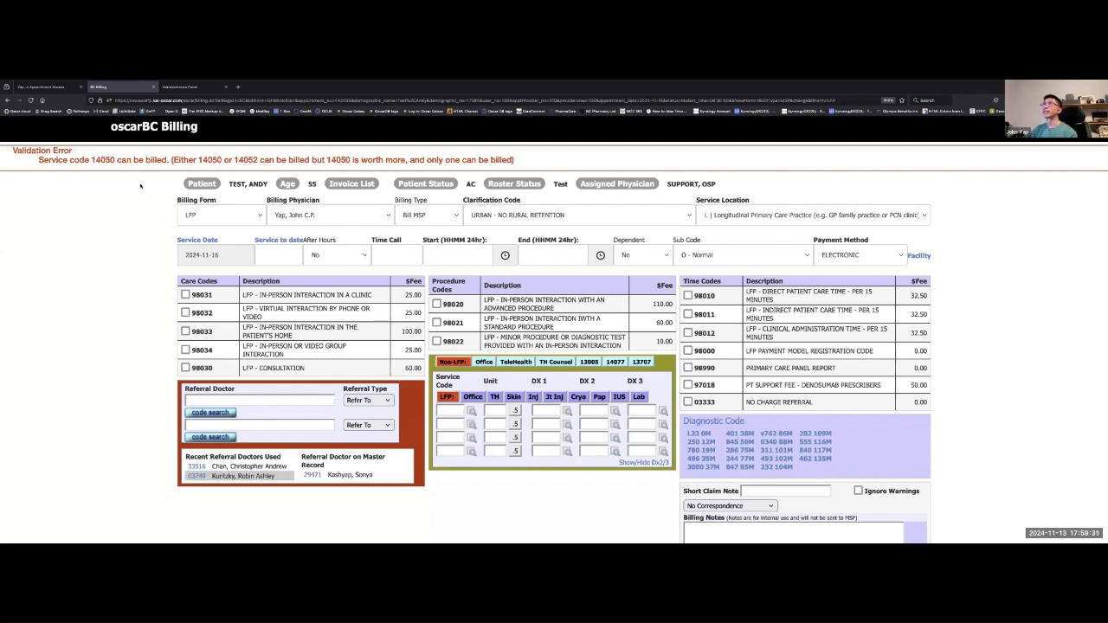
- Open the LFP billing form's service codes for management in the Administration Panel
left_click(187, 87)
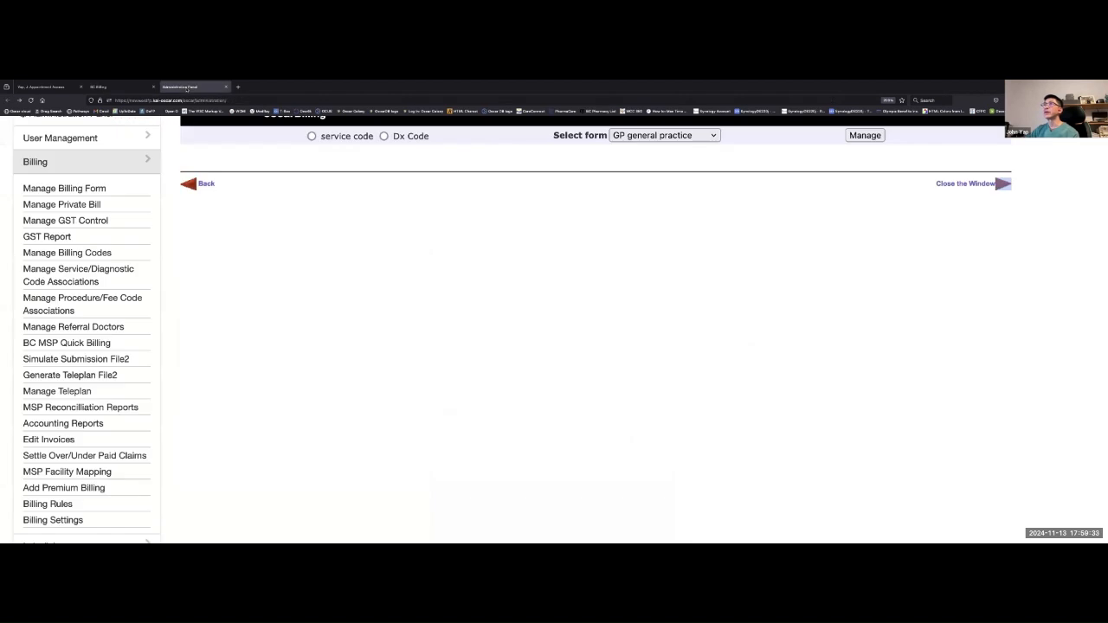
left_click(65, 188)
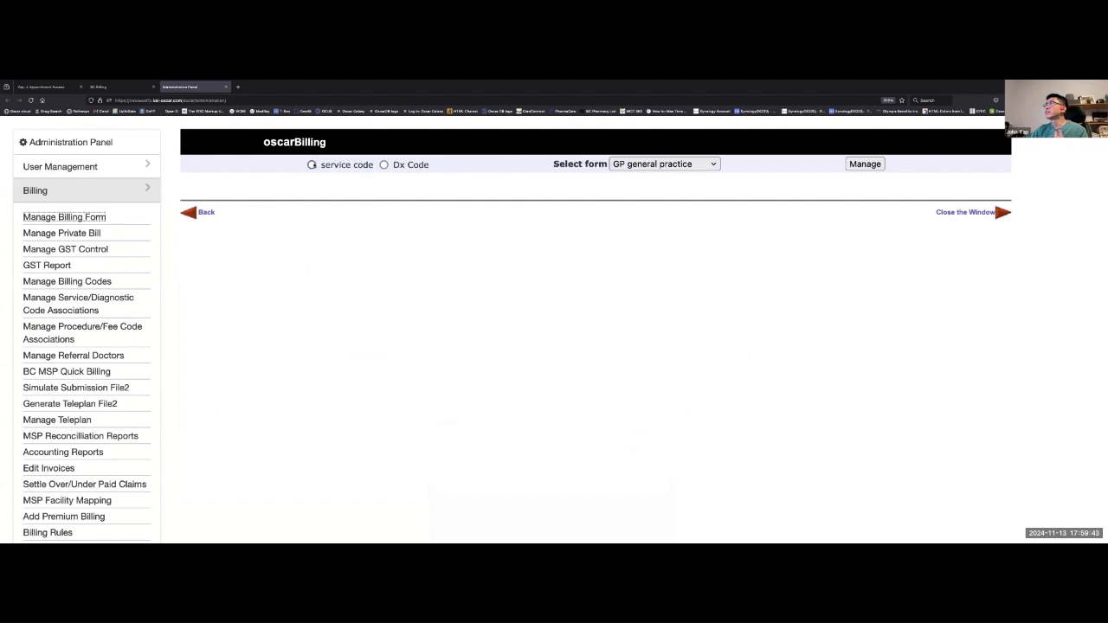
left_click(644, 165)
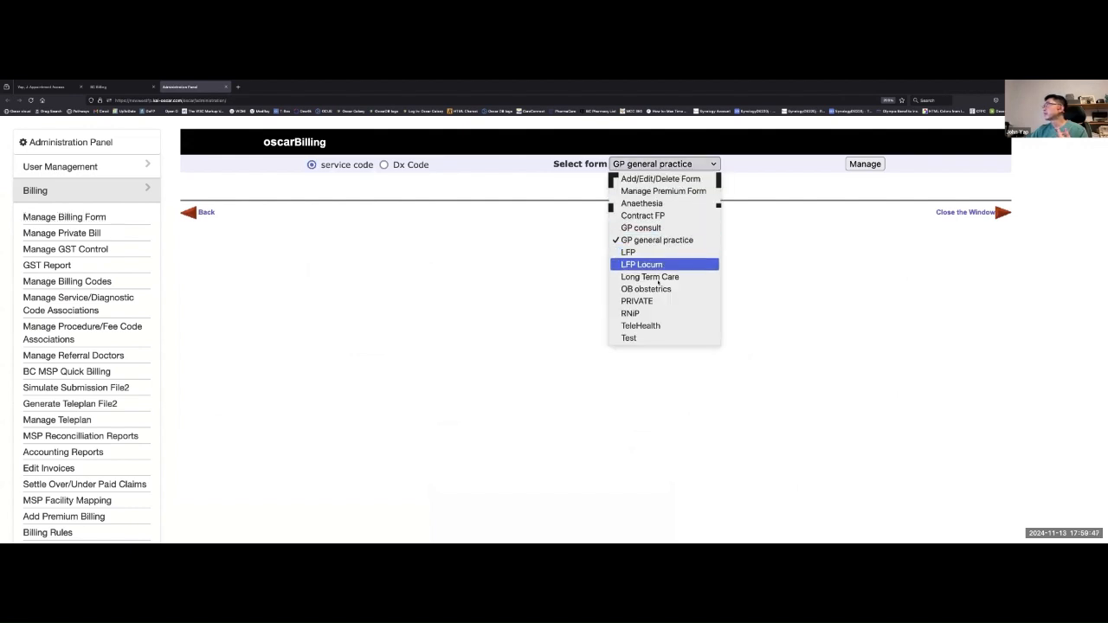
left_click(643, 253)
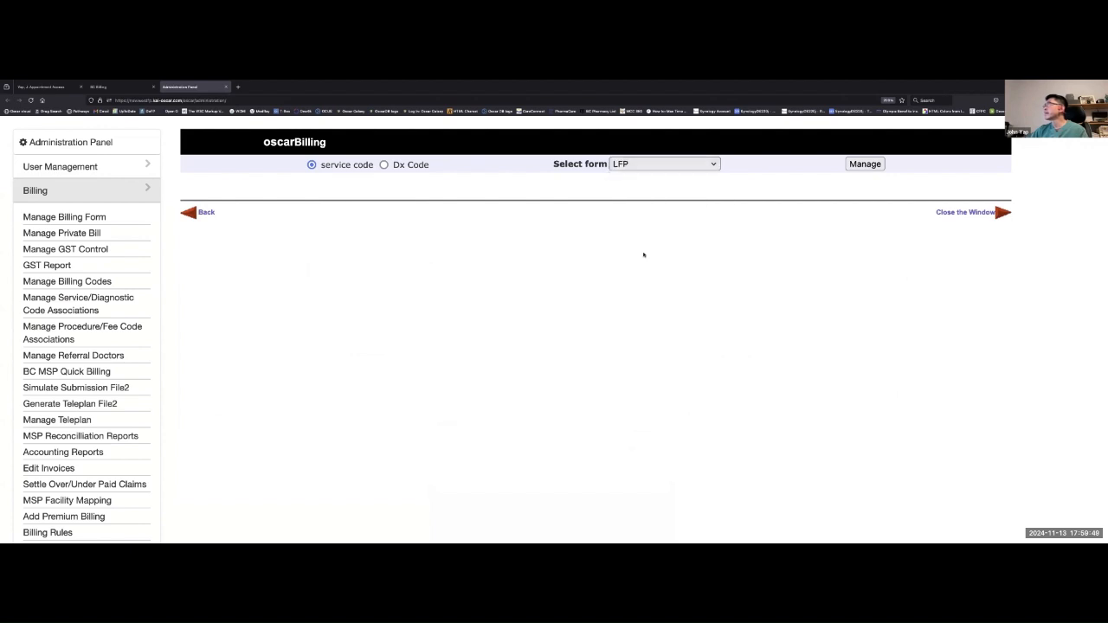
left_click(884, 165)
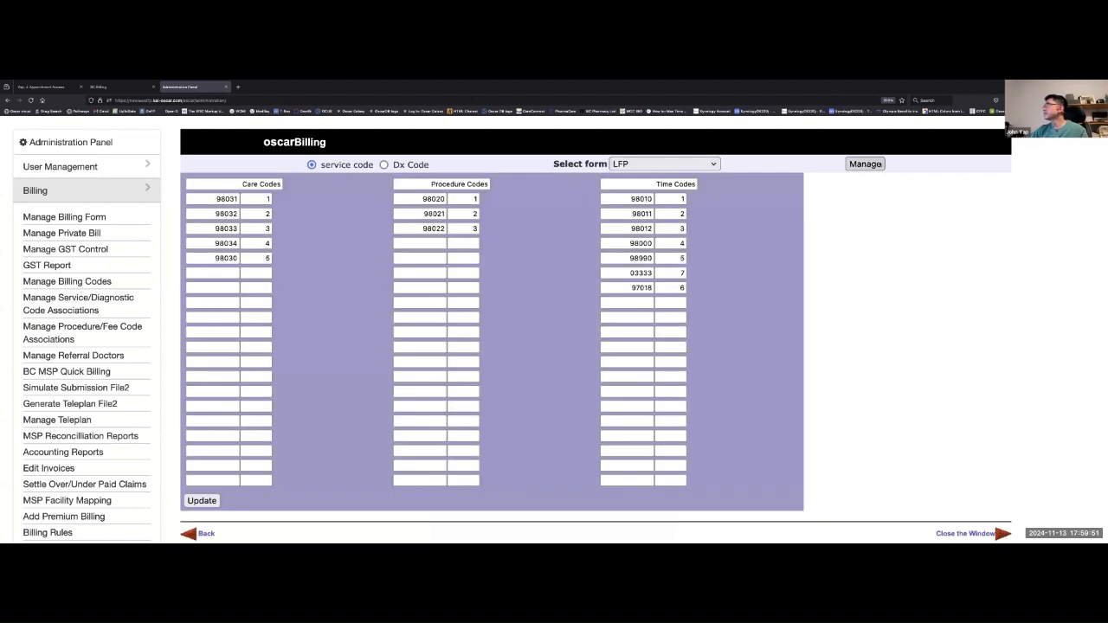
left_click(629, 303)
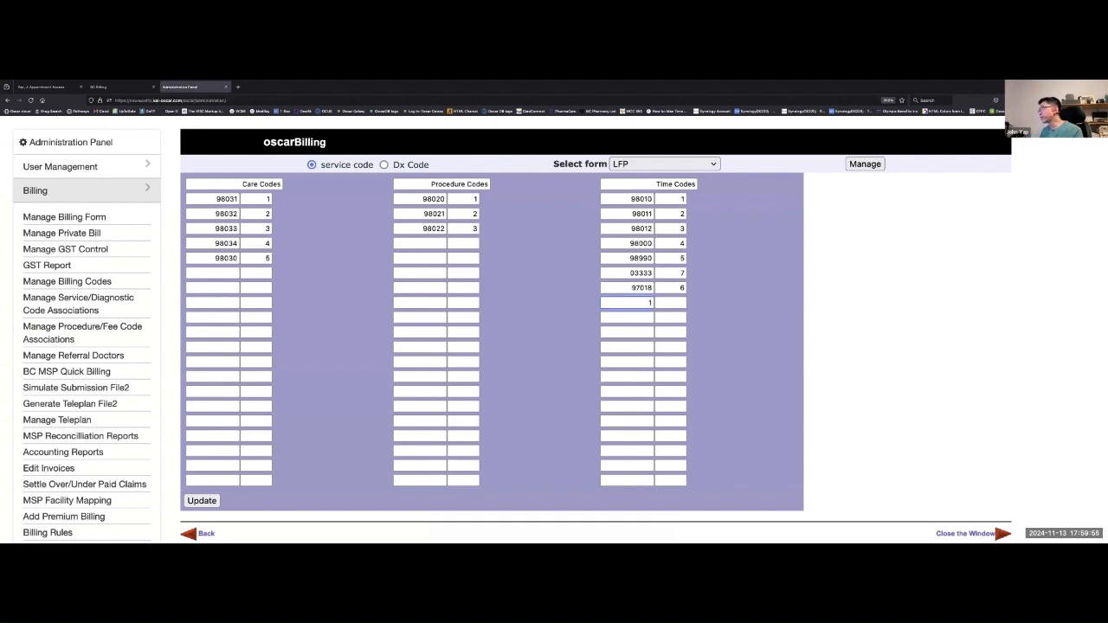
type("15")
key("BackSpace")
type("5301")
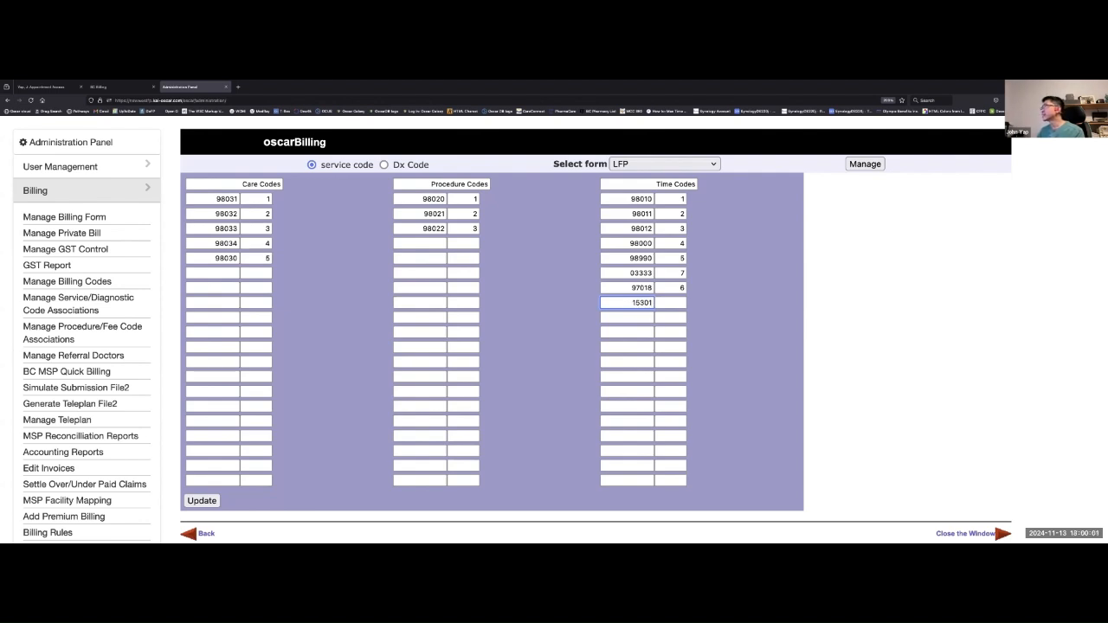
left_click(663, 301)
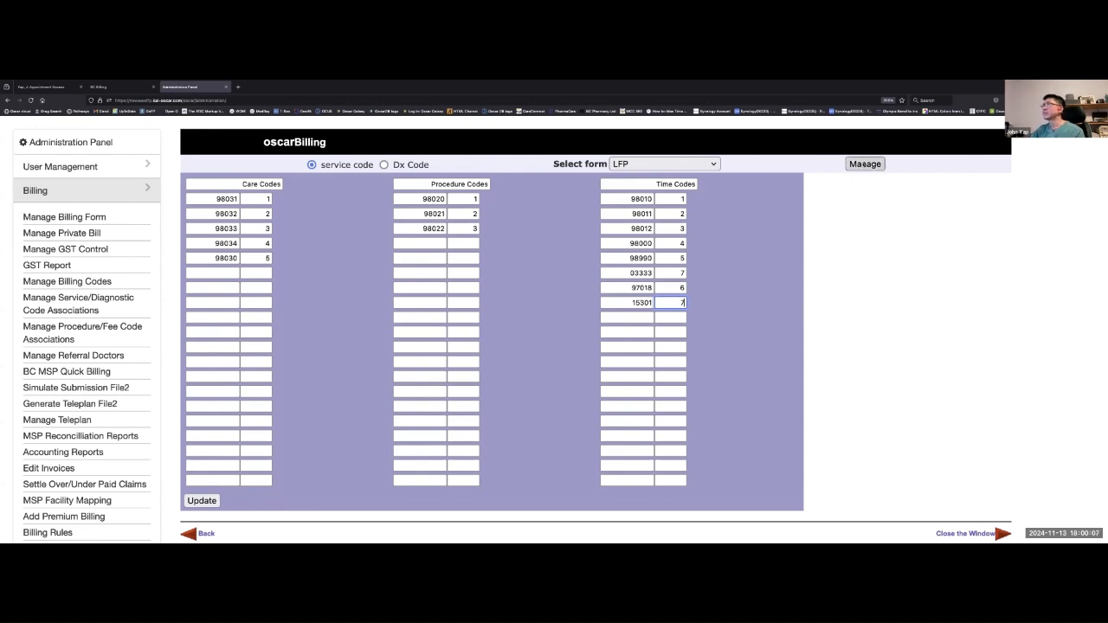
left_click(865, 164)
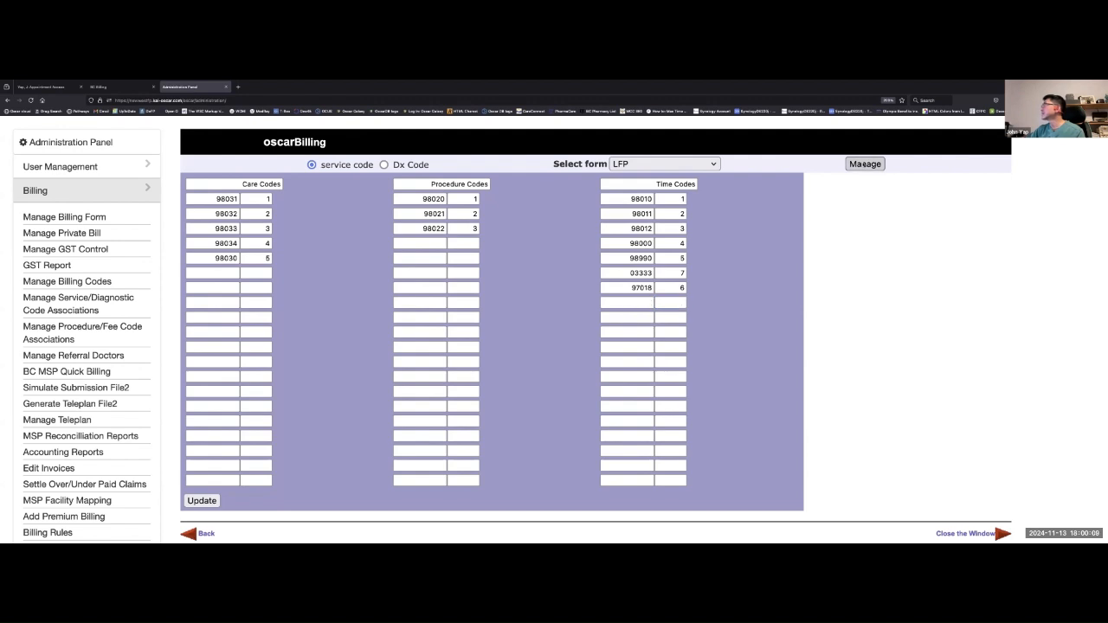
- Add service code 15301 with order 7 to the LFP form's Time Codes, save it, and check the claim's code list
left_click(637, 303)
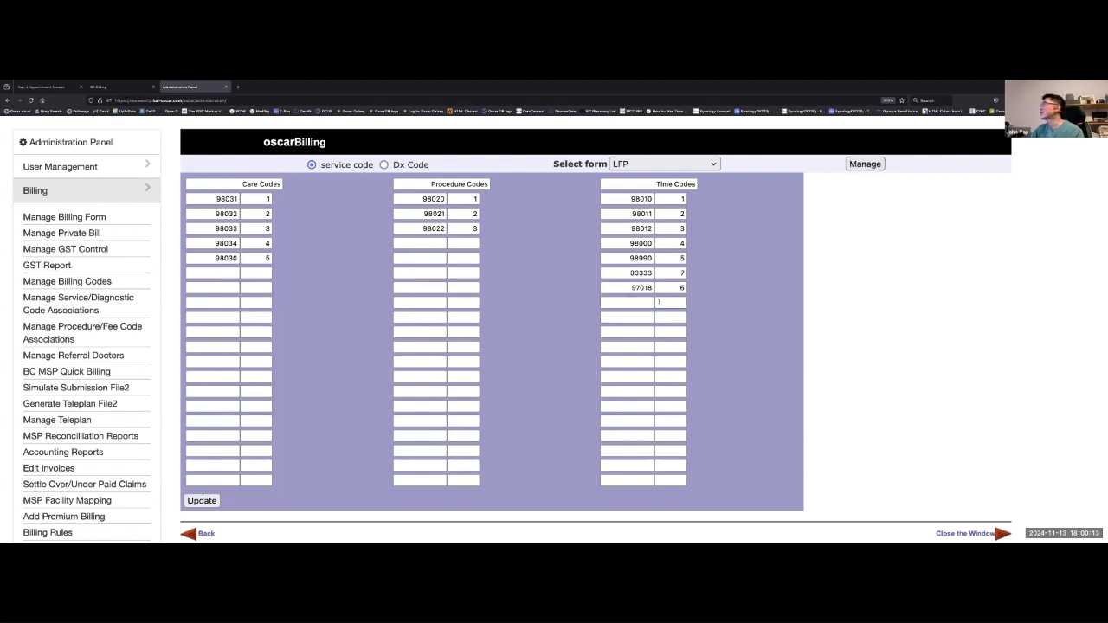
type("1")
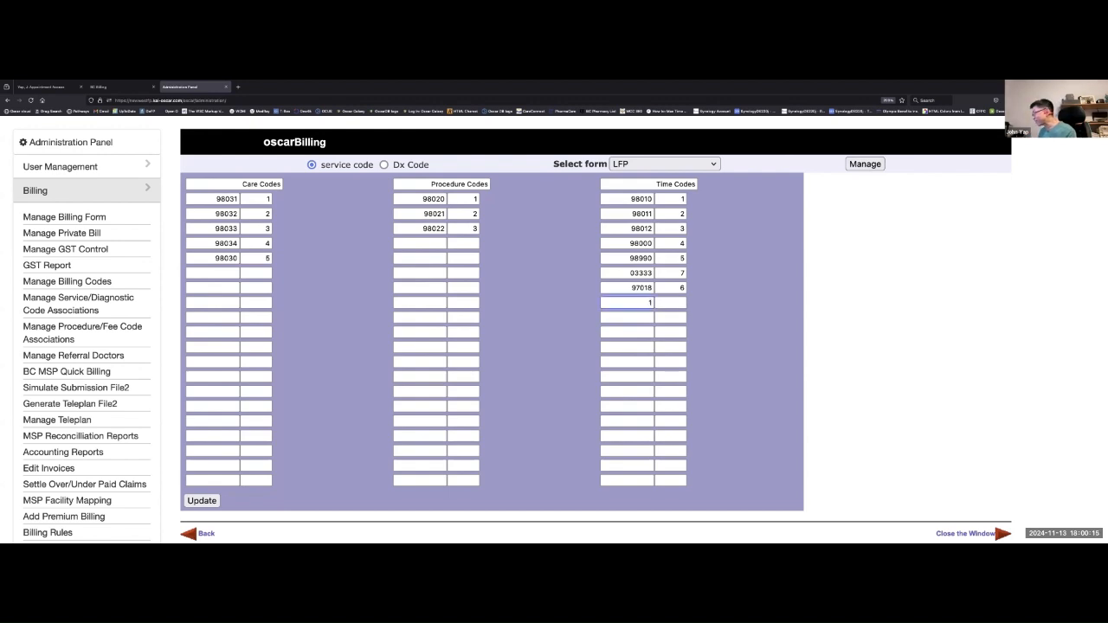
type("5301")
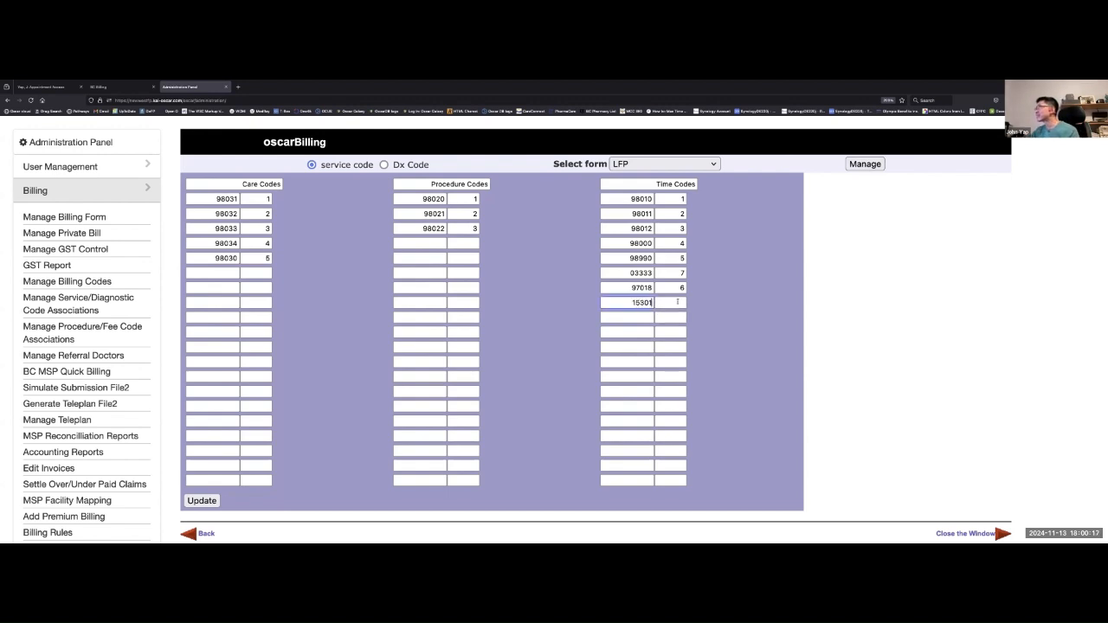
left_click(678, 302)
type("7")
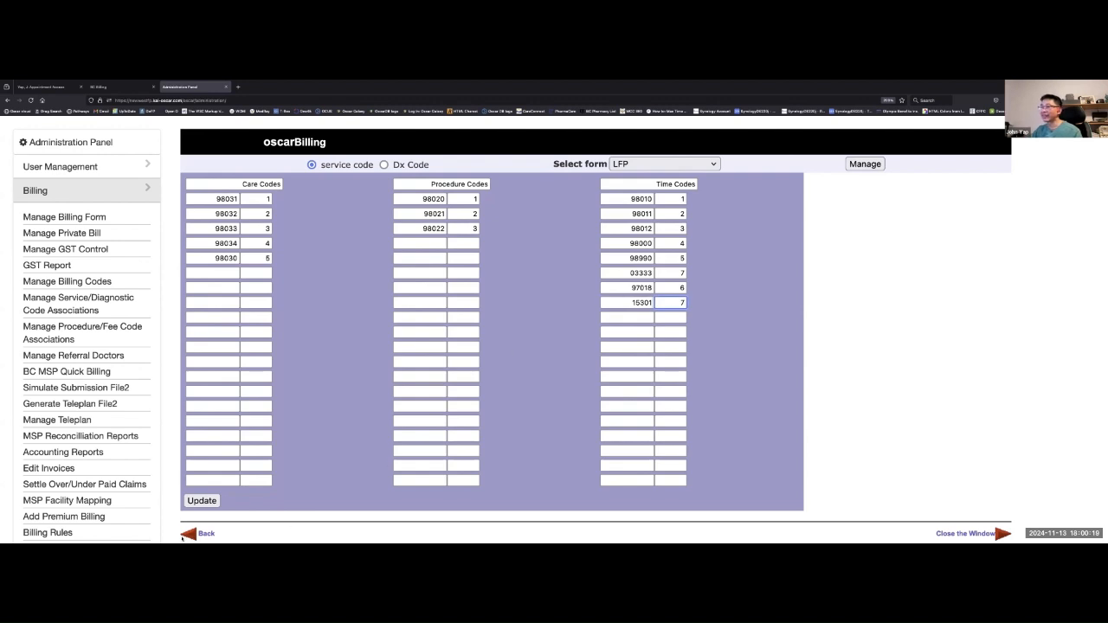
left_click(201, 501)
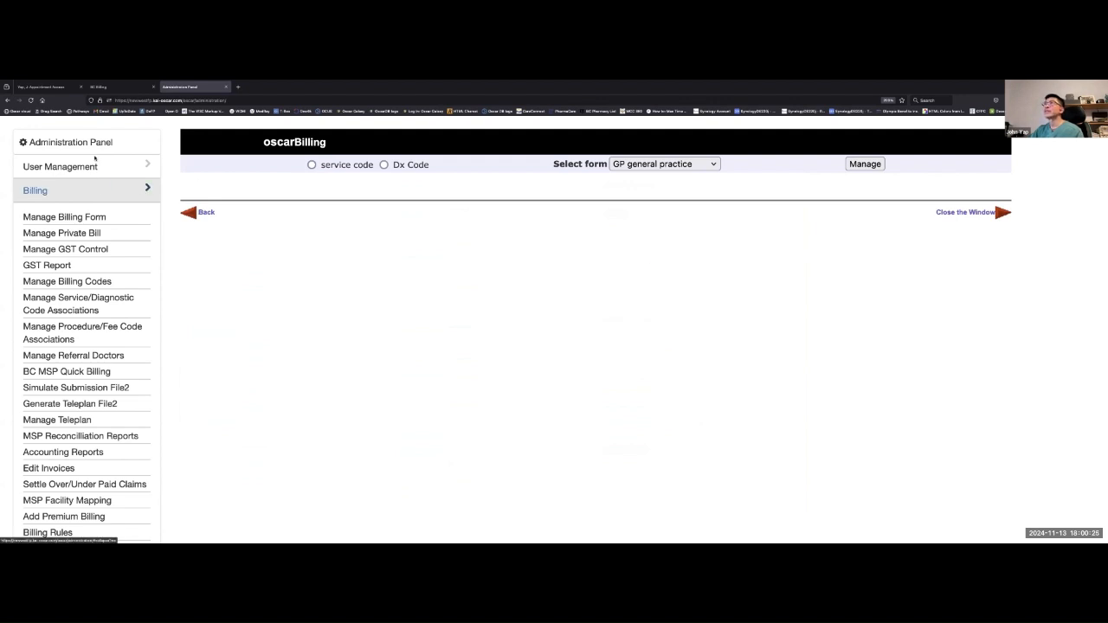
left_click(98, 87)
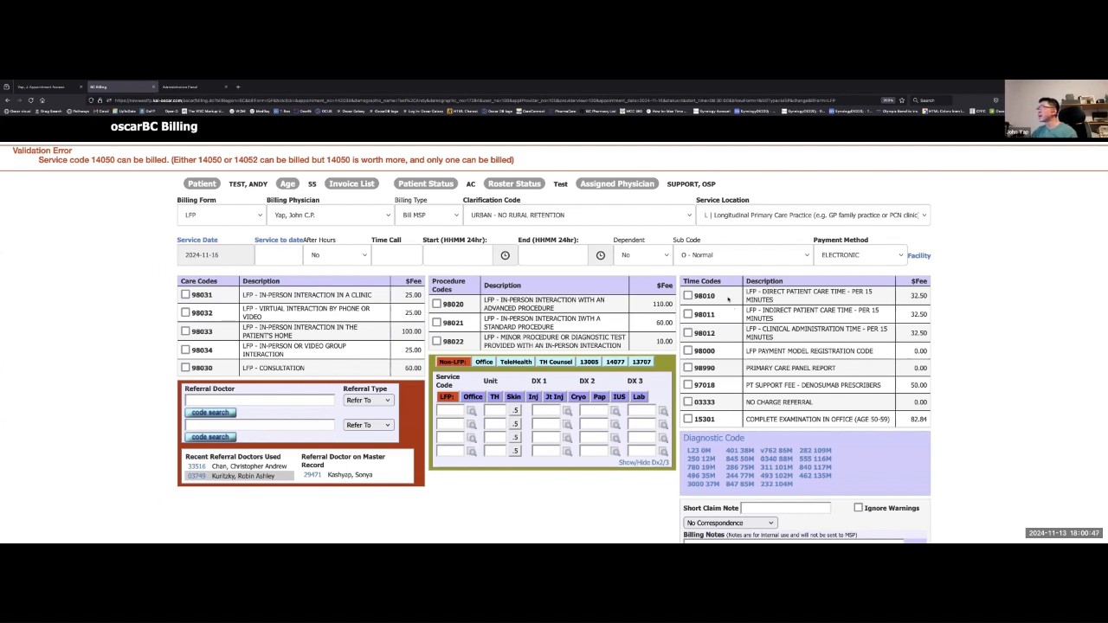
- Set the order of service code 15301 in the LFP form's Time Codes to 1, save, and check its place on the claim
left_click(186, 86)
left_click(312, 165)
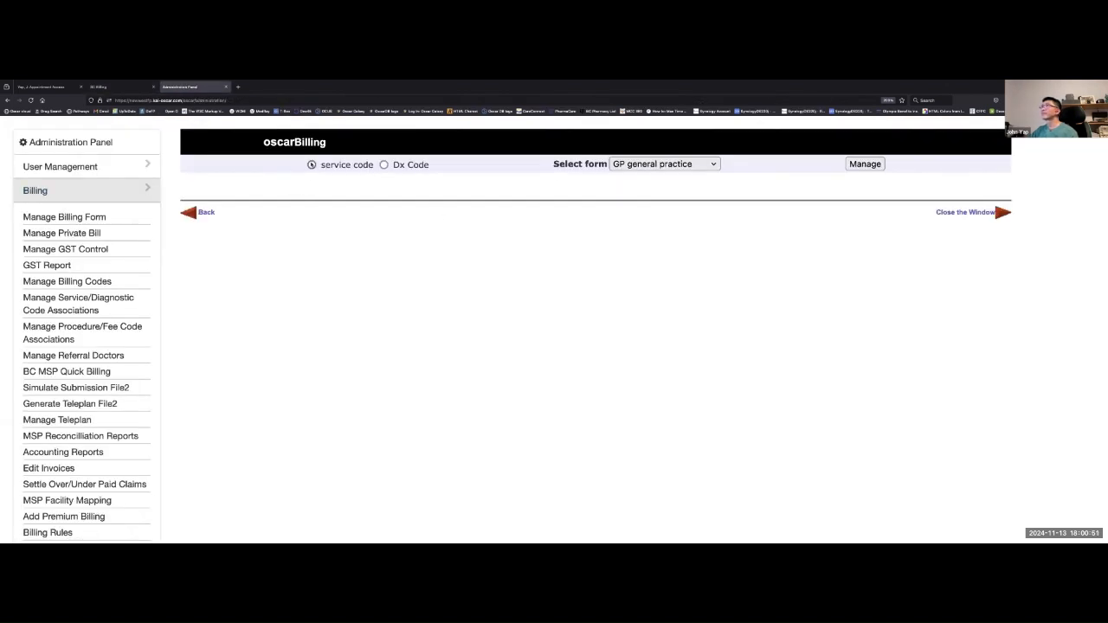
left_click(658, 164)
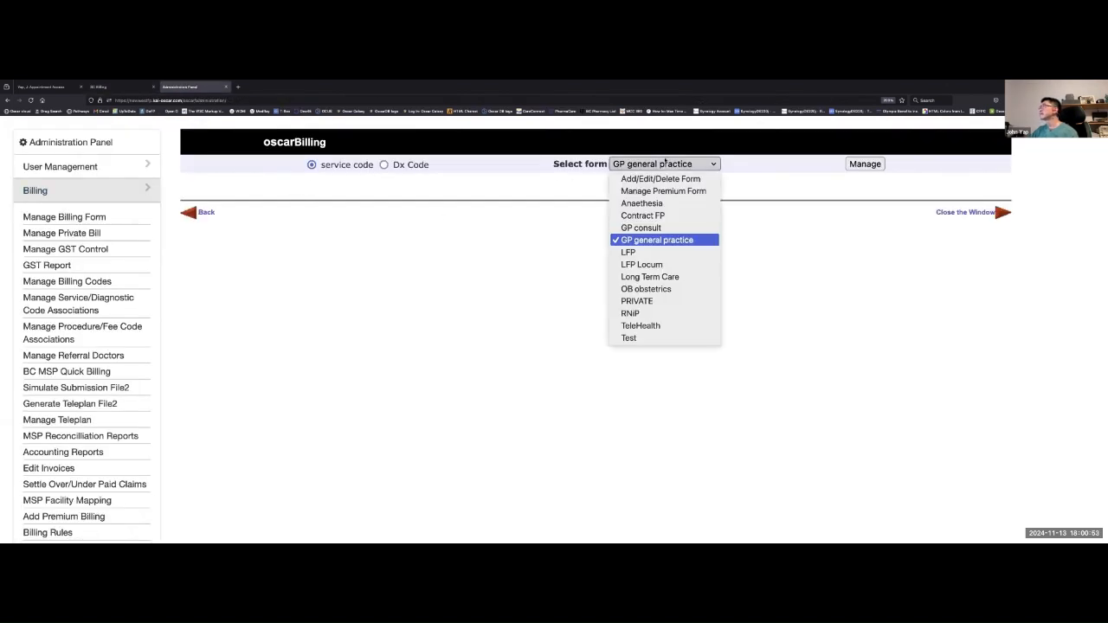
left_click(636, 253)
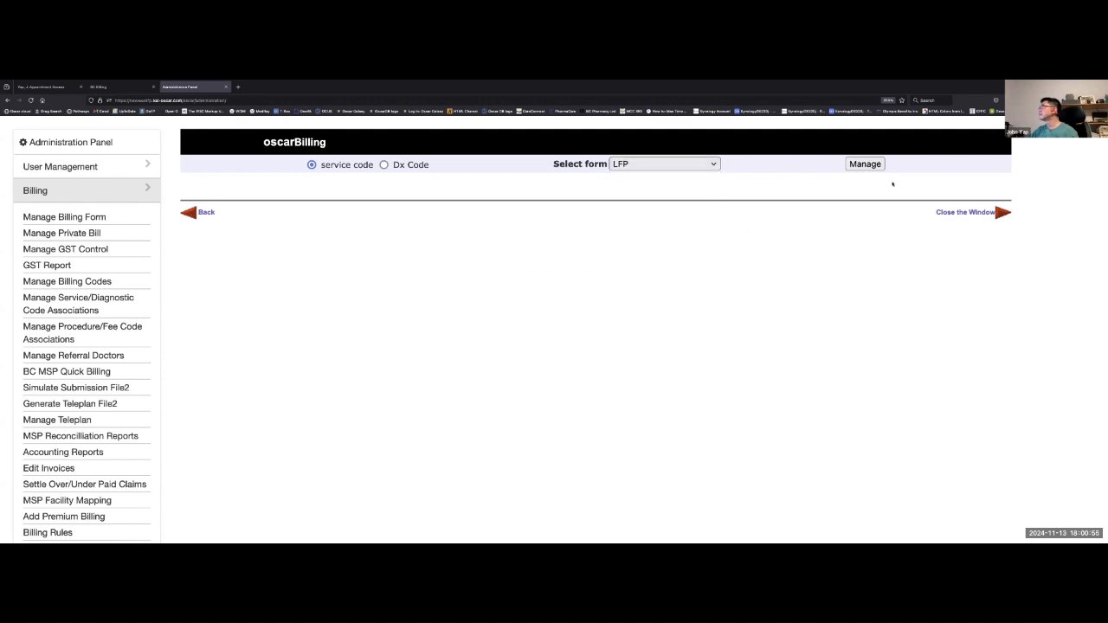
left_click(881, 164)
left_click(681, 302)
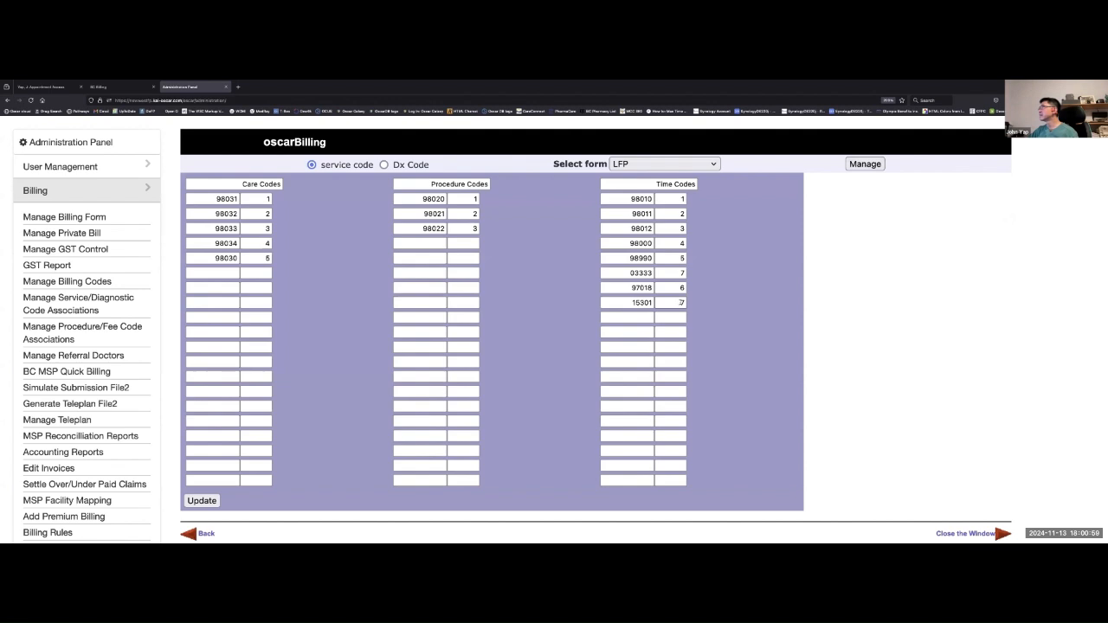
key("BackSpace")
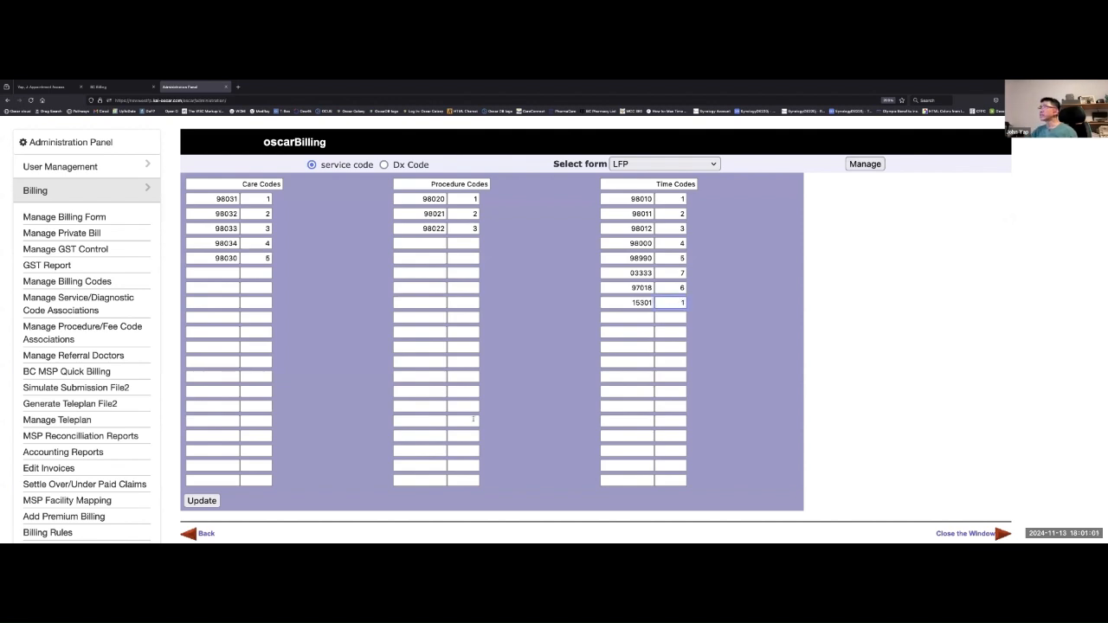
left_click(202, 500)
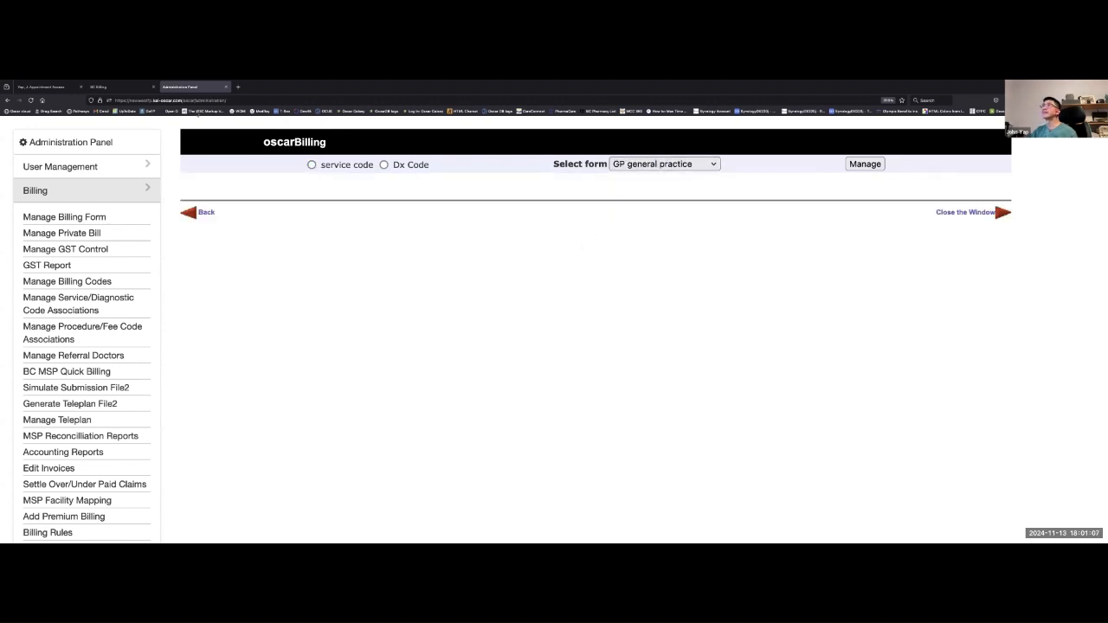
left_click(98, 87)
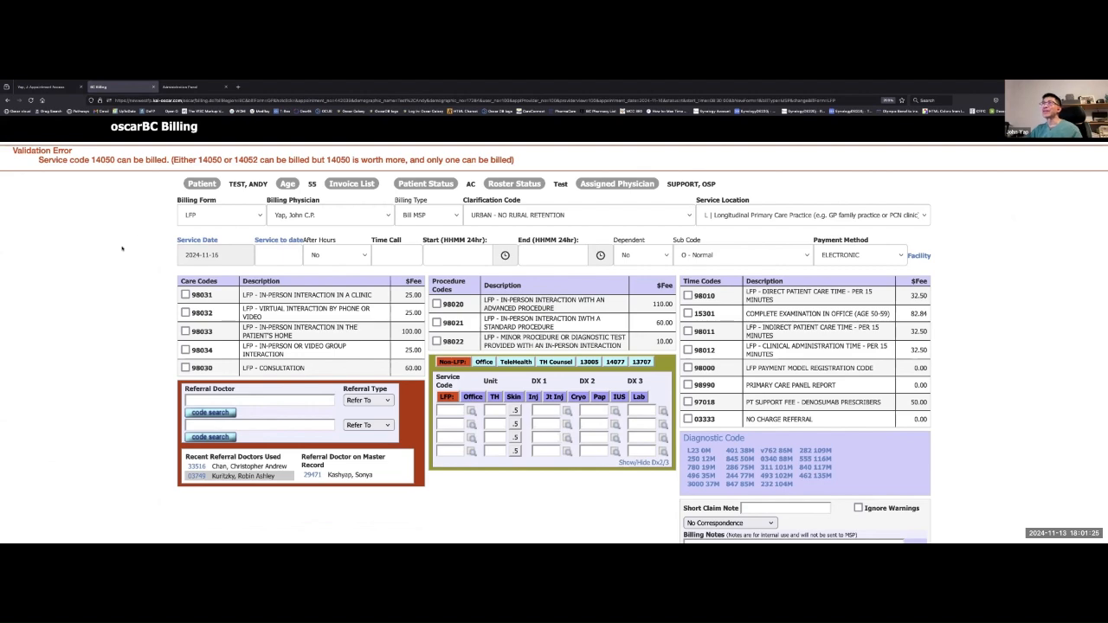
- Switch to PowerPoint and resume the slide show from the "Create a LFP Billing Form: final draft" slide
key("ctrl+Left")
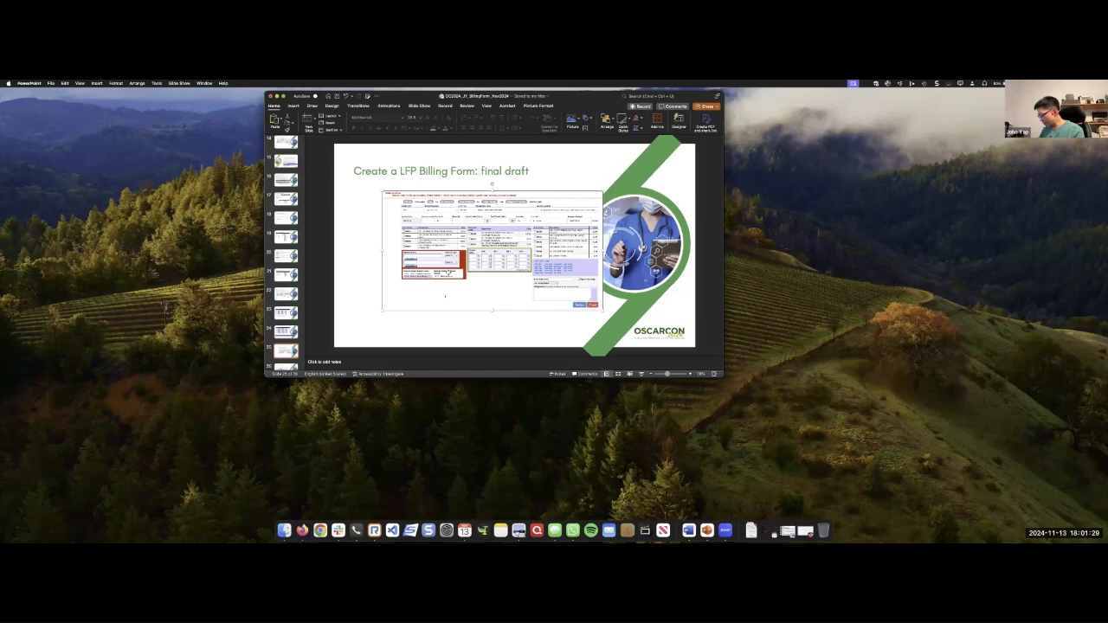
key("super+shift+Return")
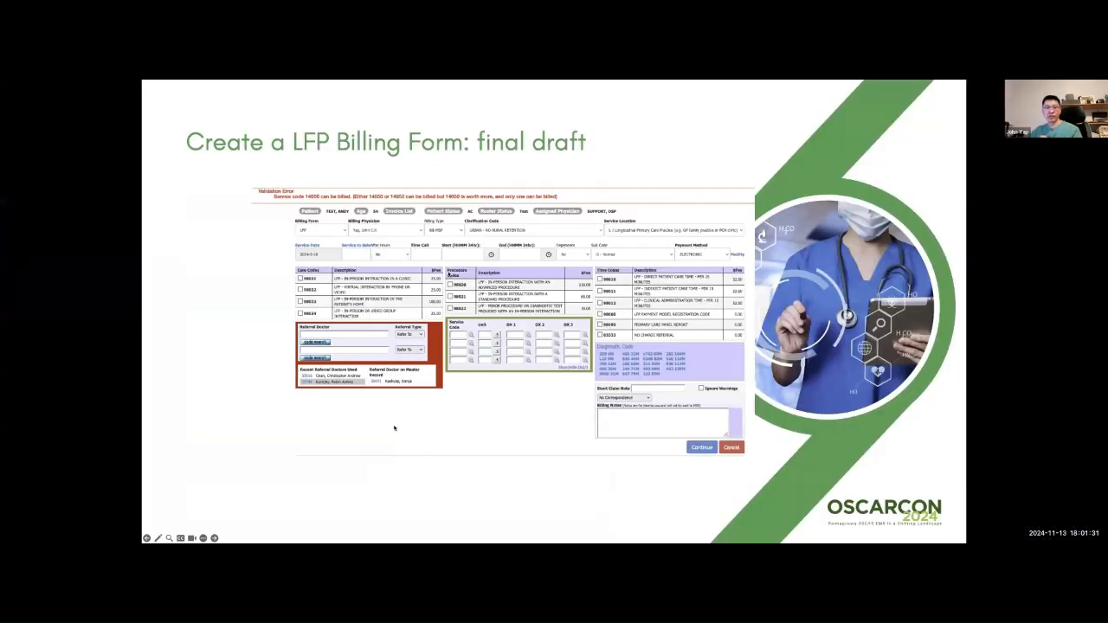
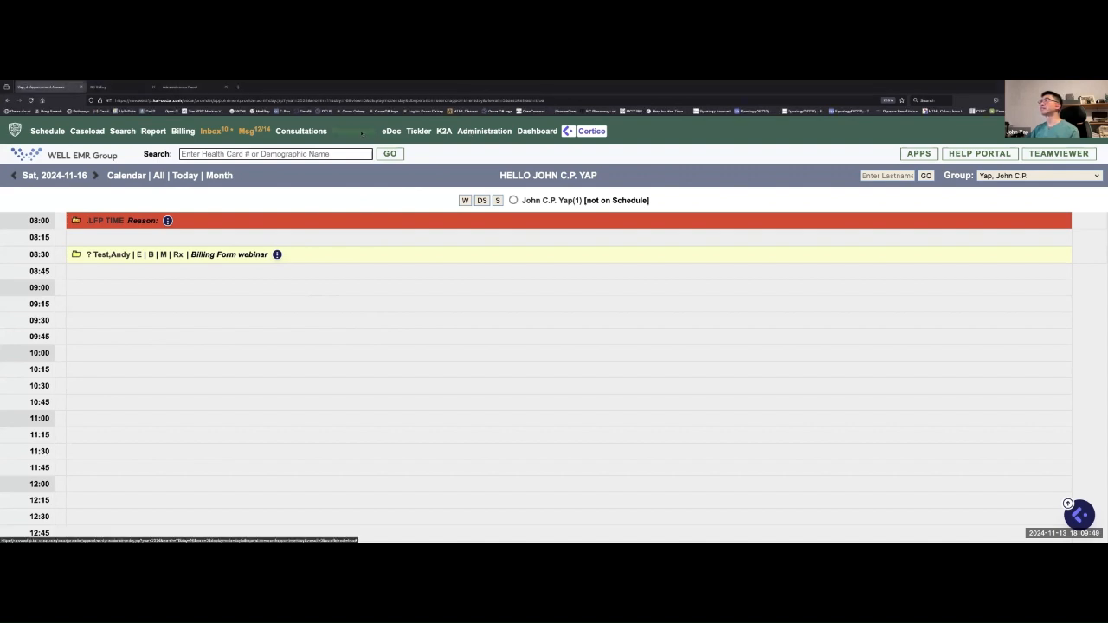
- Open Edit Billing Preferences from the provider's preferences page and look over the default billing settings
key("ctrl+Tab")
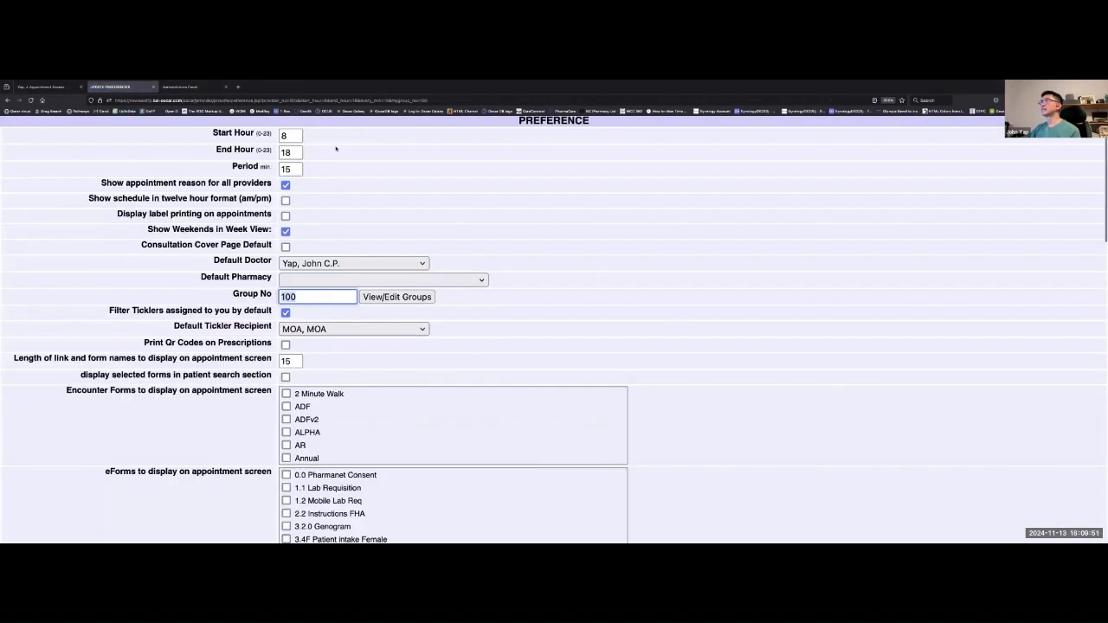
scroll(336, 149, "down", 10)
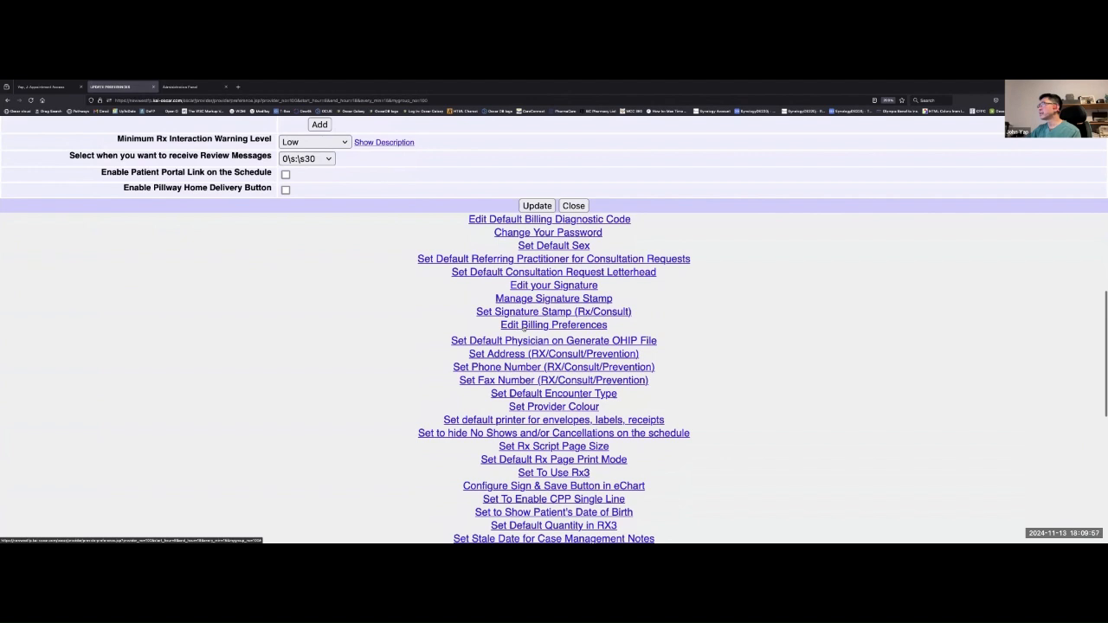
left_click(521, 325)
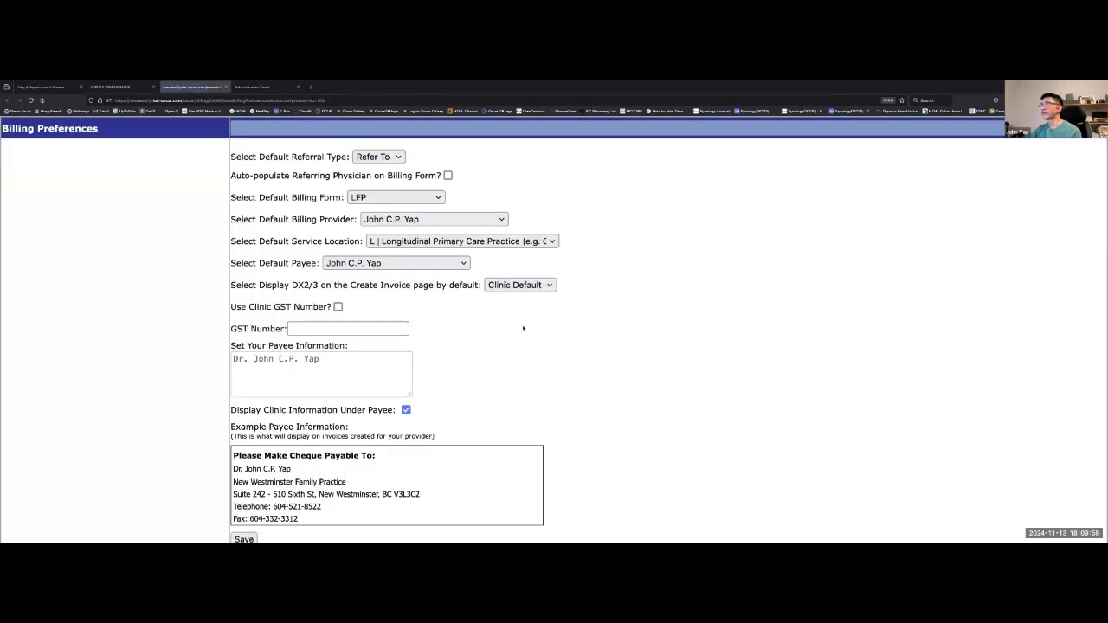
scroll(372, 329, "down", 1)
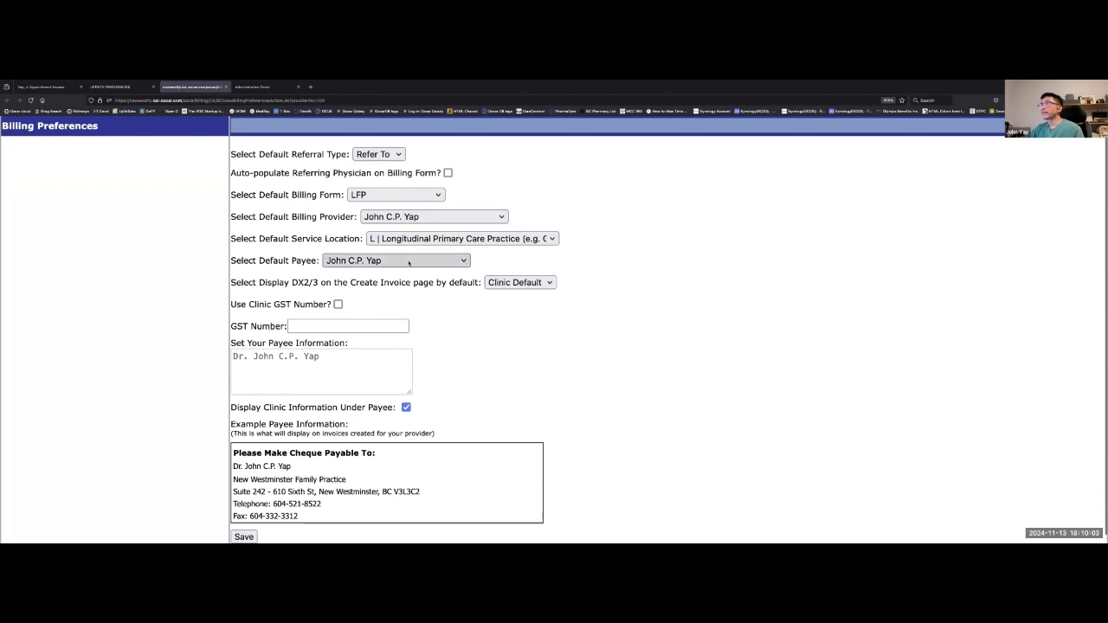
- Look through the providers available for the Default Payee setting in Billing Preferences
left_click(409, 263)
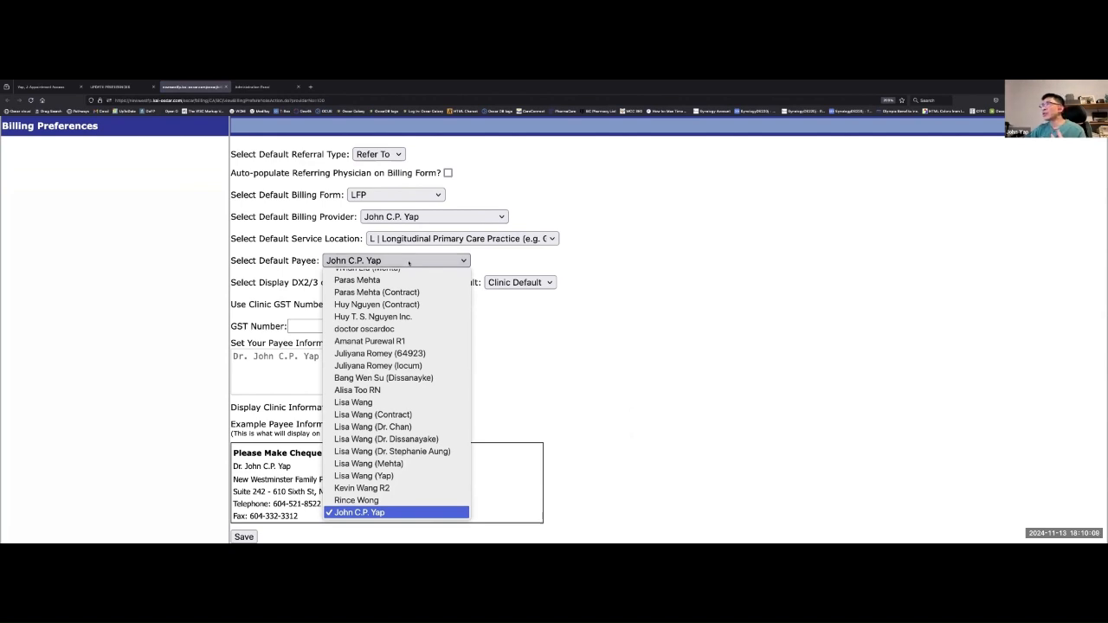
scroll(397, 320, "up", 1)
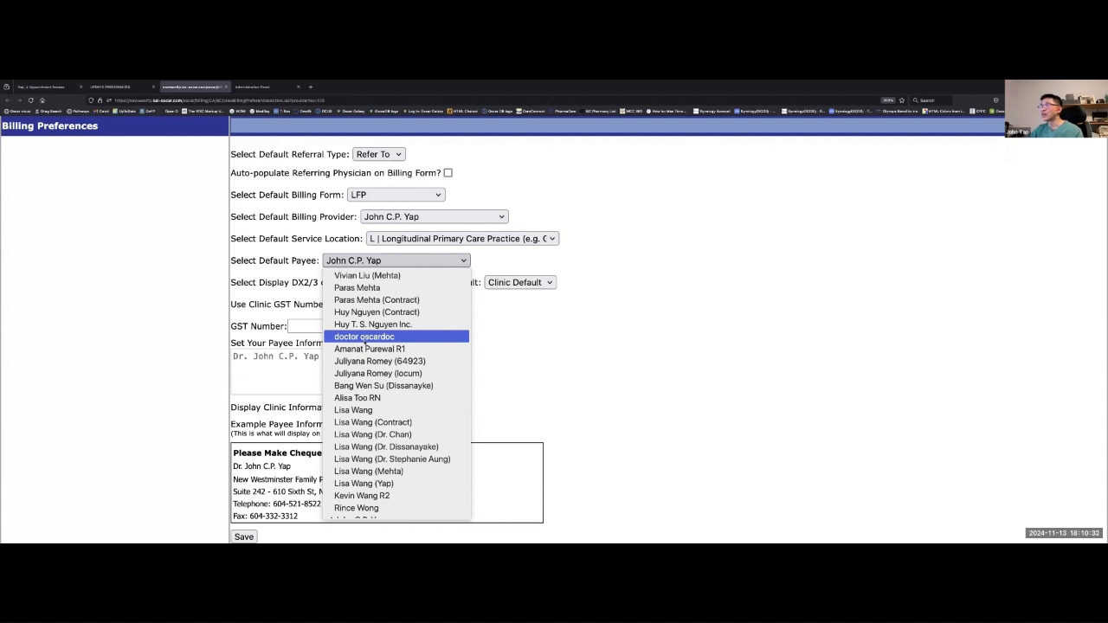
scroll(363, 345, "down", 2)
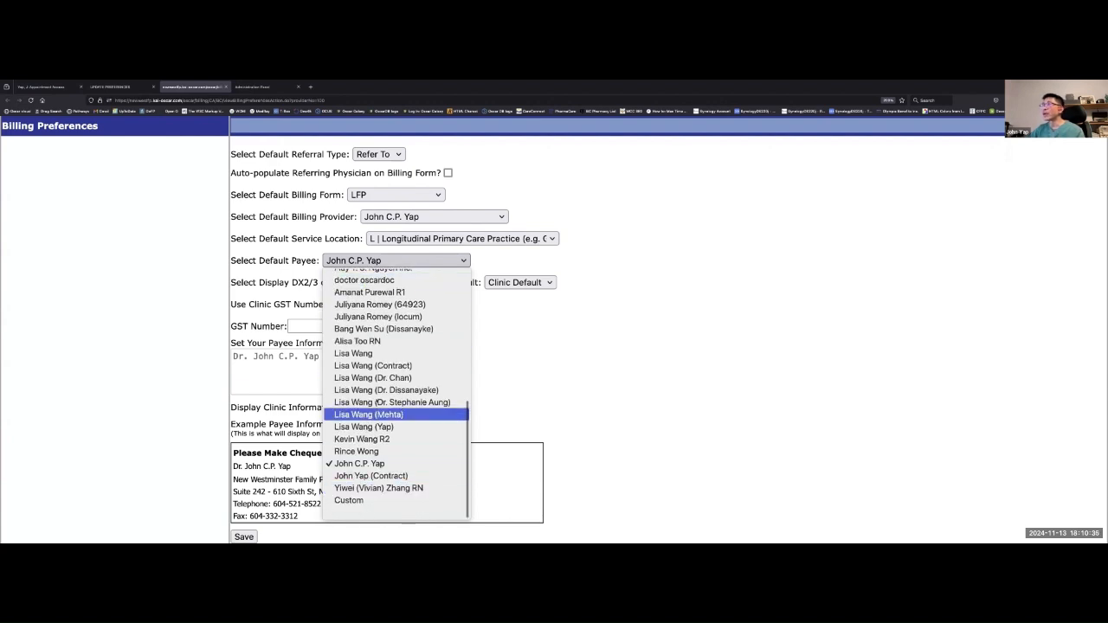
scroll(376, 404, "up", 10)
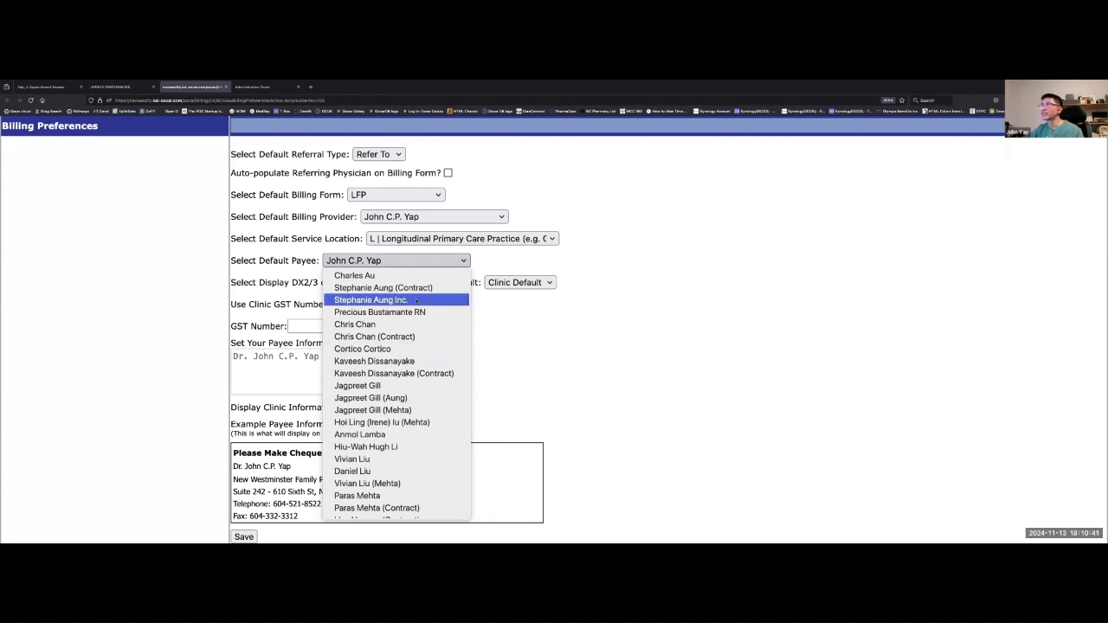
left_click(410, 263)
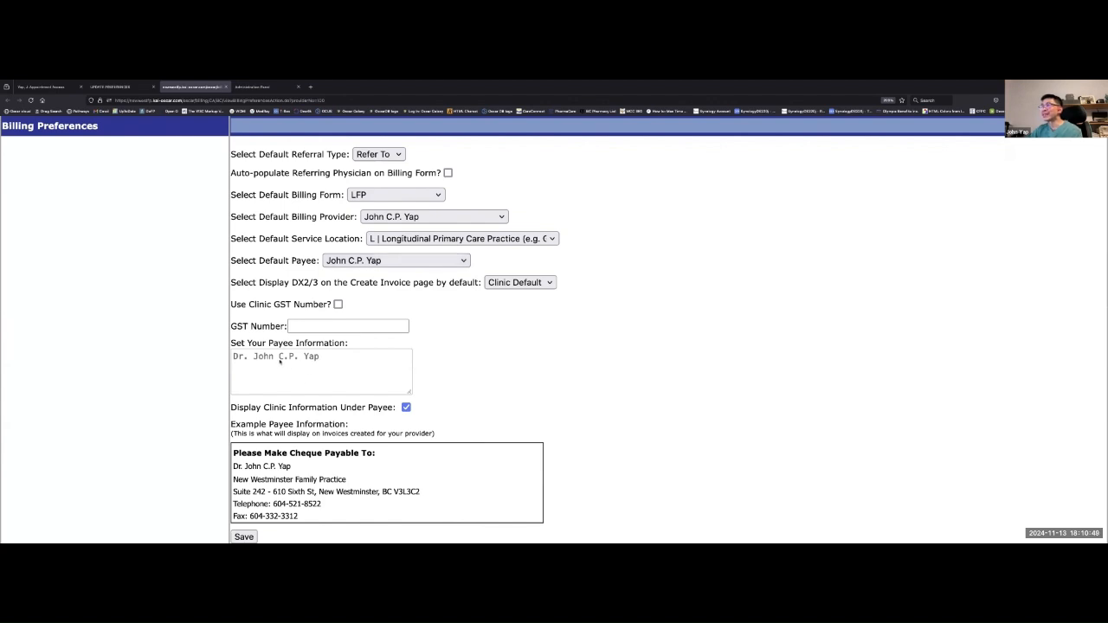
- Choose another provider as the default payee in Billing Preferences and review the payee information
left_click(357, 264)
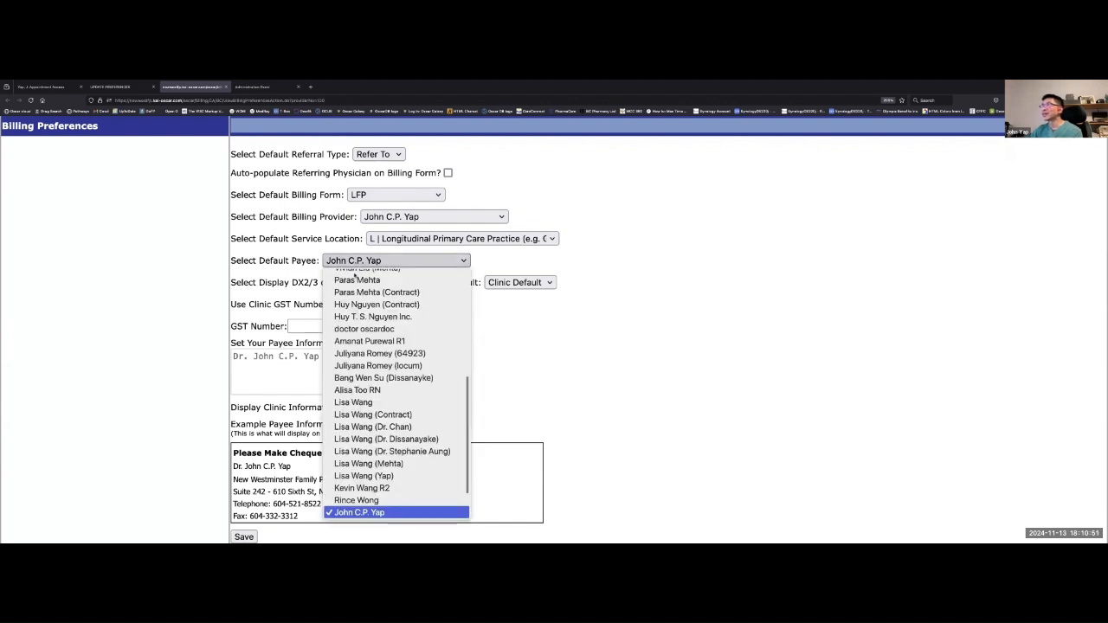
scroll(354, 275, "up", 1)
left_click(354, 275)
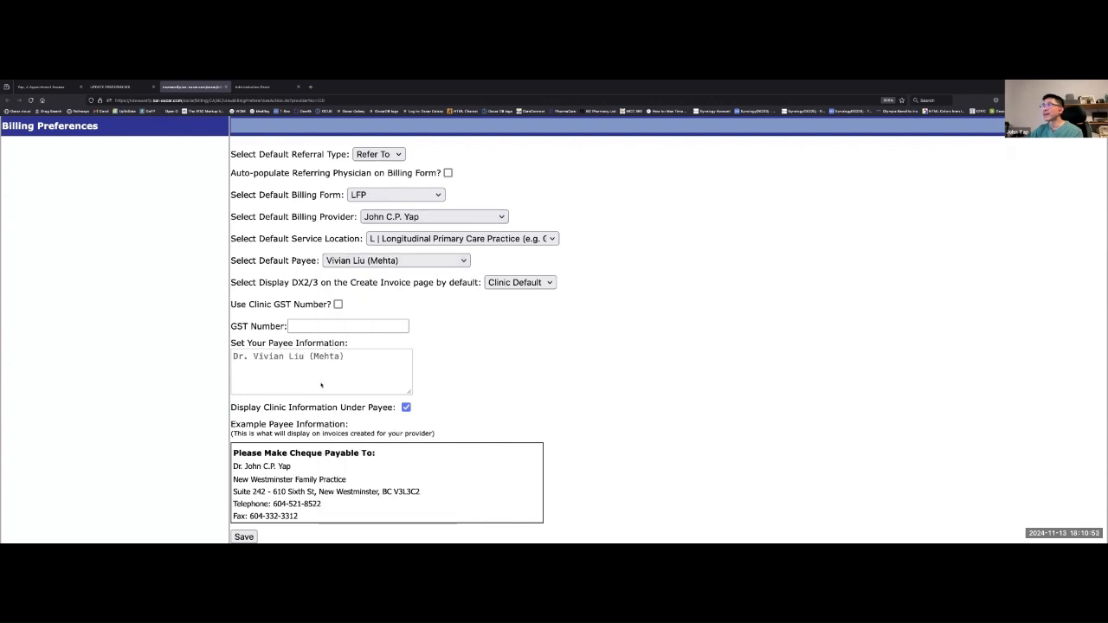
left_click(361, 262)
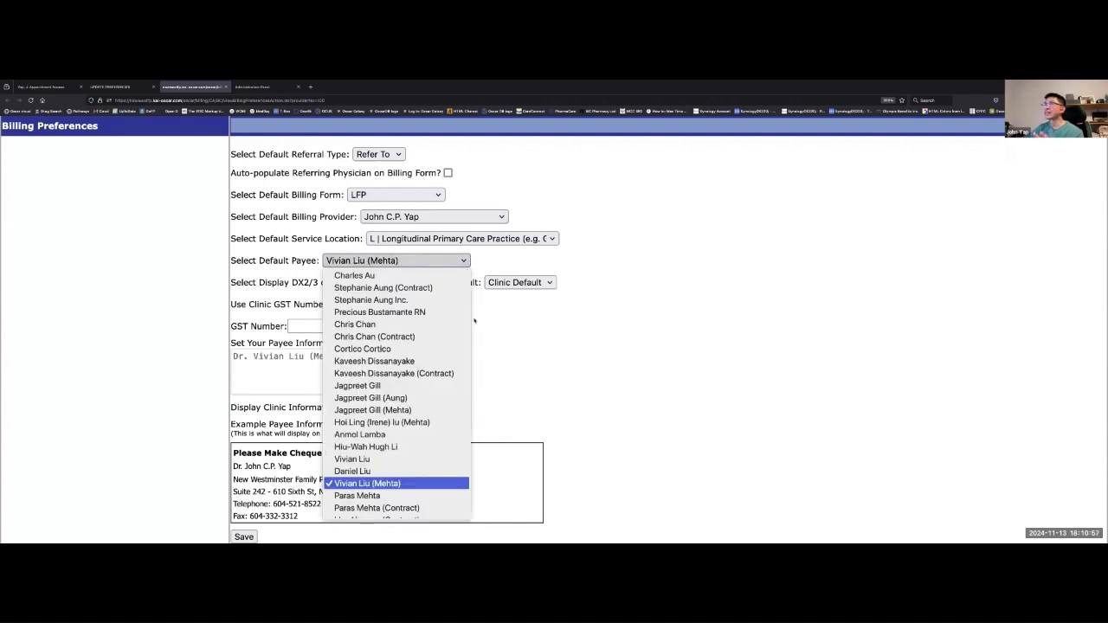
left_click(580, 363)
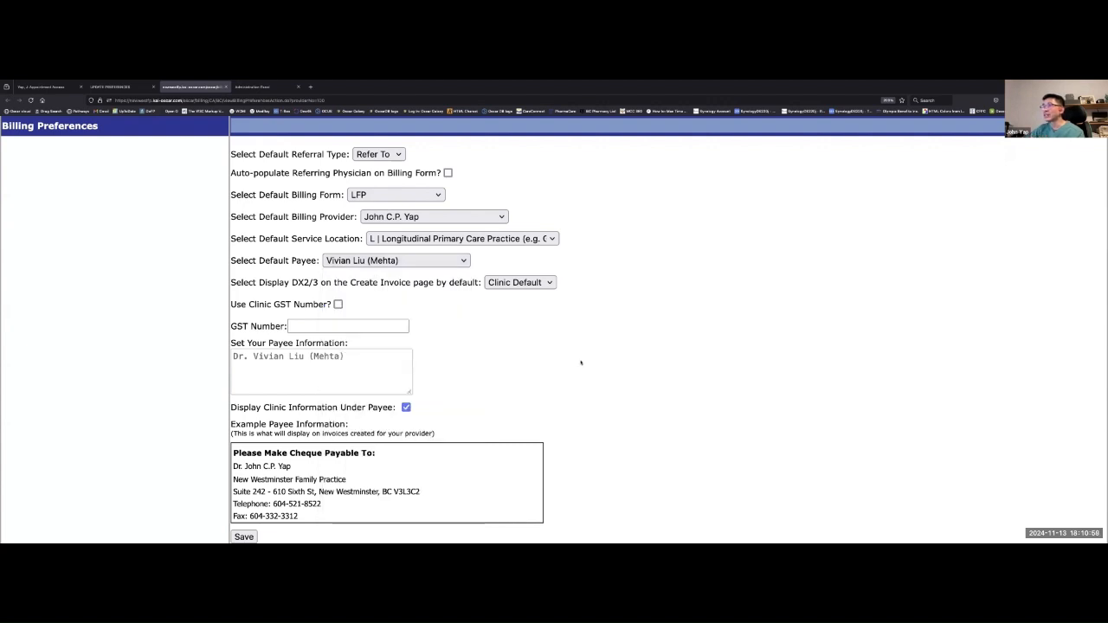
scroll(580, 363, "down", 1)
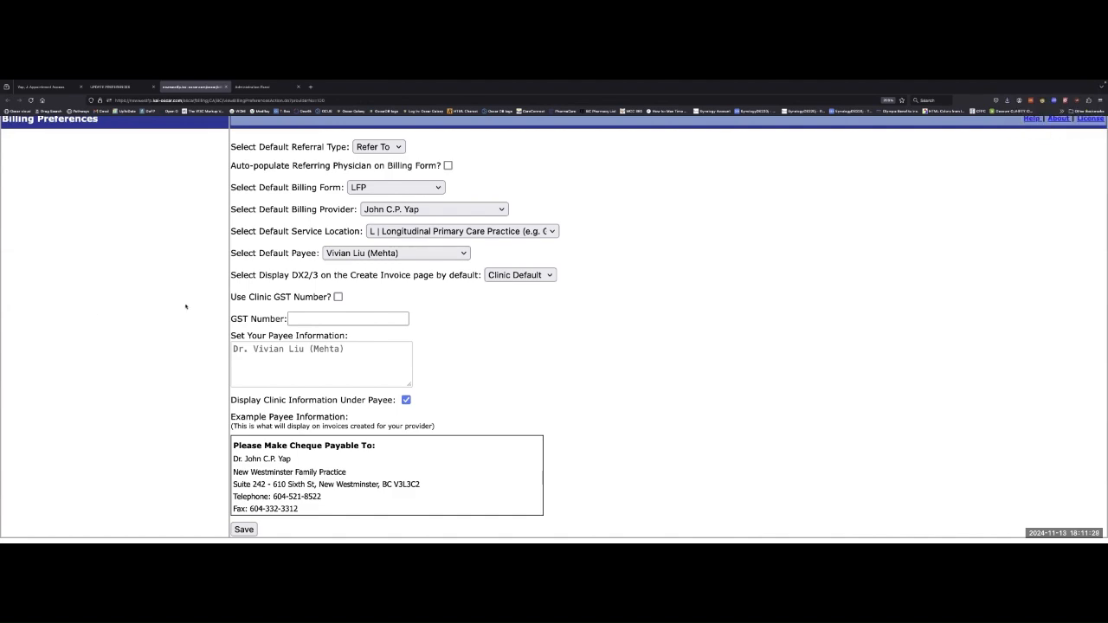
- Exit the finished PowerPoint slide show and switch back to Billing Preferences in the browser
left_click(295, 349)
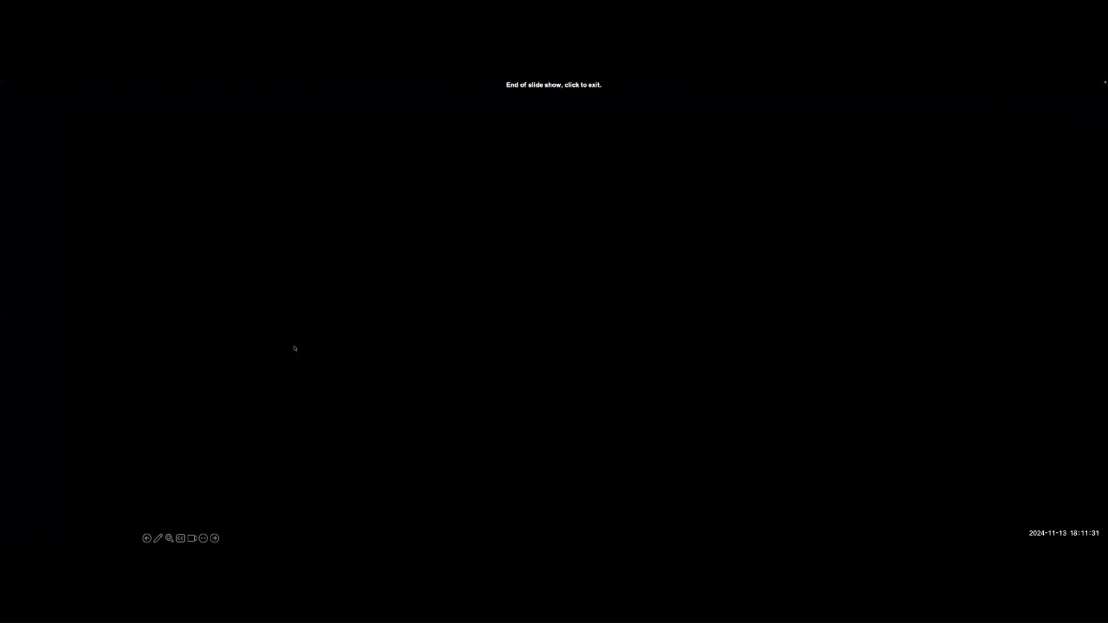
left_click(294, 349)
key("super+Tab")
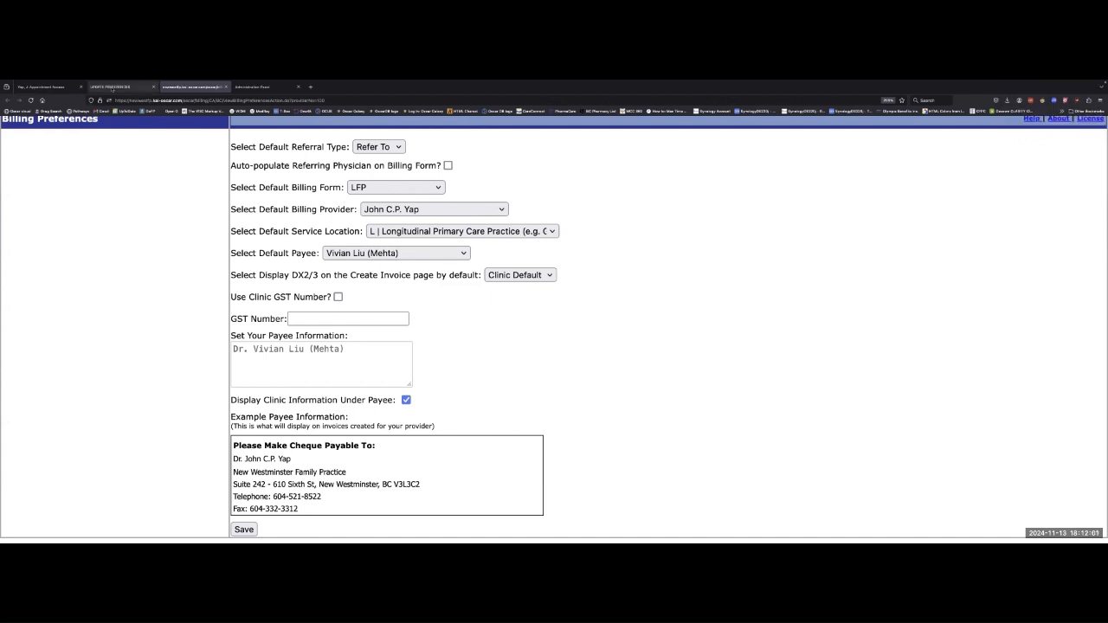
- Go to the Update Preferences page and look through its full list of preference links
left_click(112, 87)
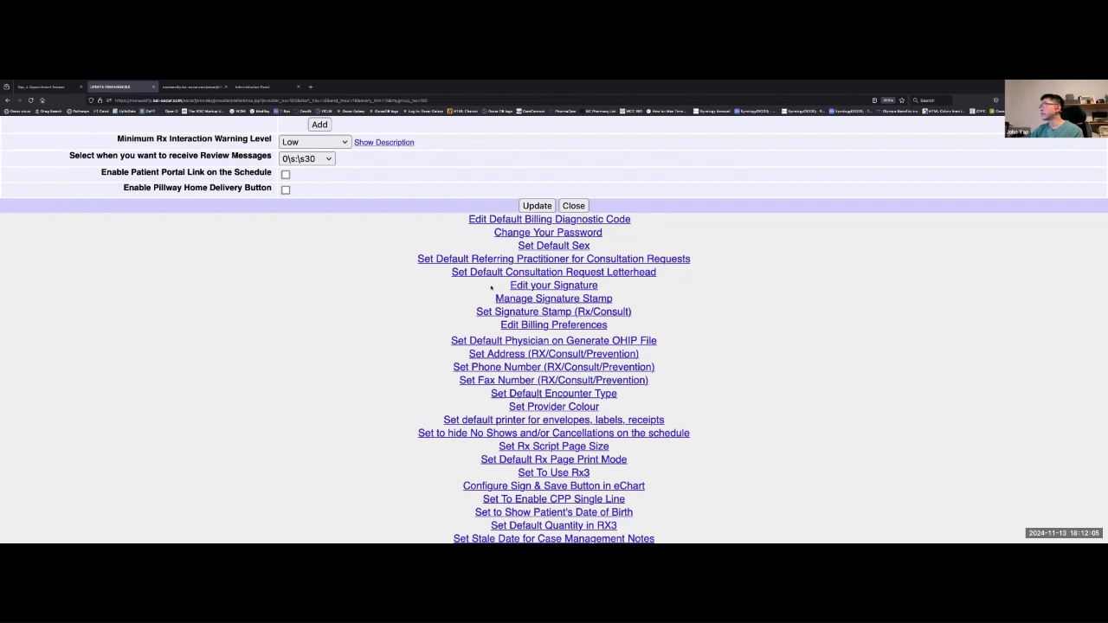
scroll(412, 278, "down", 2)
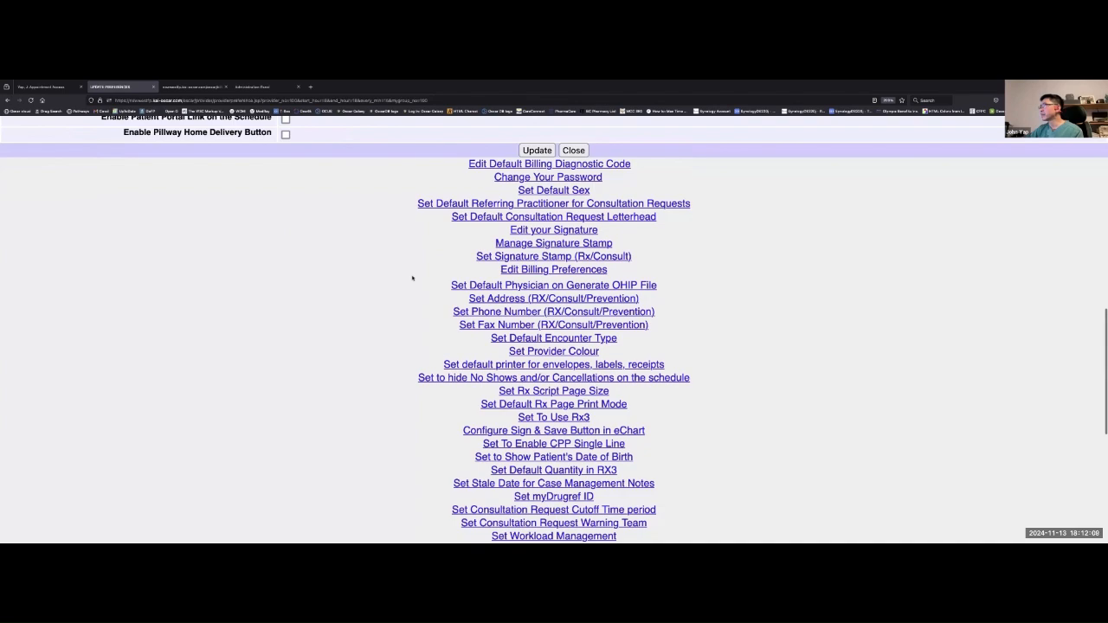
scroll(412, 278, "down", 3)
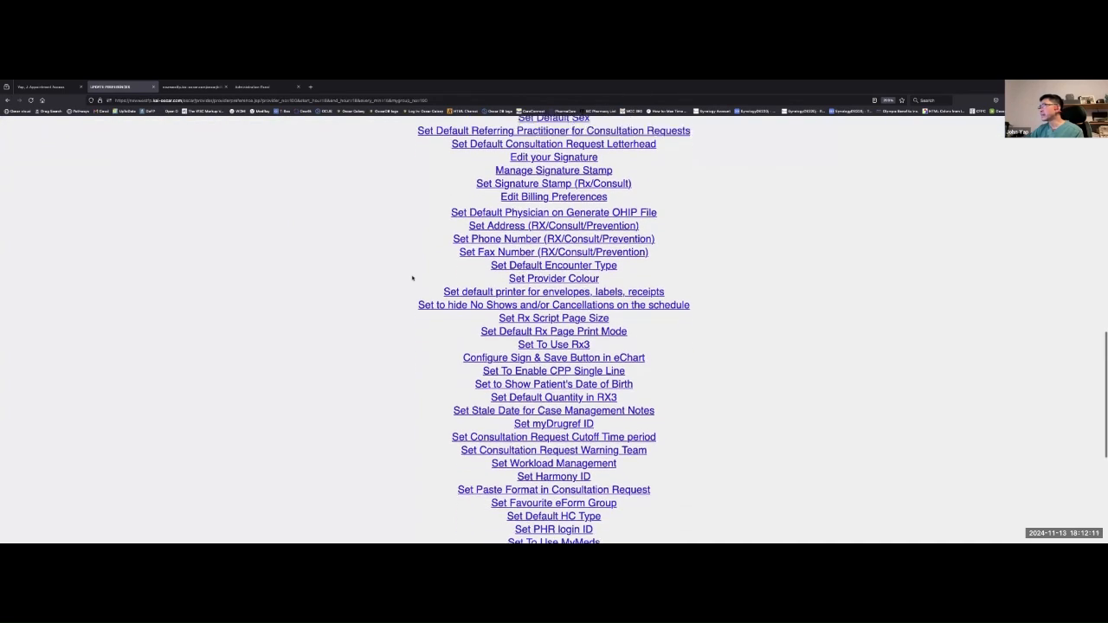
scroll(412, 278, "down", 4)
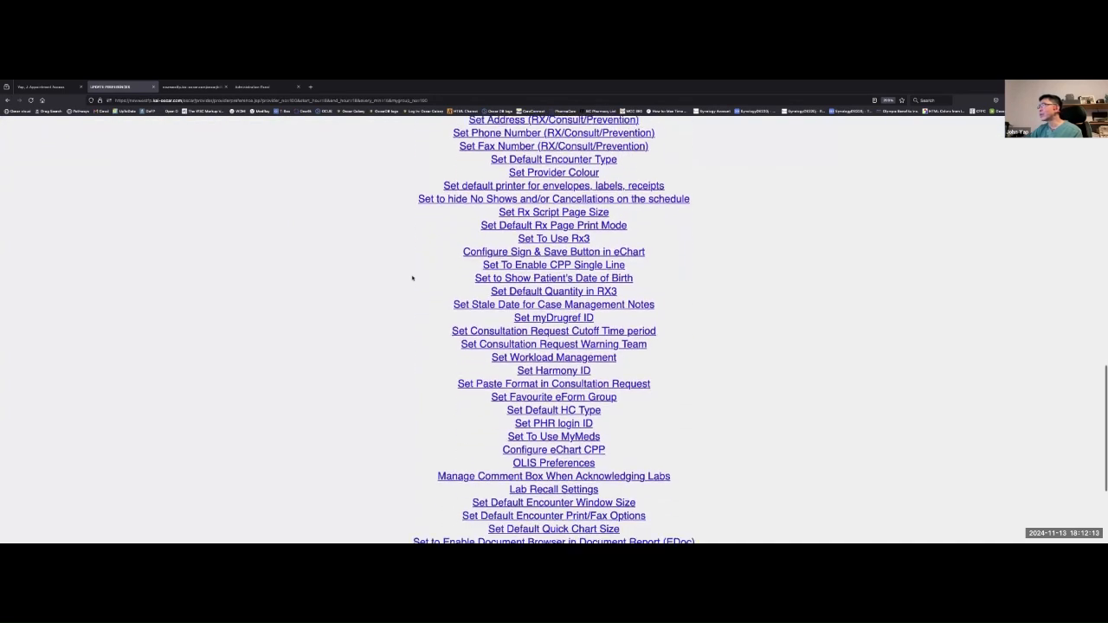
scroll(412, 277, "down", 3)
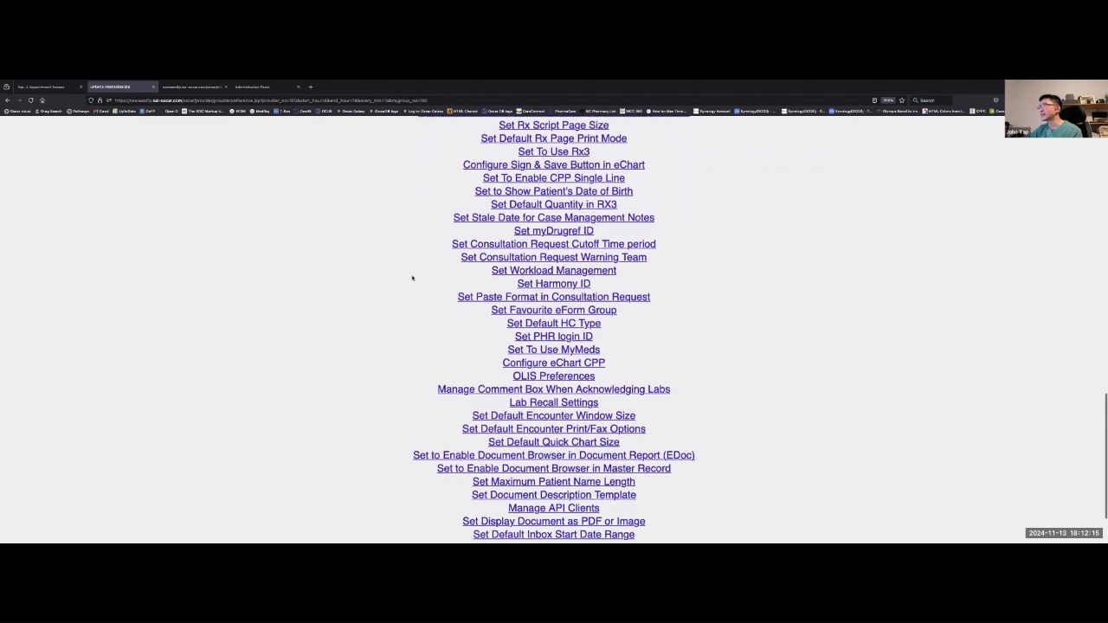
scroll(412, 277, "down", 3)
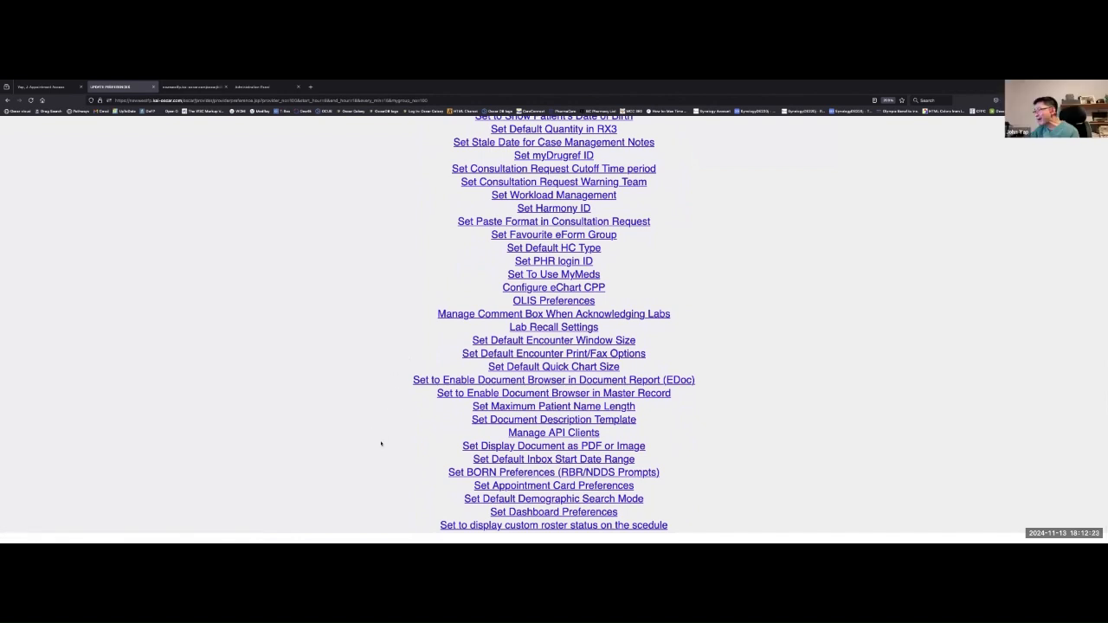
scroll(381, 444, "up", 10)
- Search the preferences page for "billin" and go through the matching links
key("ctrl+f")
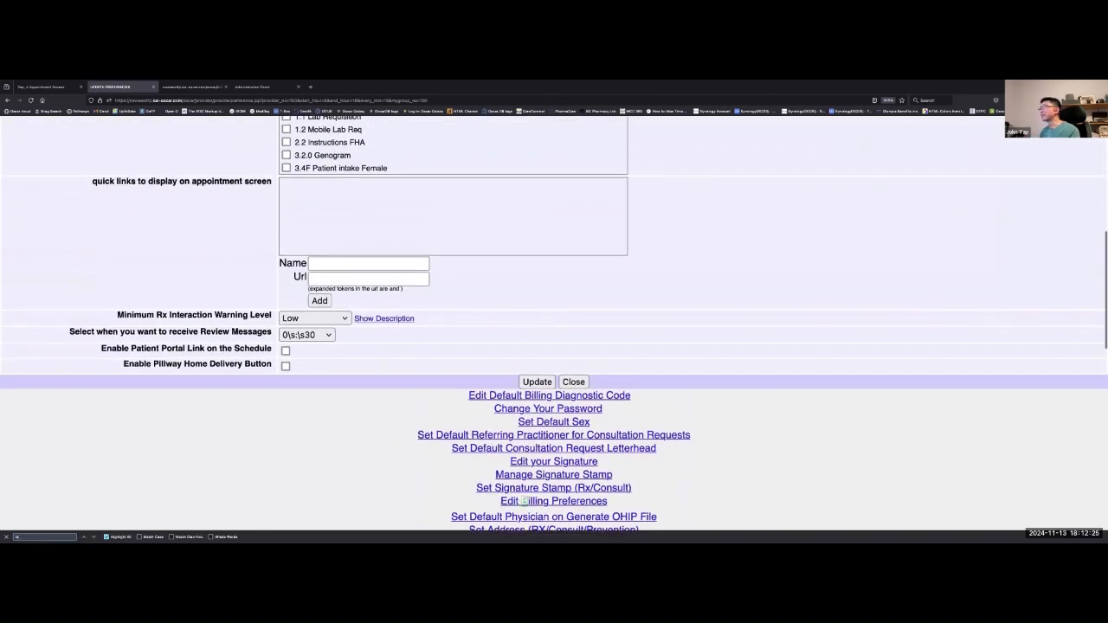
type("billin")
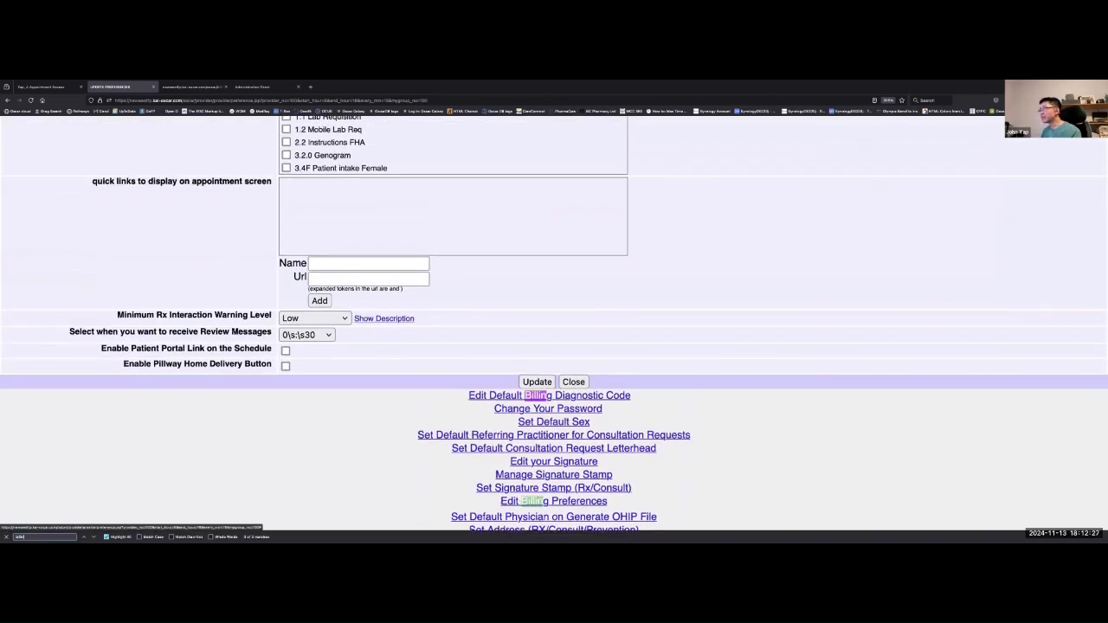
key("Return")
key("Return")
key("Return")
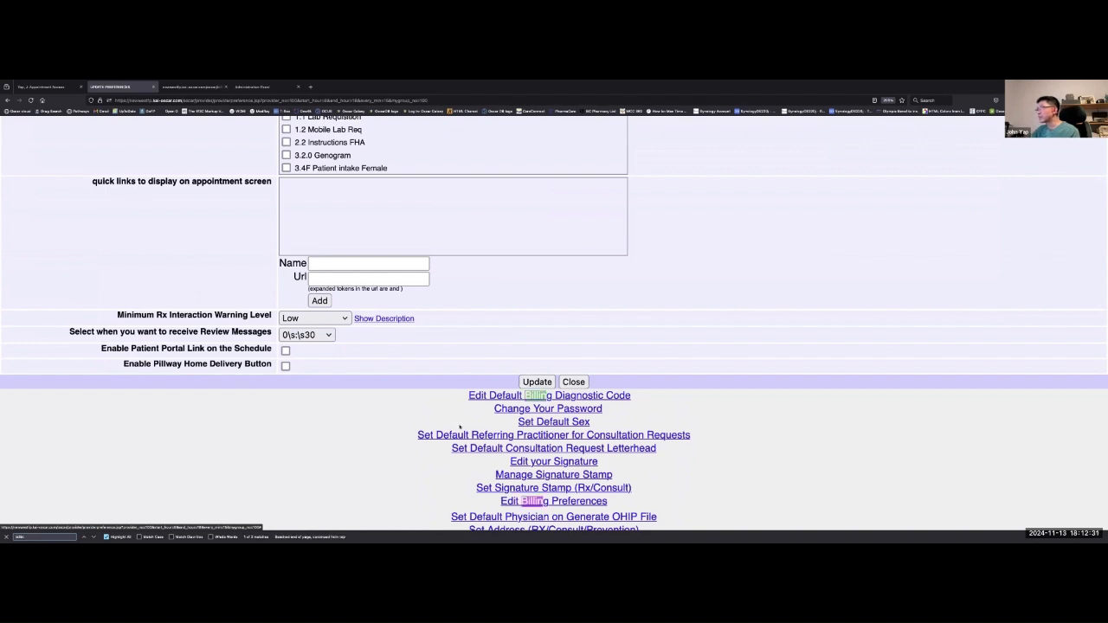
scroll(460, 426, "down", 1)
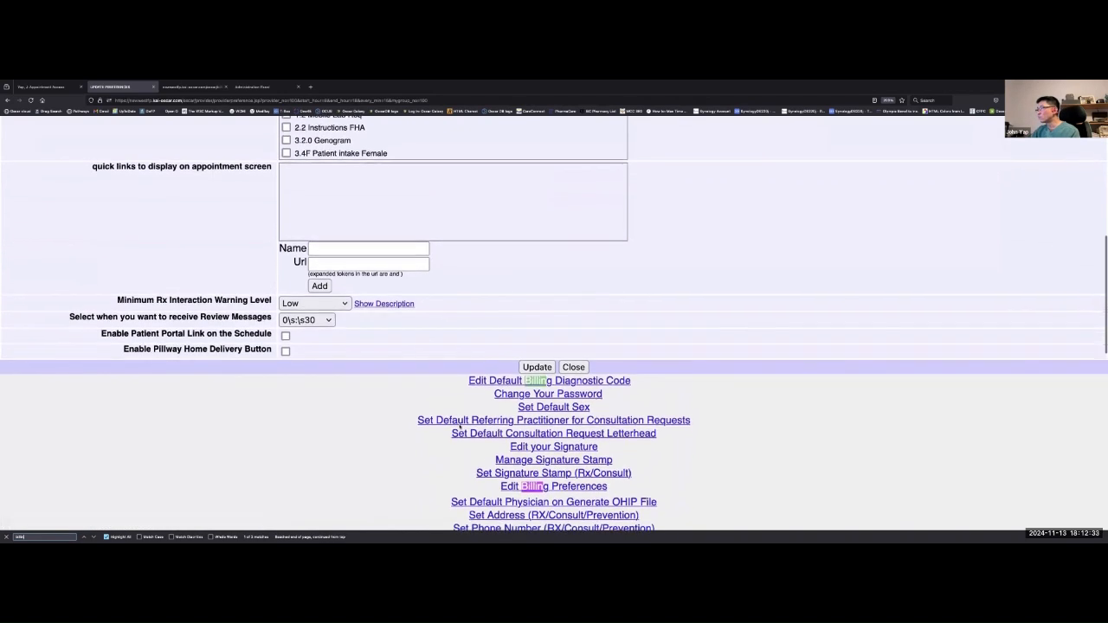
scroll(460, 426, "down", 3)
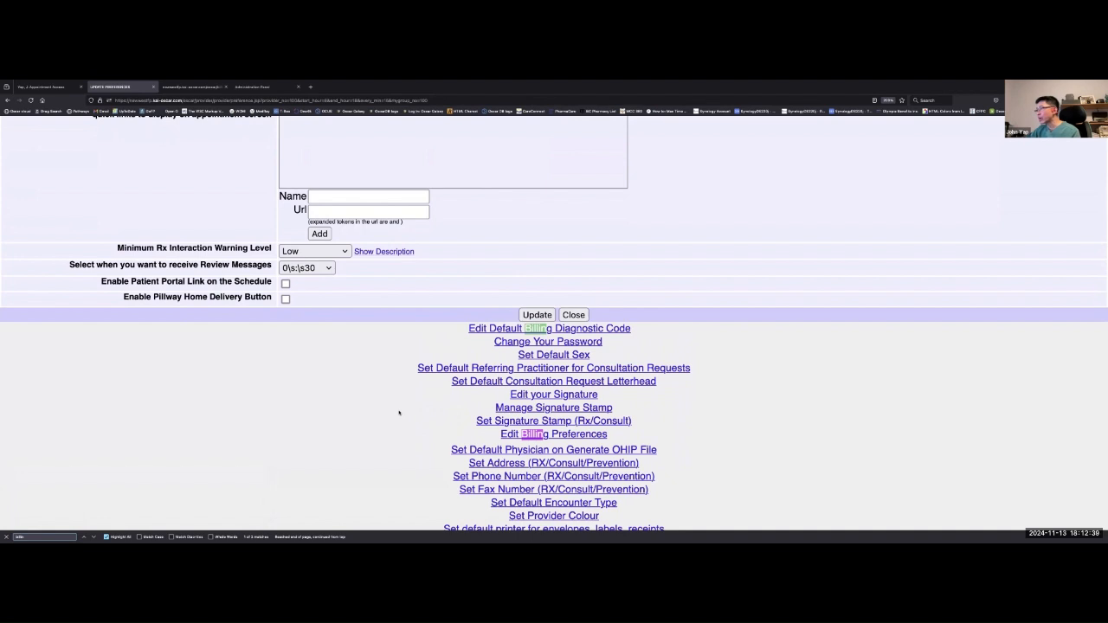
scroll(399, 413, "down", 1)
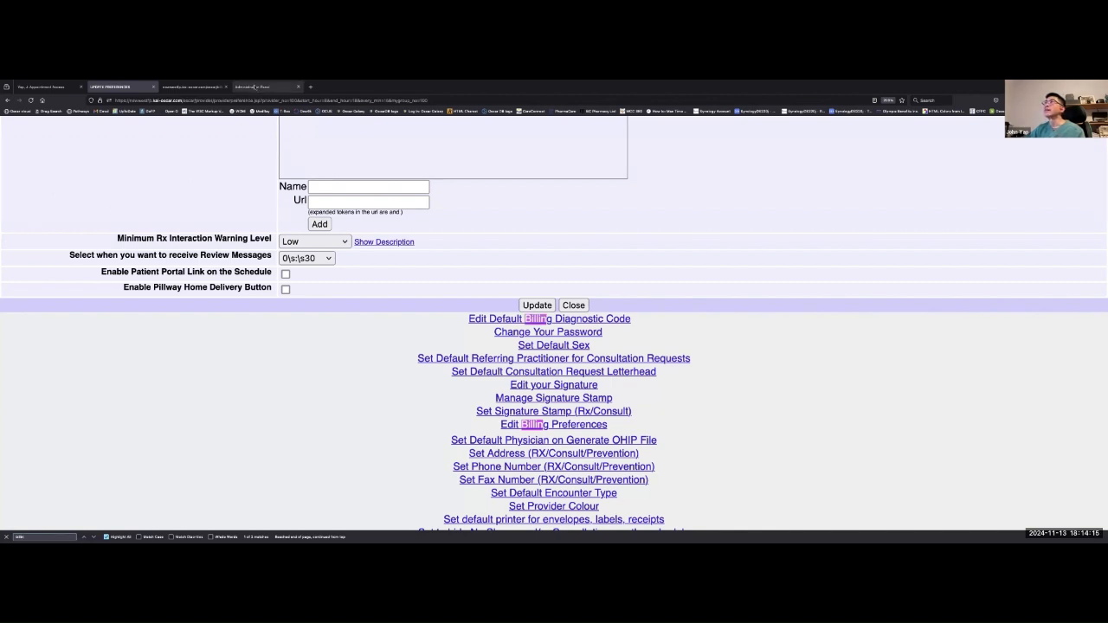
- Open billing for the 08:30 "Billing Form webinar" appointment and switch the claim's billing form to Contract FP
left_click(253, 86)
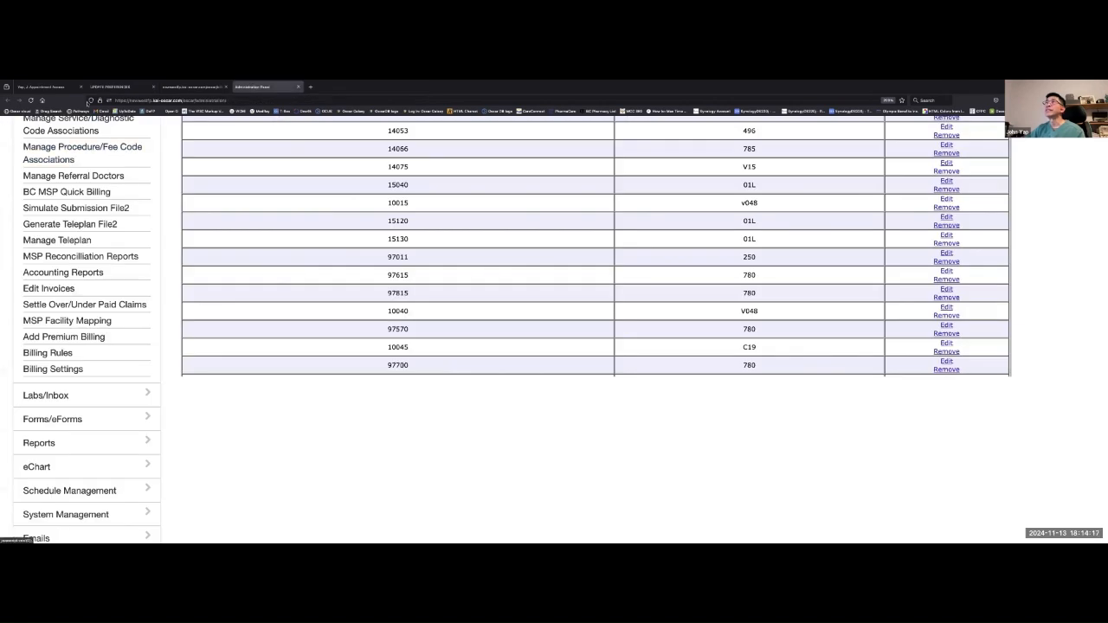
left_click(39, 88)
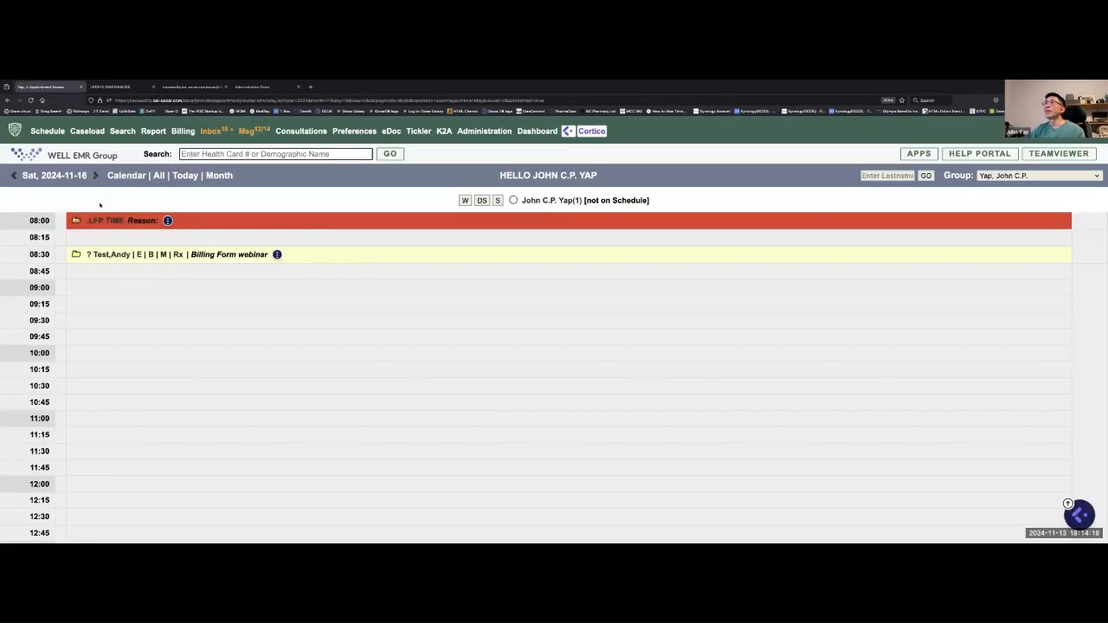
left_click(152, 255)
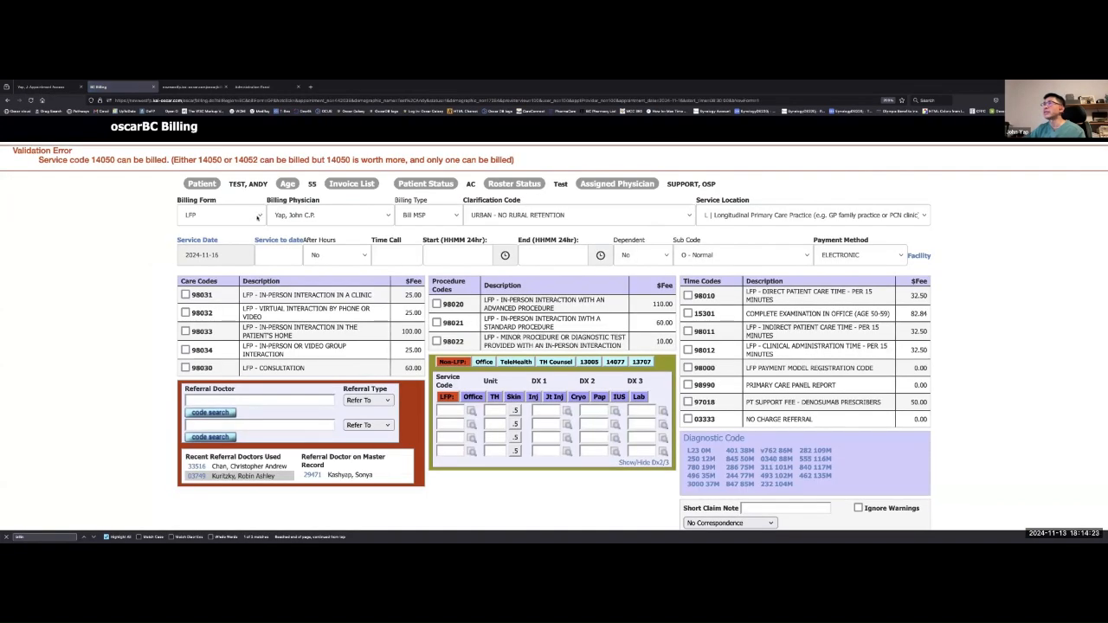
left_click(260, 216)
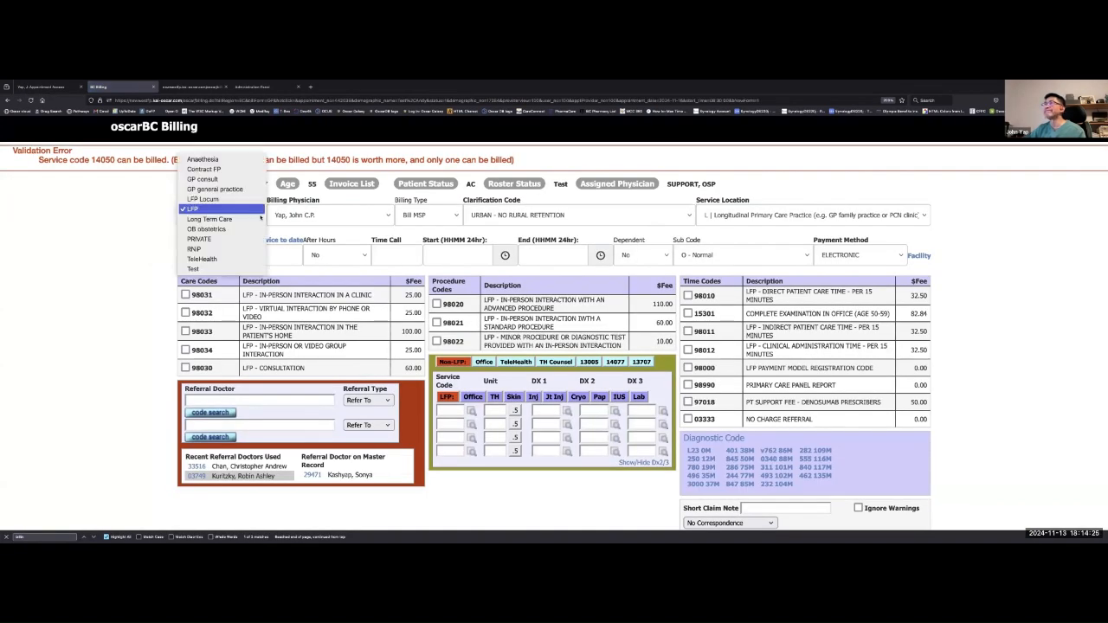
left_click(225, 170)
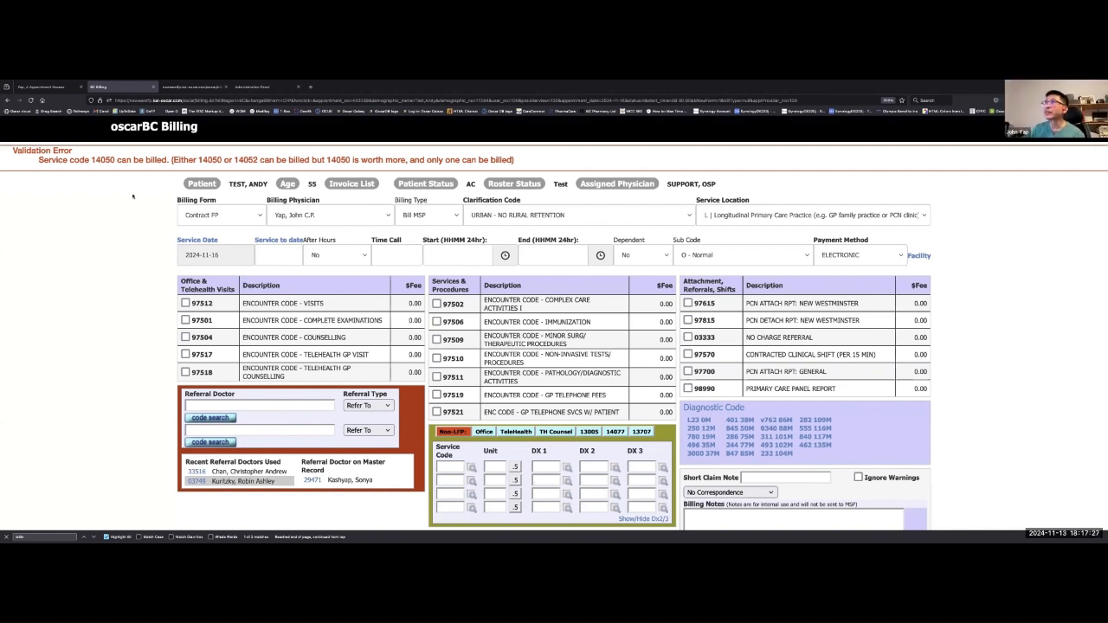
- Switch the claim's billing form to RNIP, look over its service codes, and return to the appointment schedule
left_click(203, 216)
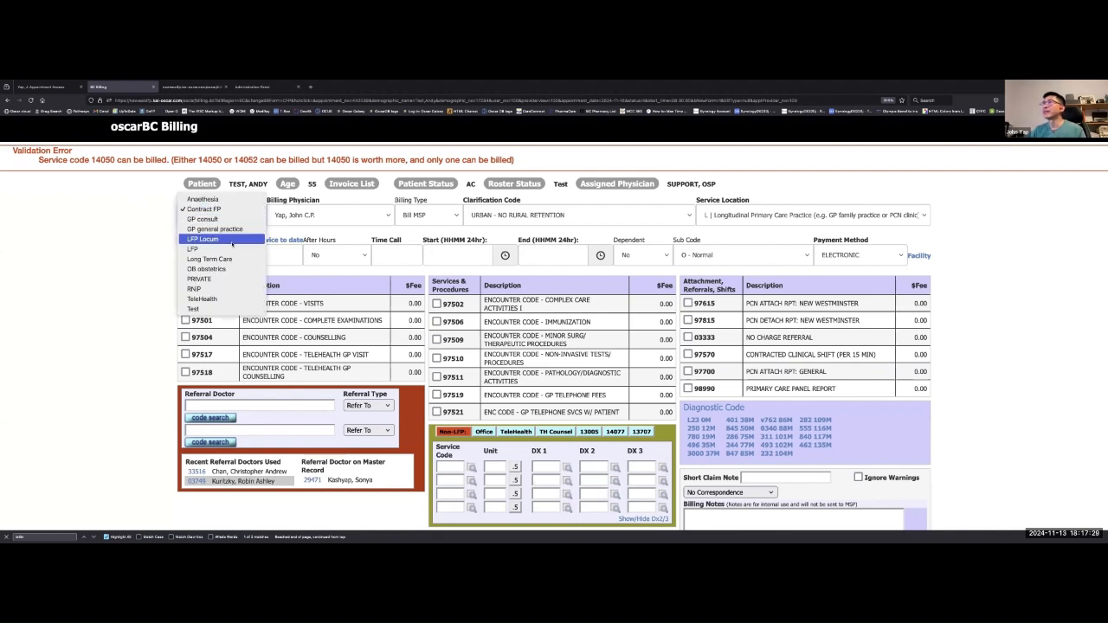
left_click(215, 288)
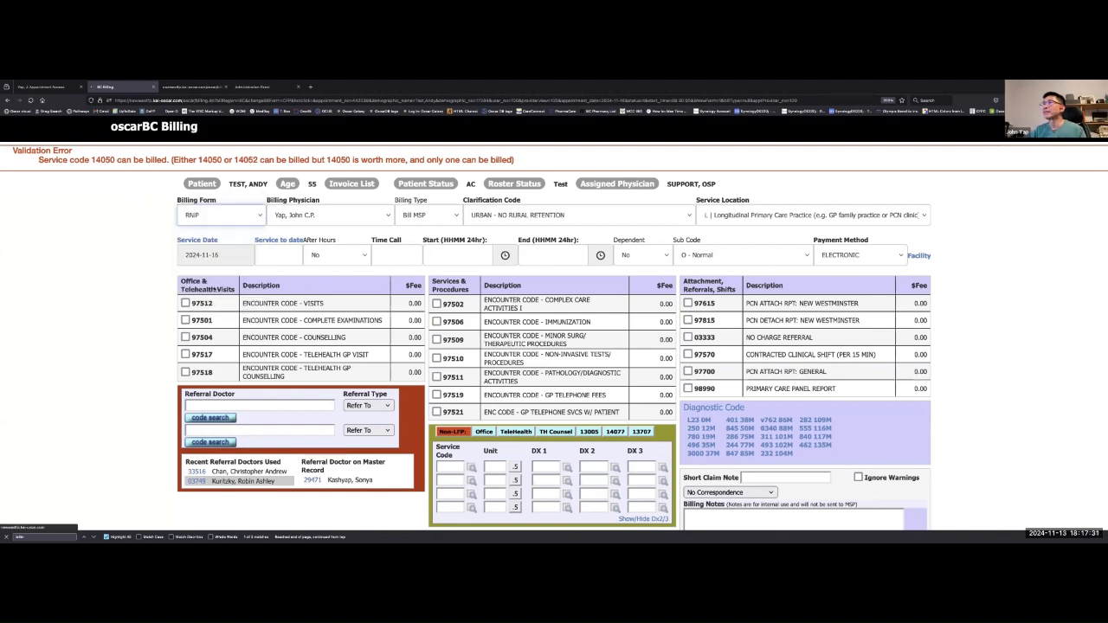
scroll(213, 289, "down", 3)
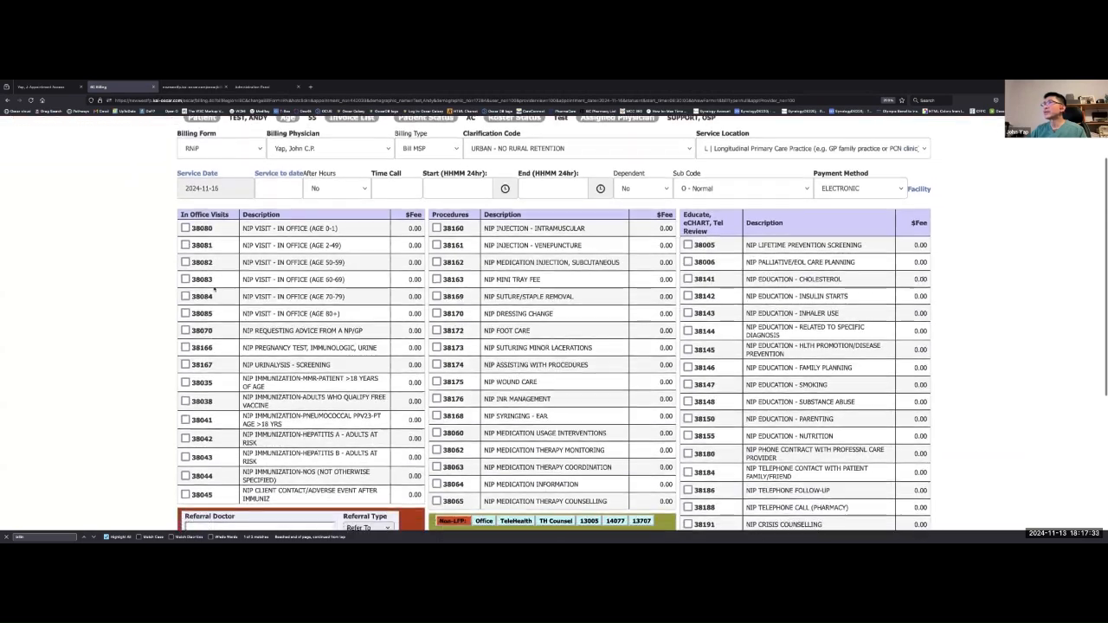
scroll(213, 289, "up", 1)
scroll(234, 264, "up", 1)
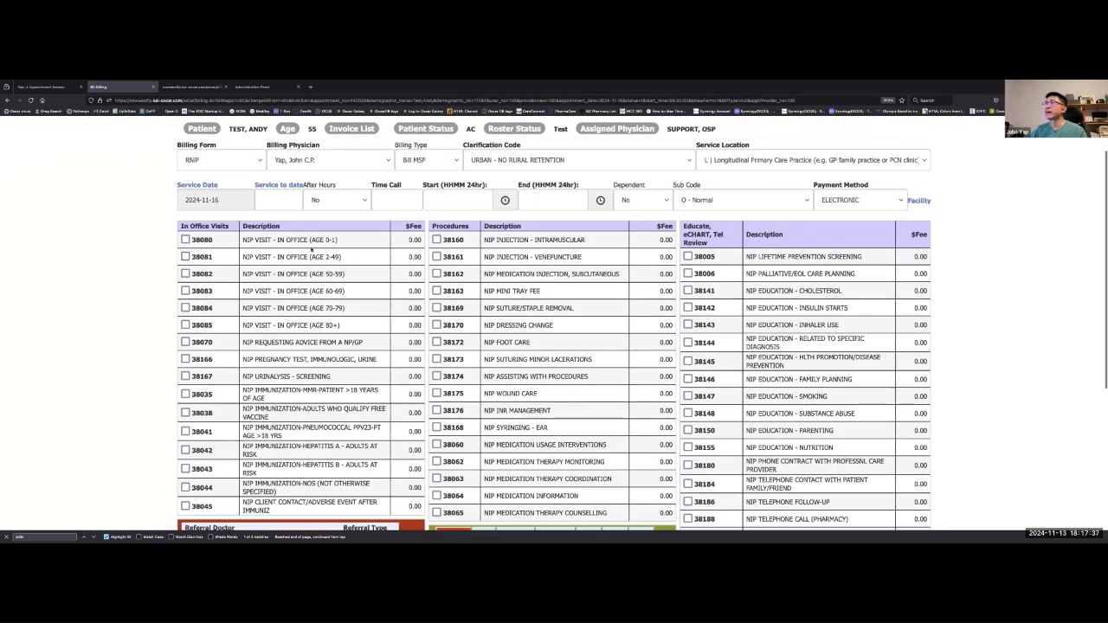
scroll(347, 249, "down", 3)
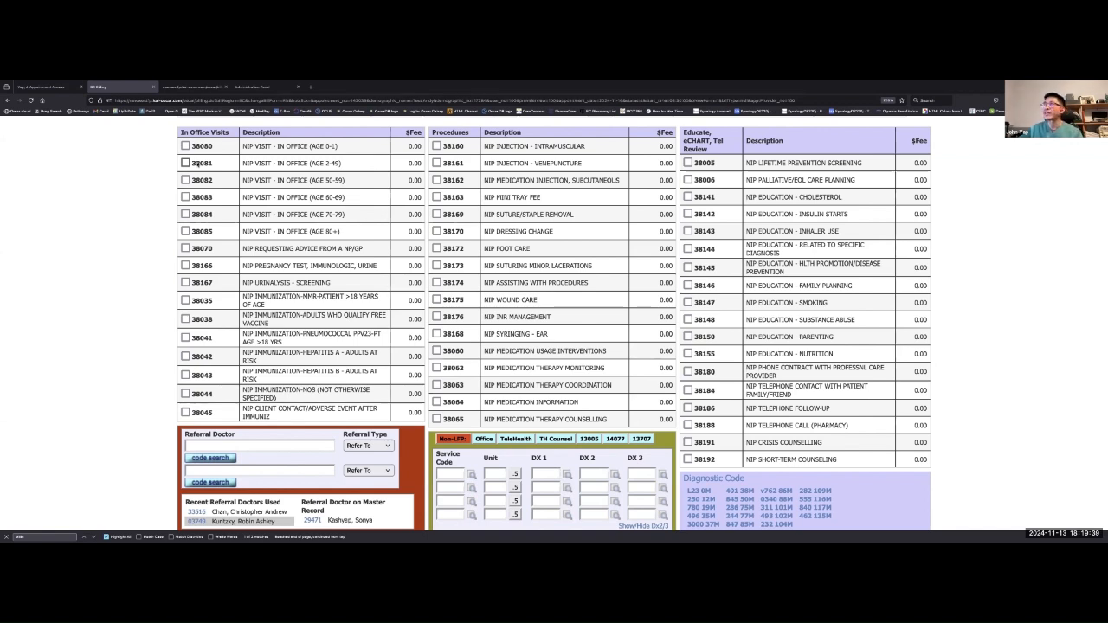
left_click(58, 87)
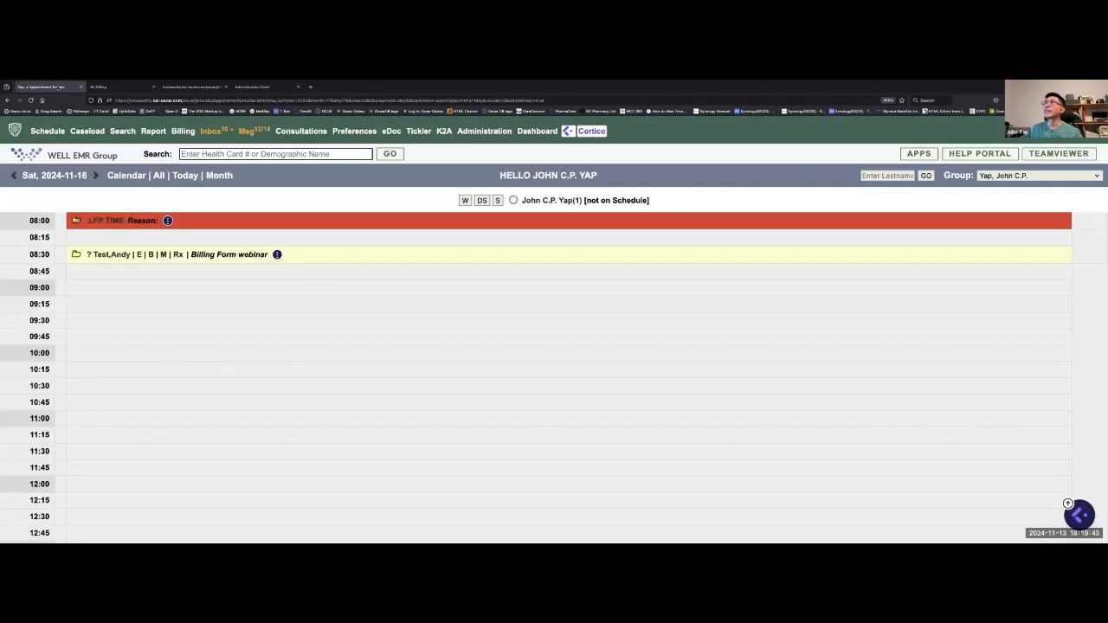
- From the 08:30 "Billing Form webinar" encounter, open the ASTHMA flowsheet and set Asthma Limits Physical Activity to No in a new measurement
left_click(139, 254)
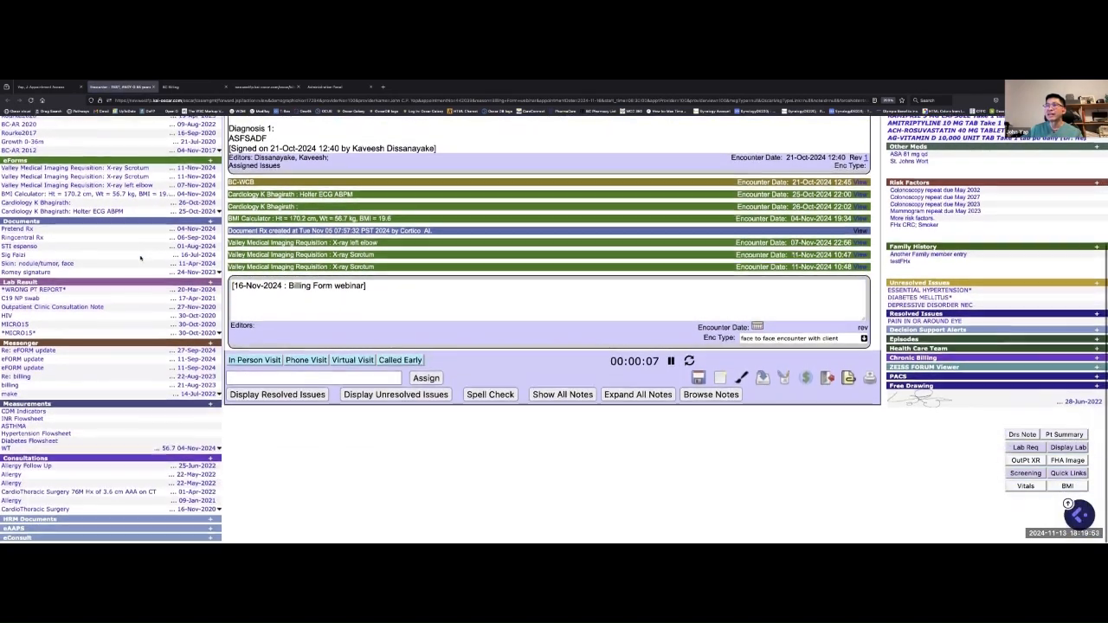
left_click(12, 428)
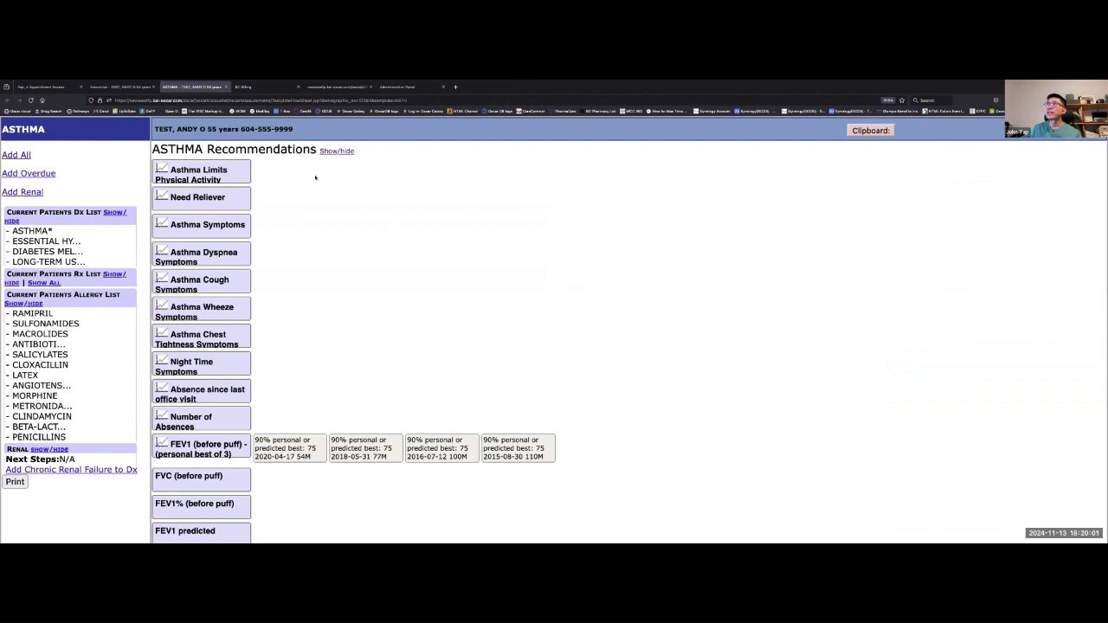
left_click(232, 176)
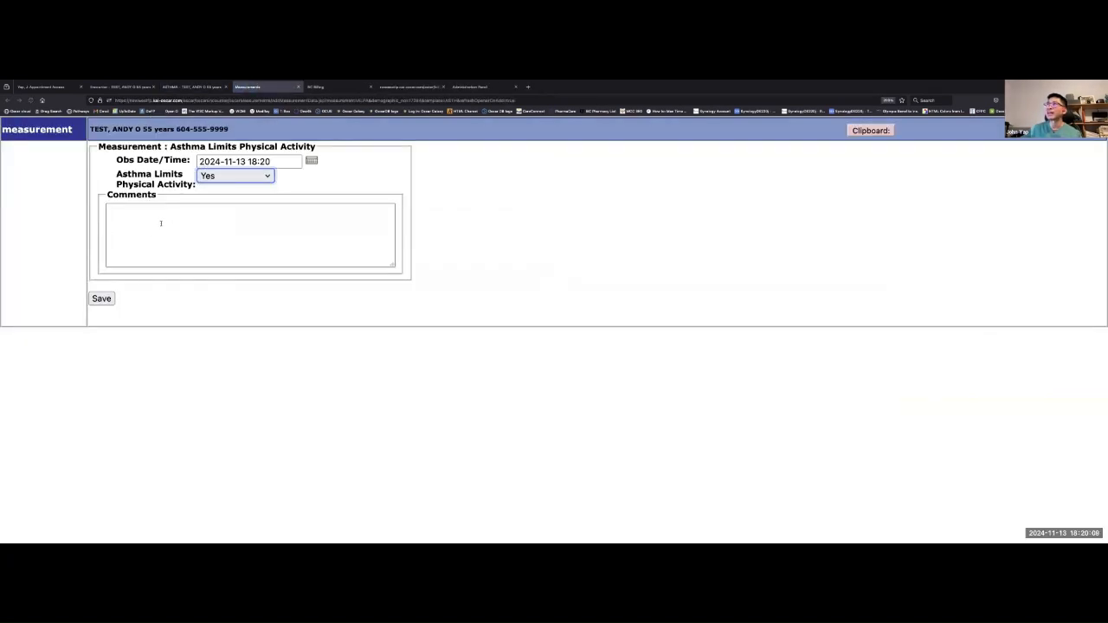
left_click(255, 179)
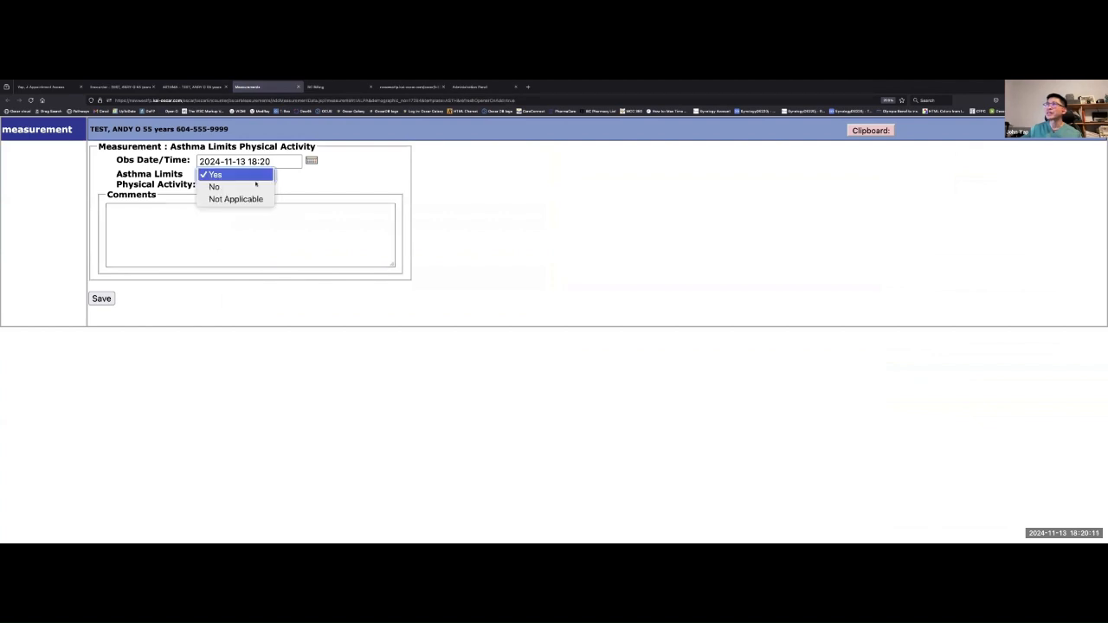
left_click(252, 186)
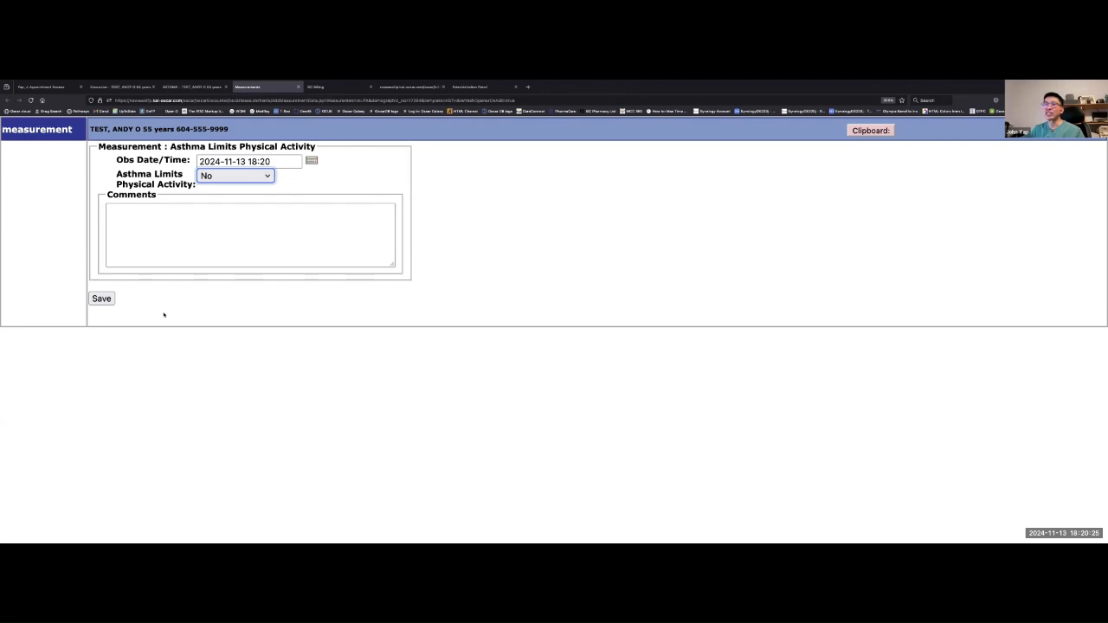
left_click(192, 87)
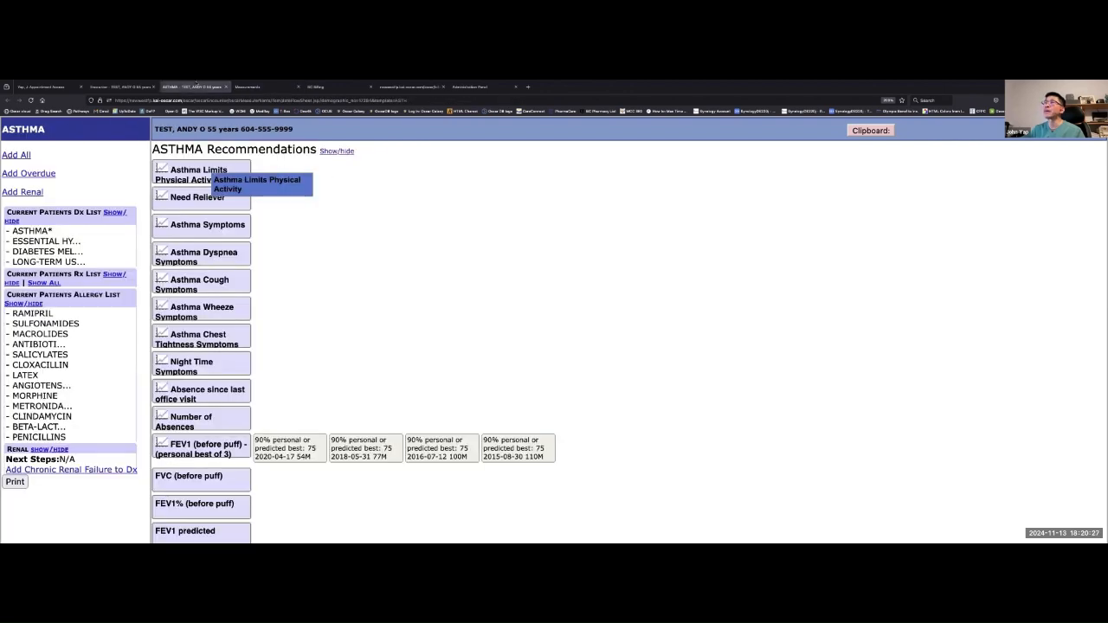
- Open CDM Indicators from the patient's encounter chart and look through its glycemic, cardiovascular, renal and other measurement sections
left_click(122, 87)
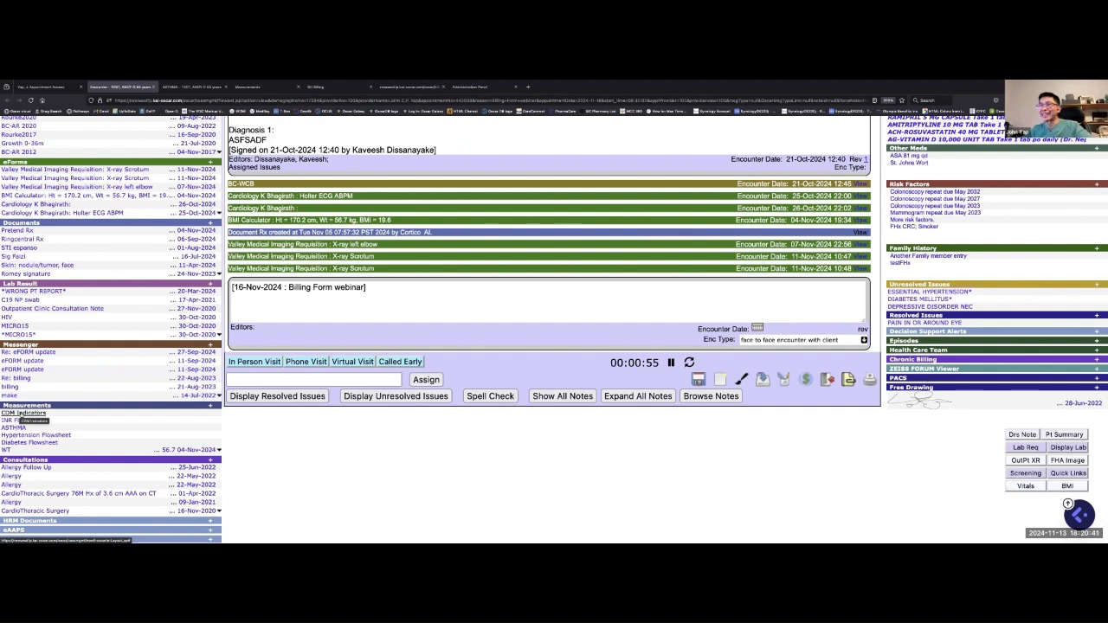
left_click(19, 416)
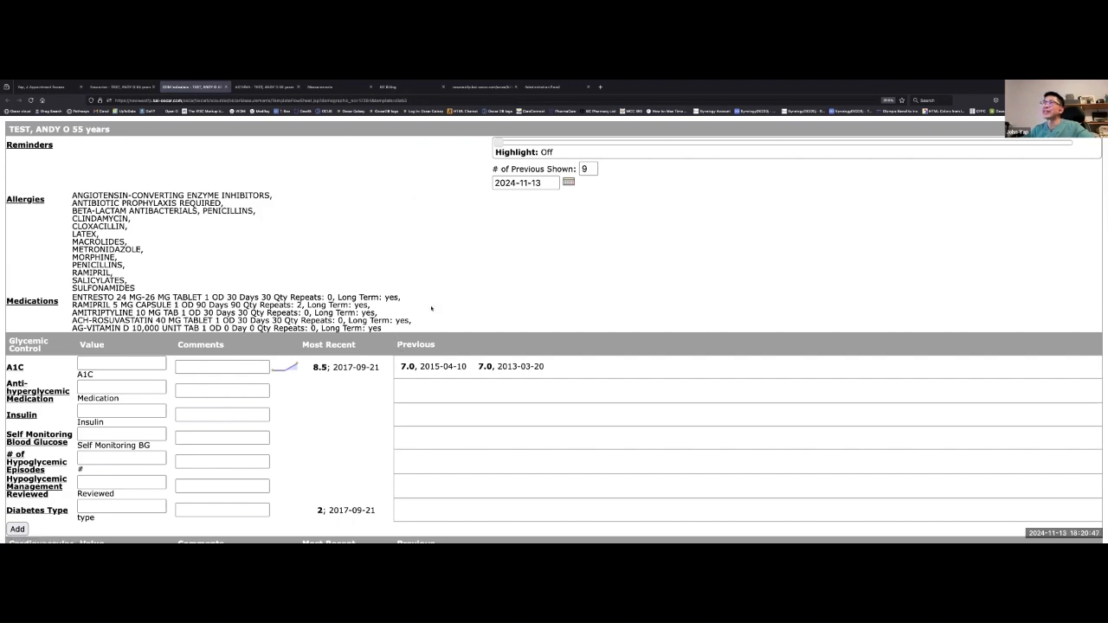
scroll(431, 307, "down", 1)
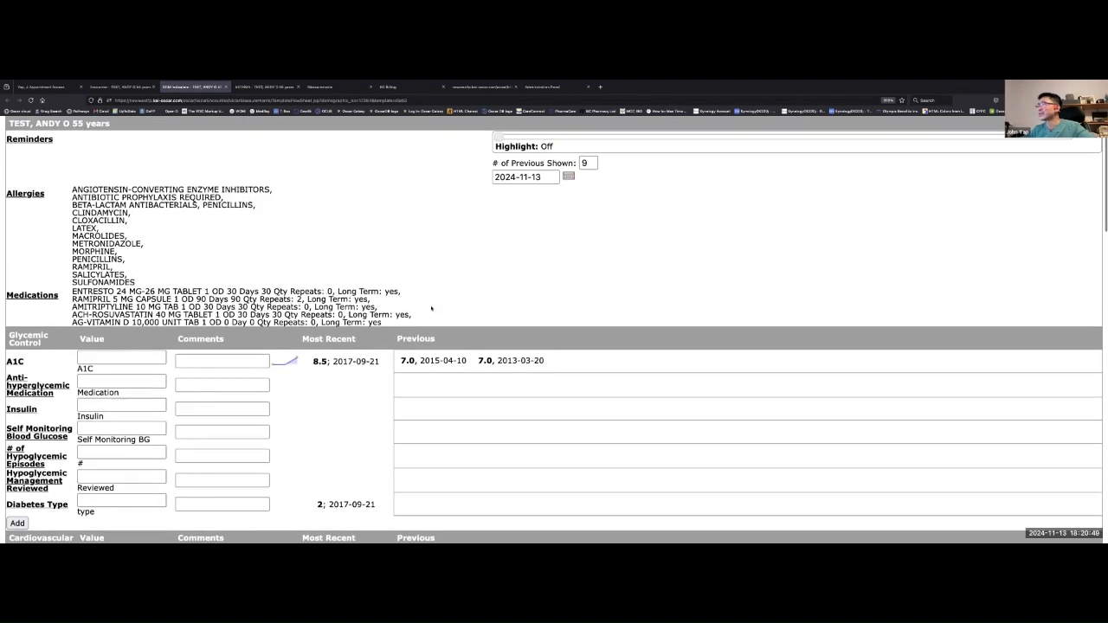
scroll(431, 308, "down", 4)
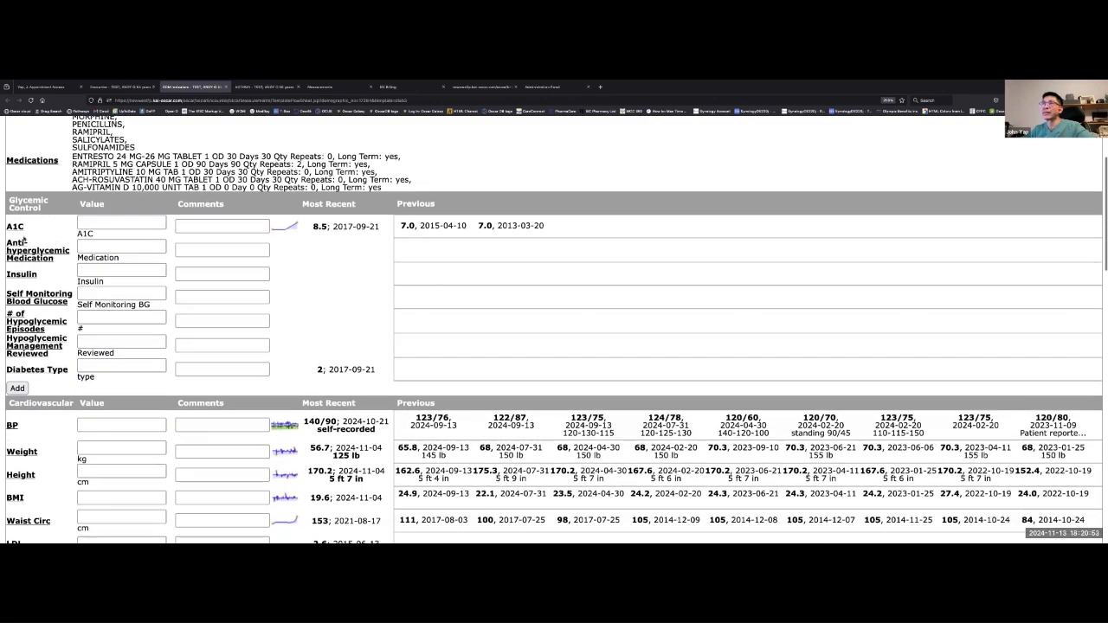
scroll(37, 301, "down", 10)
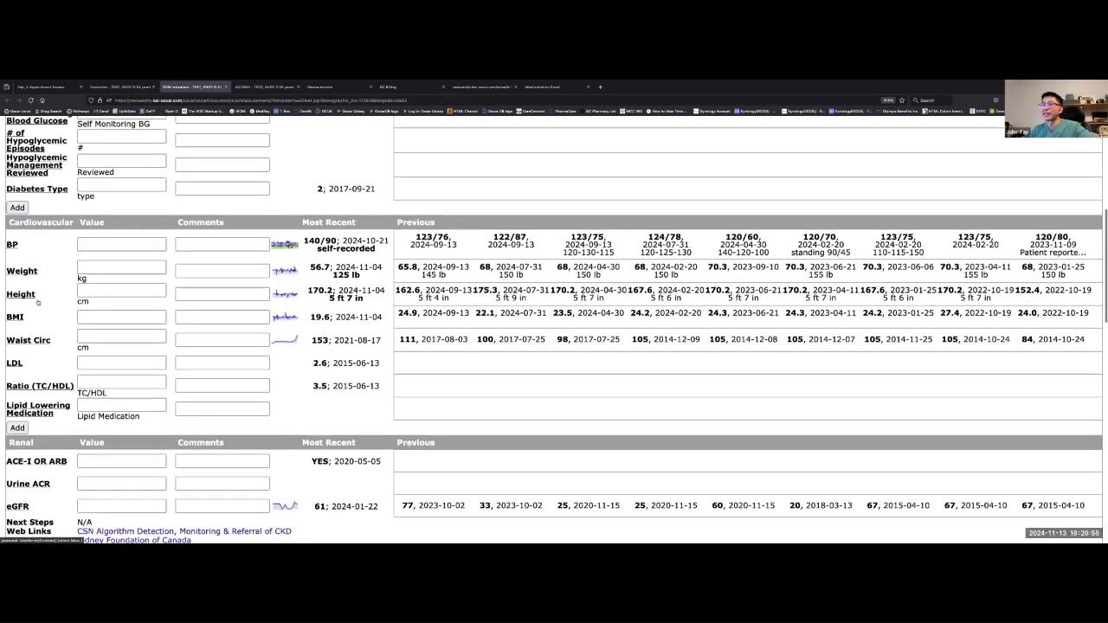
scroll(38, 301, "down", 2)
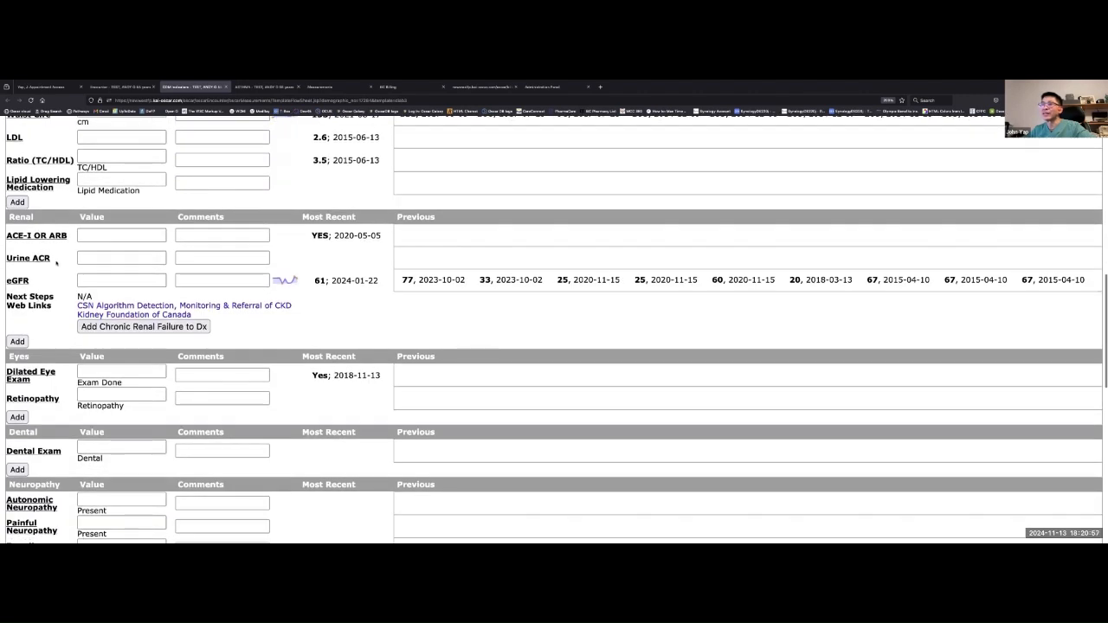
scroll(56, 263, "up", 18)
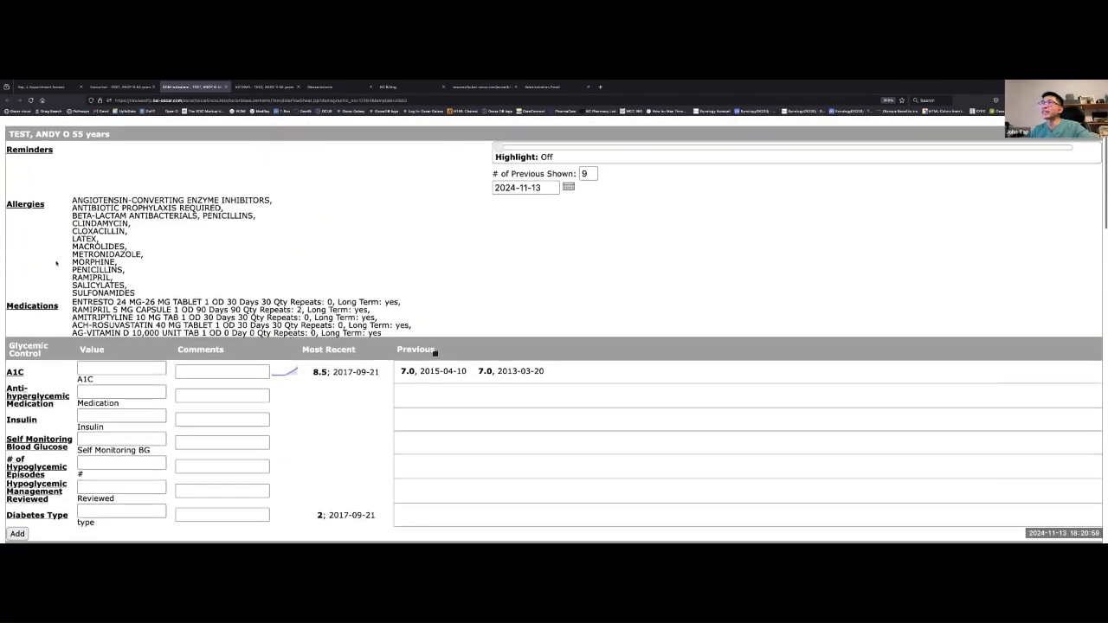
scroll(56, 263, "down", 1)
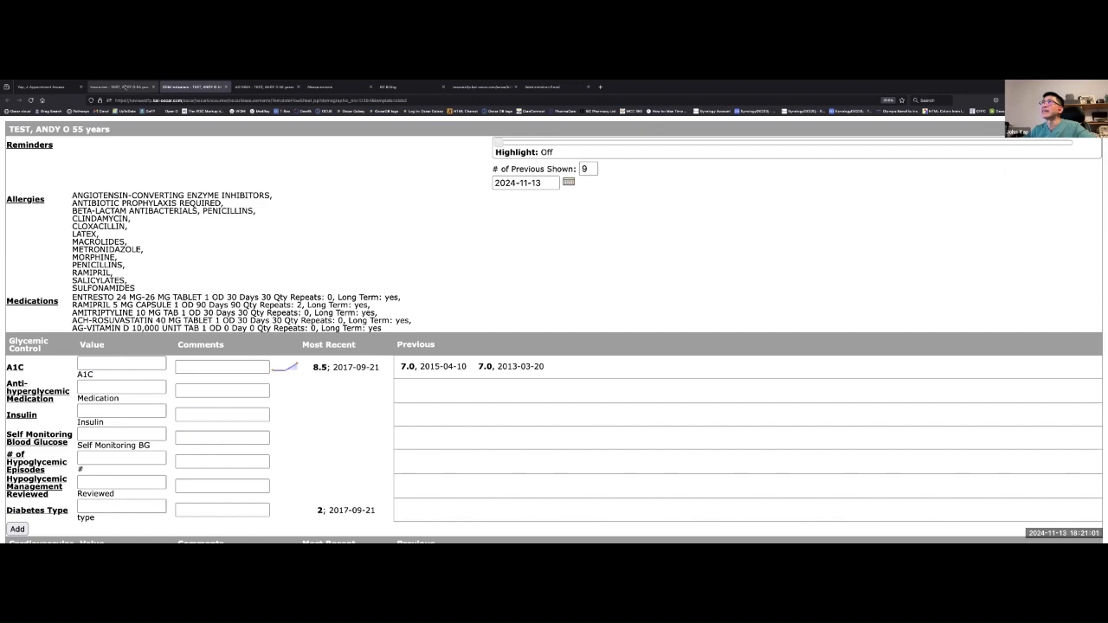
- Open the Diabetes Flowsheet from the chart, examine its measurements and the A1C reminder, and compare them with CDM Indicators
left_click(127, 86)
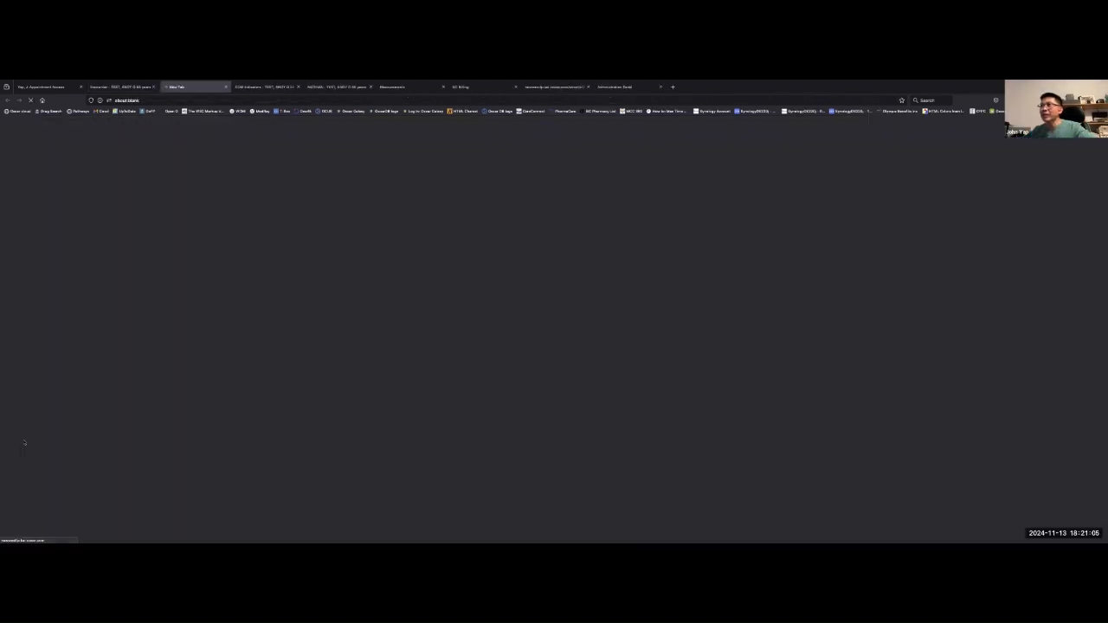
left_click(24, 443)
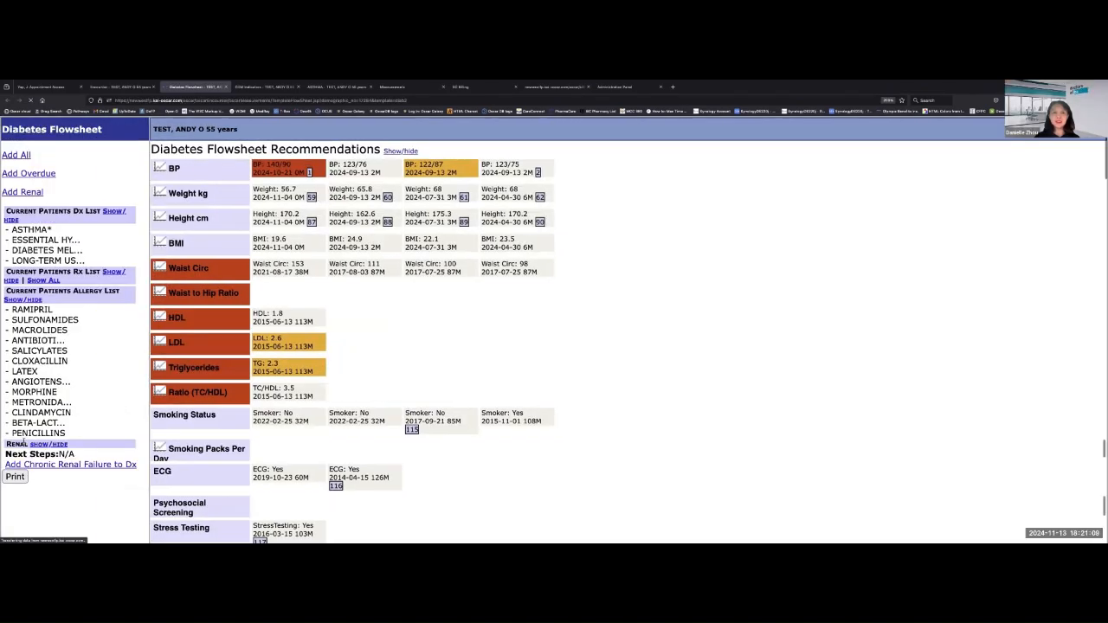
scroll(492, 381, "down", 2)
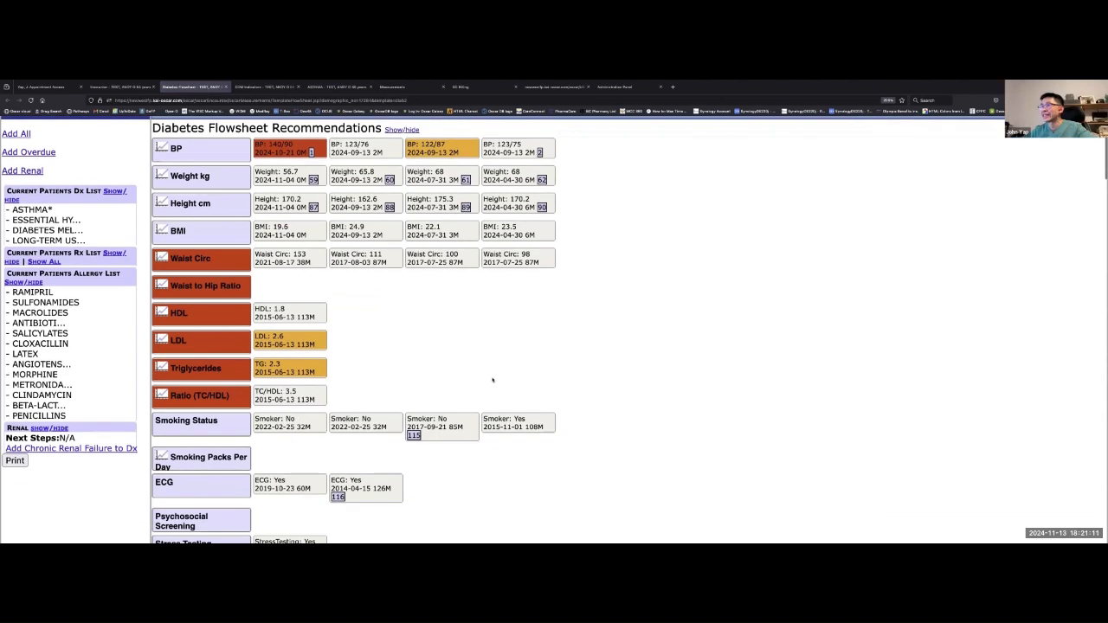
scroll(492, 381, "down", 6)
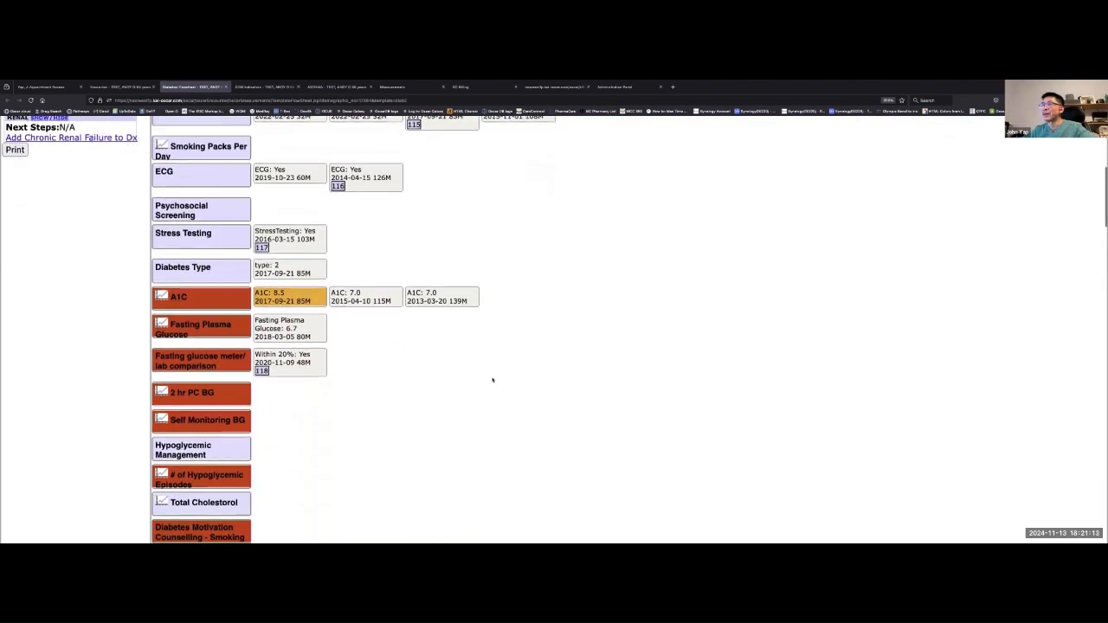
mouse_move(182, 286)
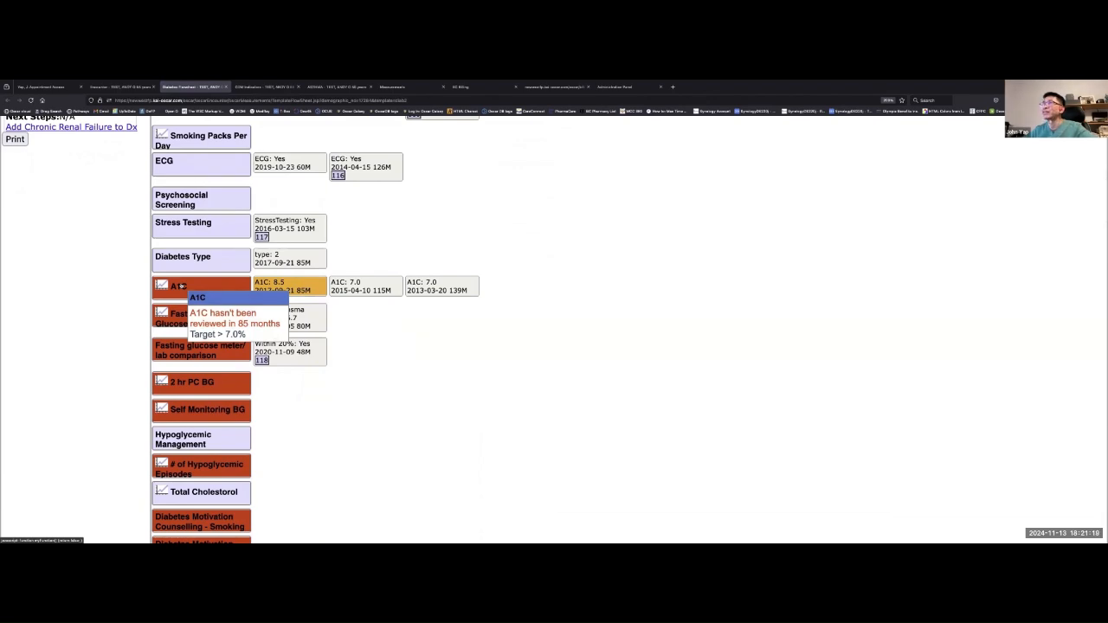
scroll(181, 285, "up", 4)
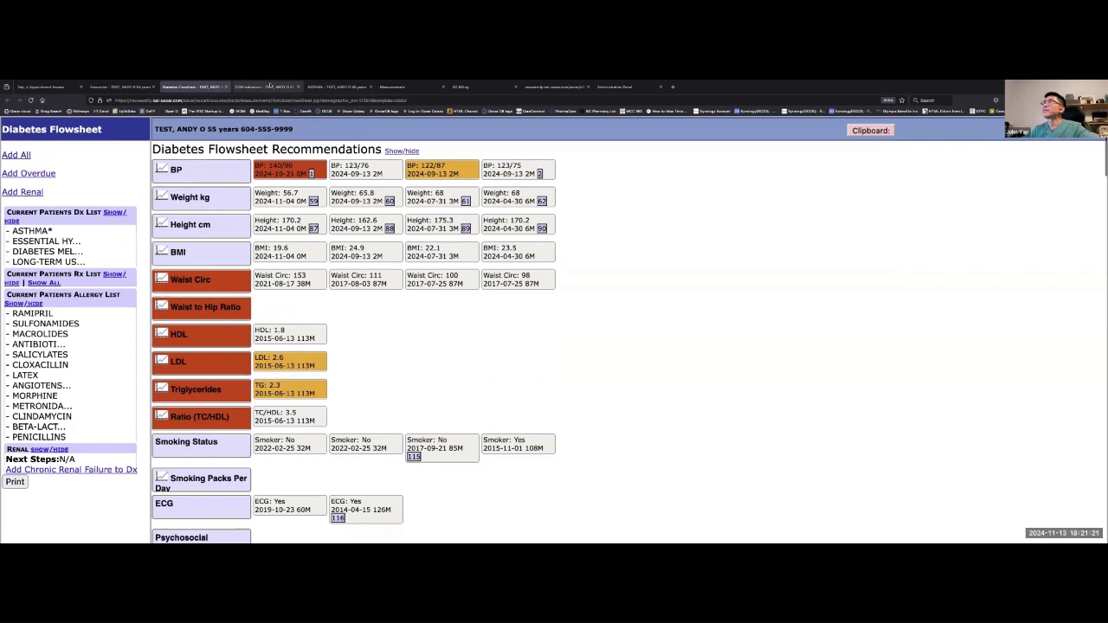
left_click(266, 86)
scroll(328, 261, "down", 1)
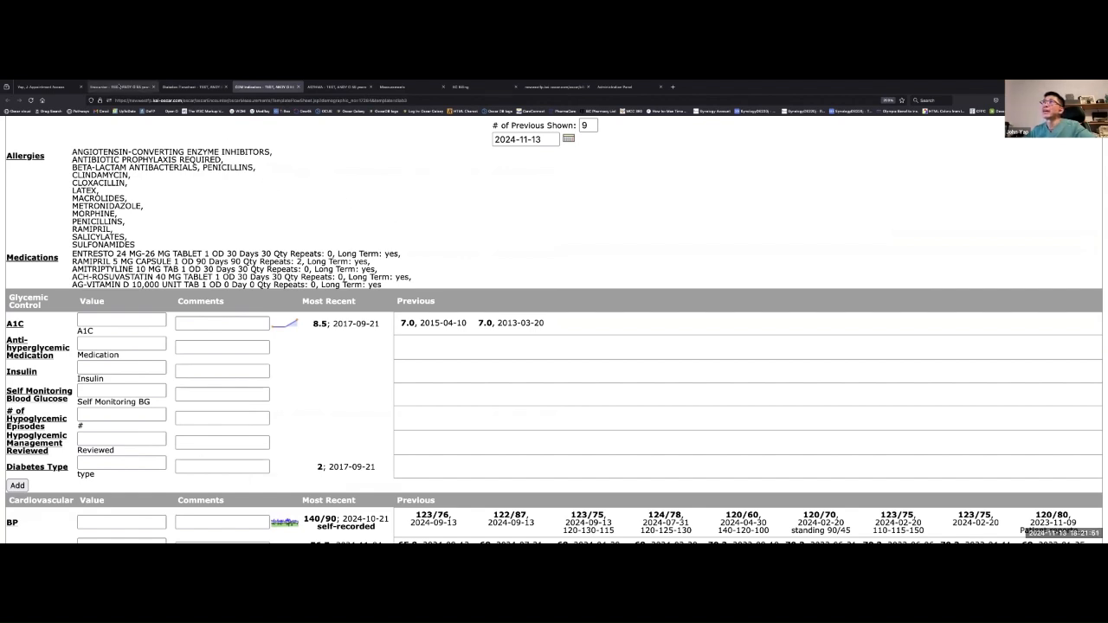
- Return to the encounter chart, search the eForms for "ccp" and open the full Complex Care Plan form
left_click(120, 87)
scroll(132, 167, "up", 3)
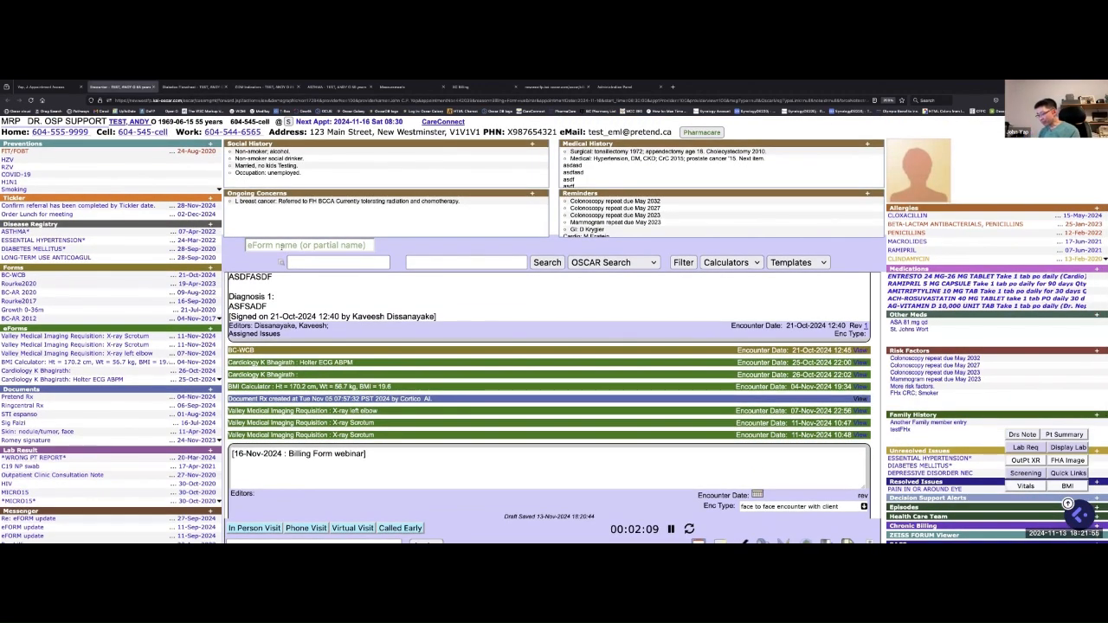
type("c")
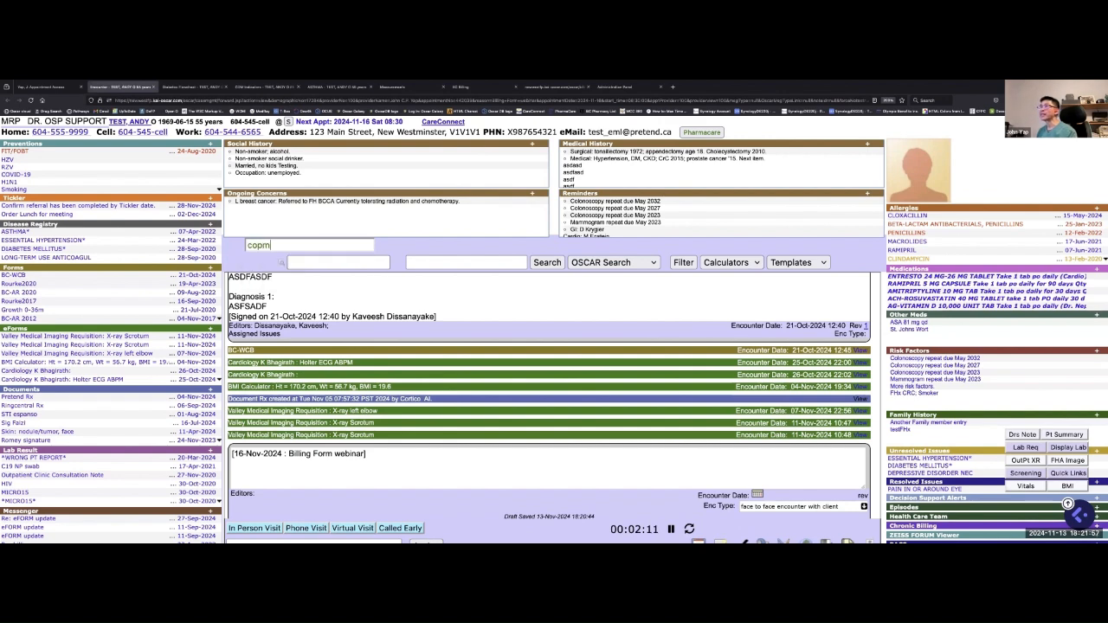
type("c")
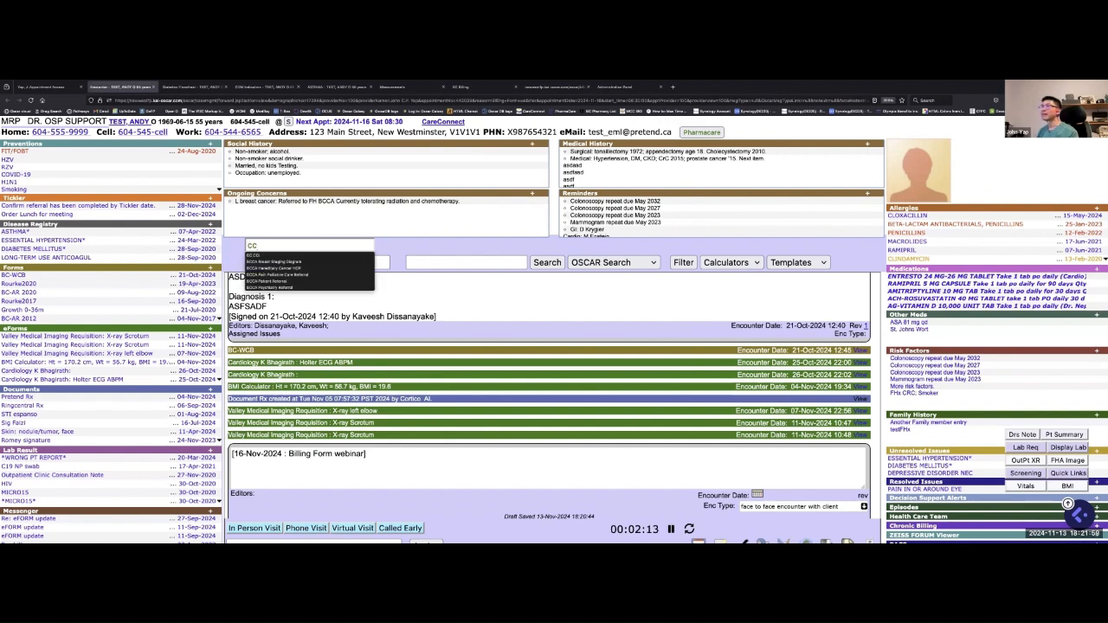
type("[")
key("BackSpace")
type("p")
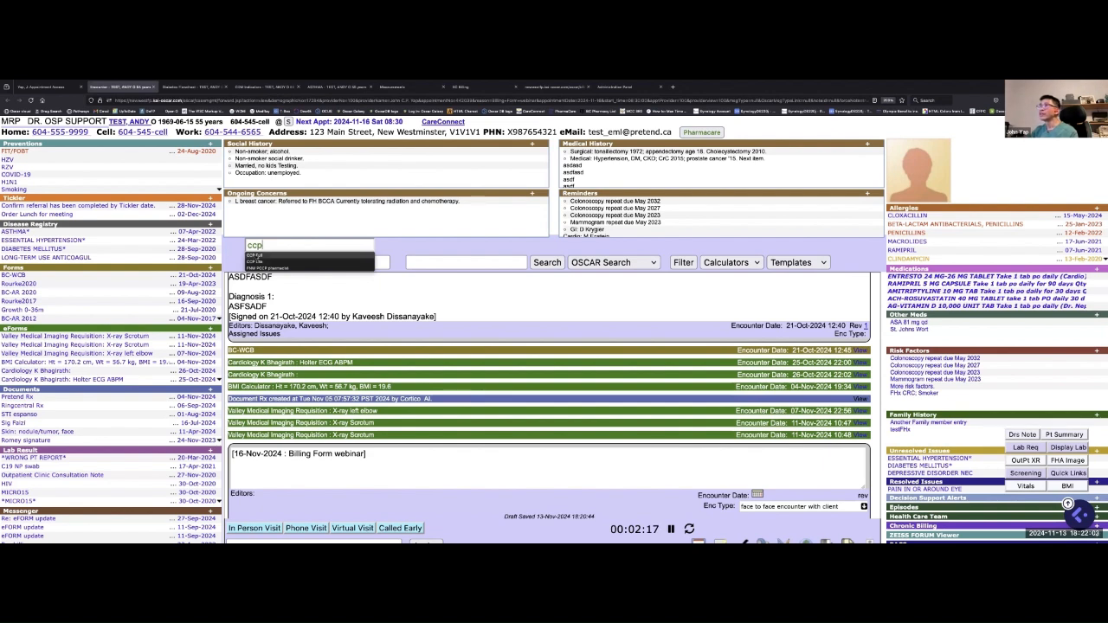
left_click(255, 256)
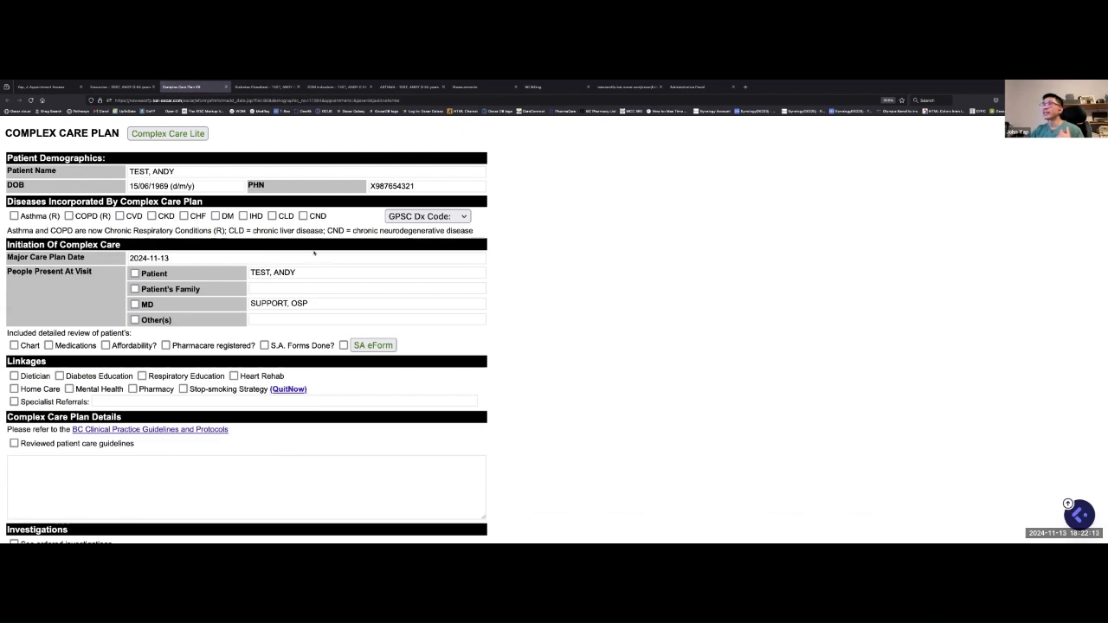
- Look over the Complex Care Plan form and mark Asthma (R) among the diseases incorporated by the plan
scroll(314, 253, "down", 10)
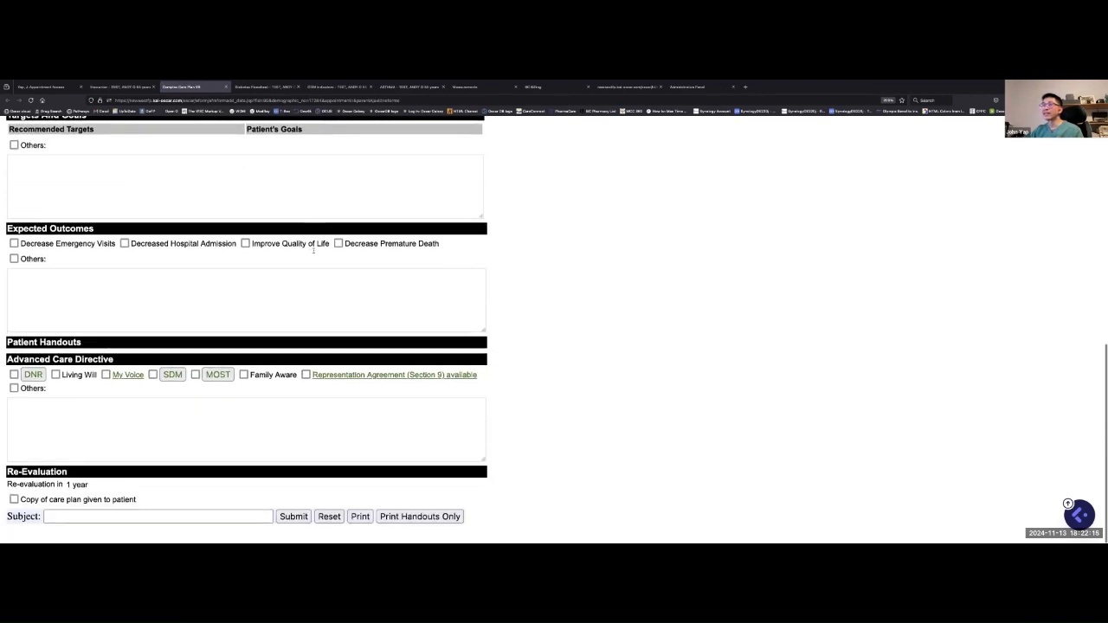
scroll(311, 251, "up", 5)
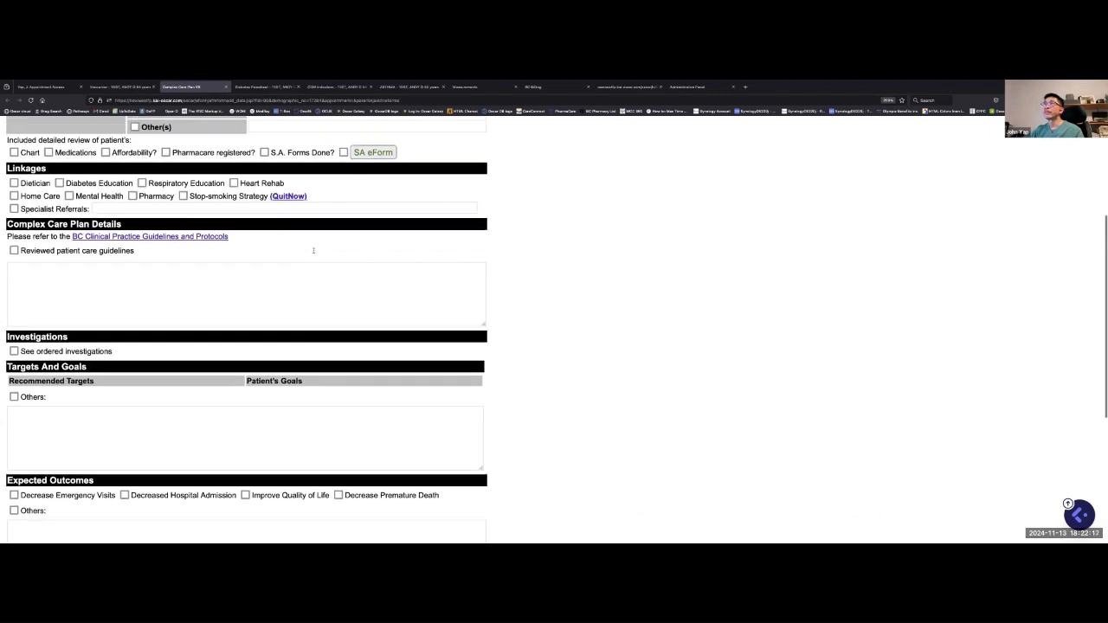
scroll(314, 250, "up", 1)
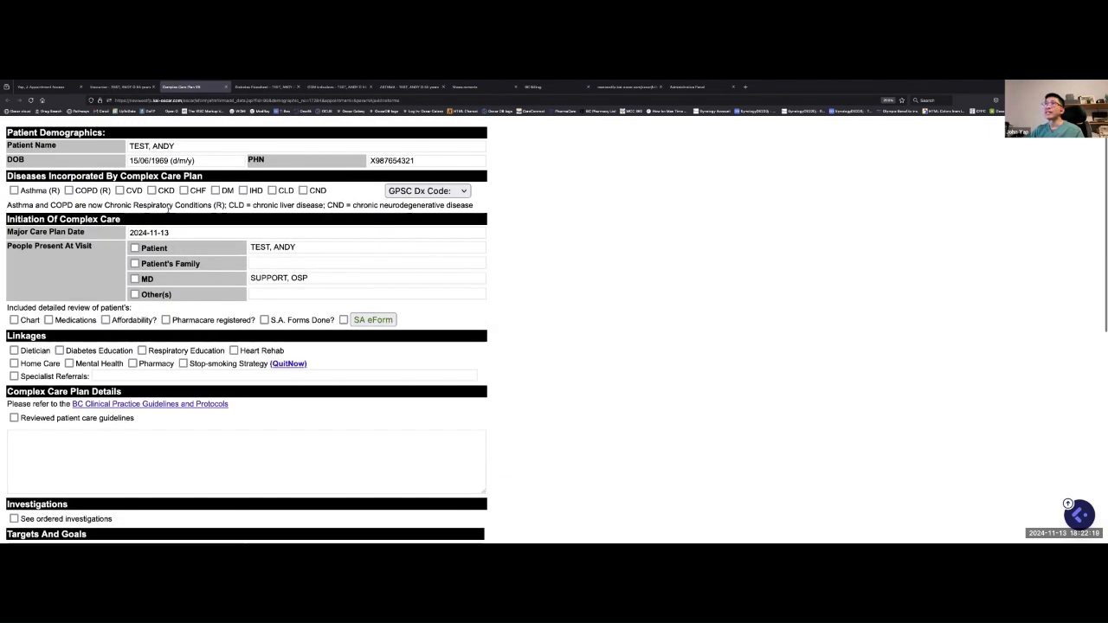
left_click(13, 191)
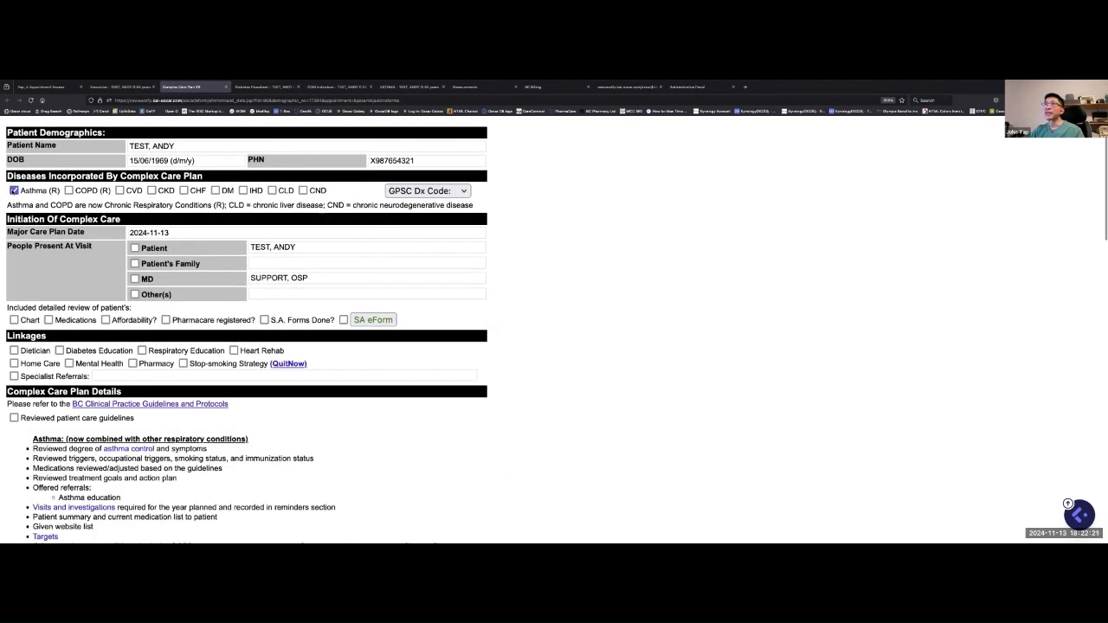
- Review the asthma entries in the Complex Care Plan Details and the recommended items in Targets and Goals
scroll(281, 319, "down", 5)
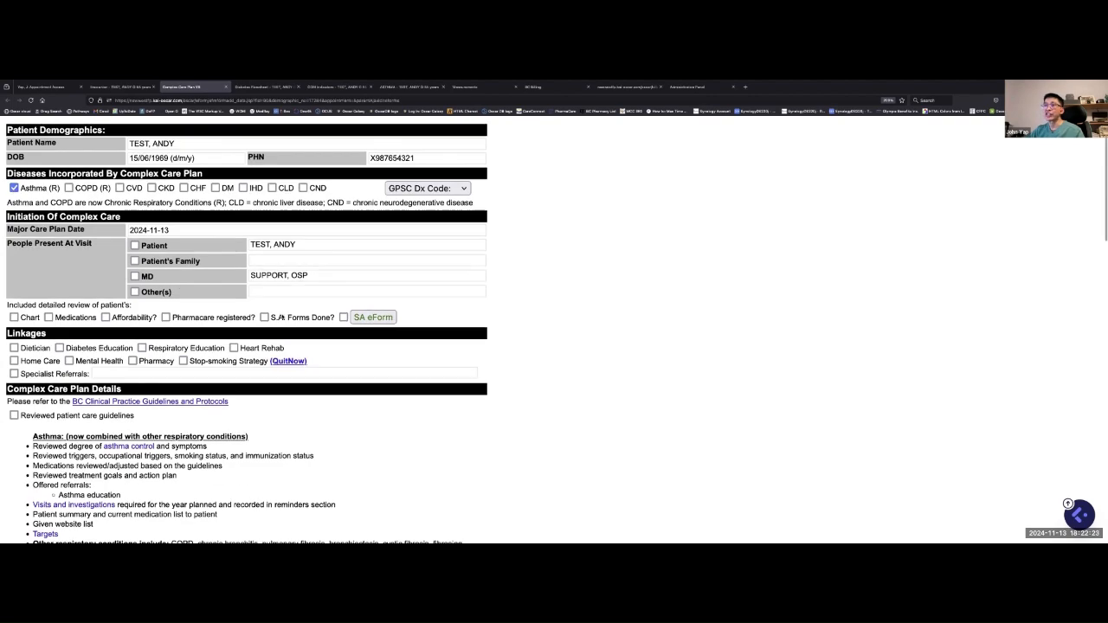
scroll(281, 316, "down", 5)
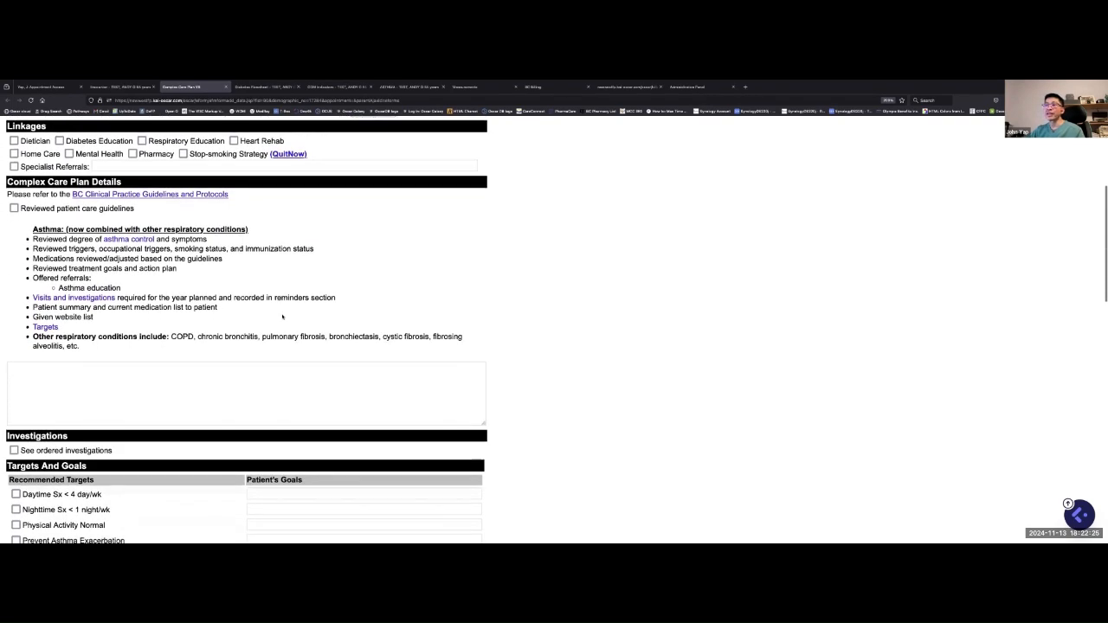
scroll(282, 316, "down", 2)
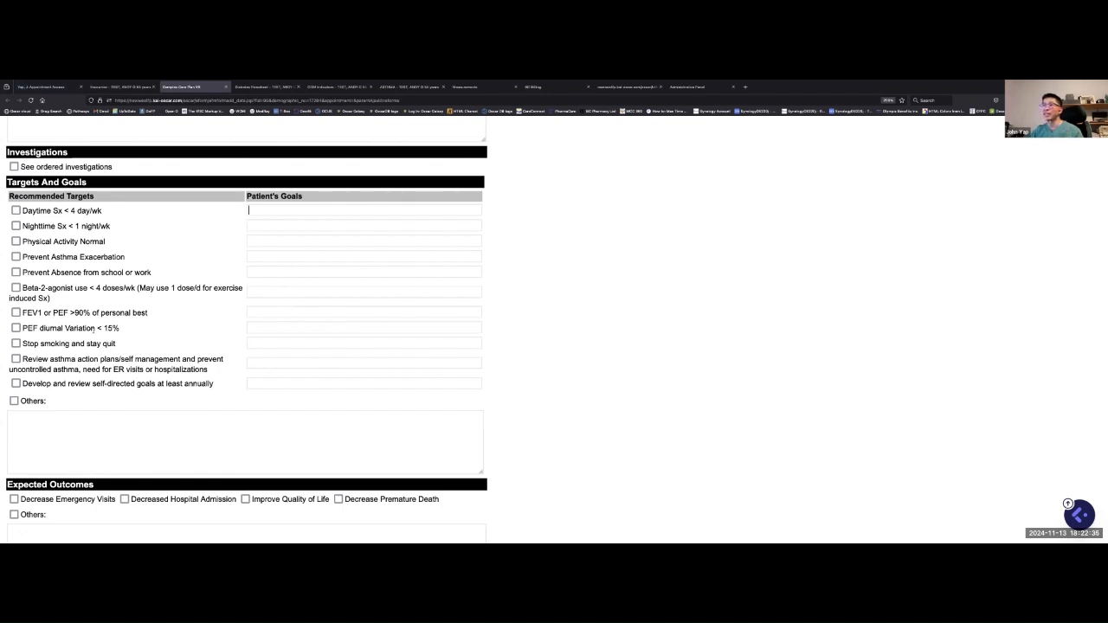
scroll(94, 330, "down", 1)
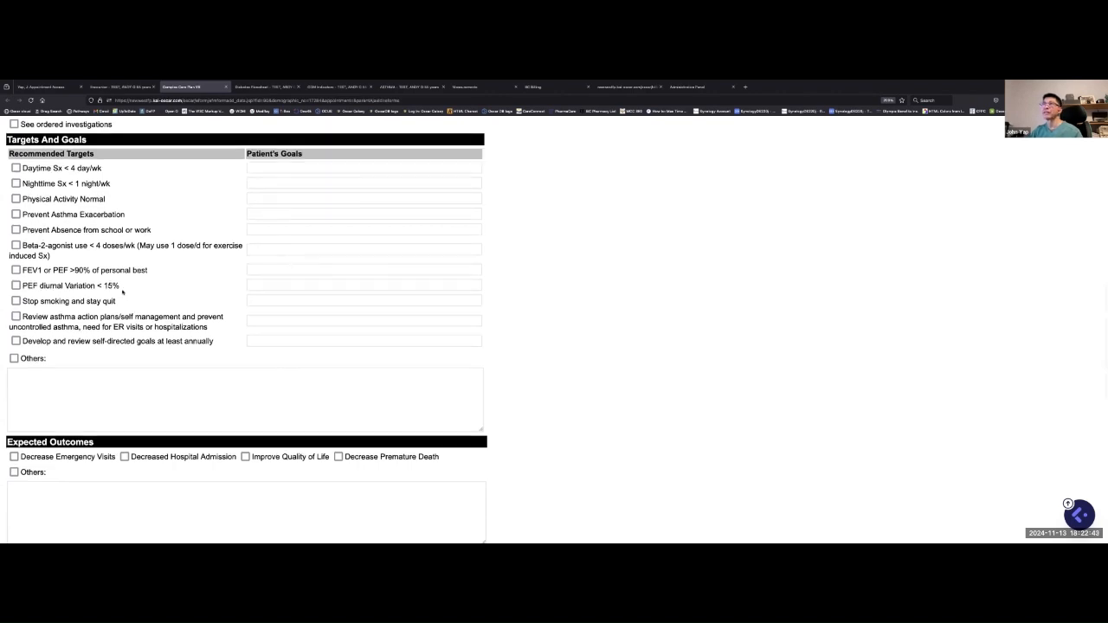
scroll(122, 292, "up", 10)
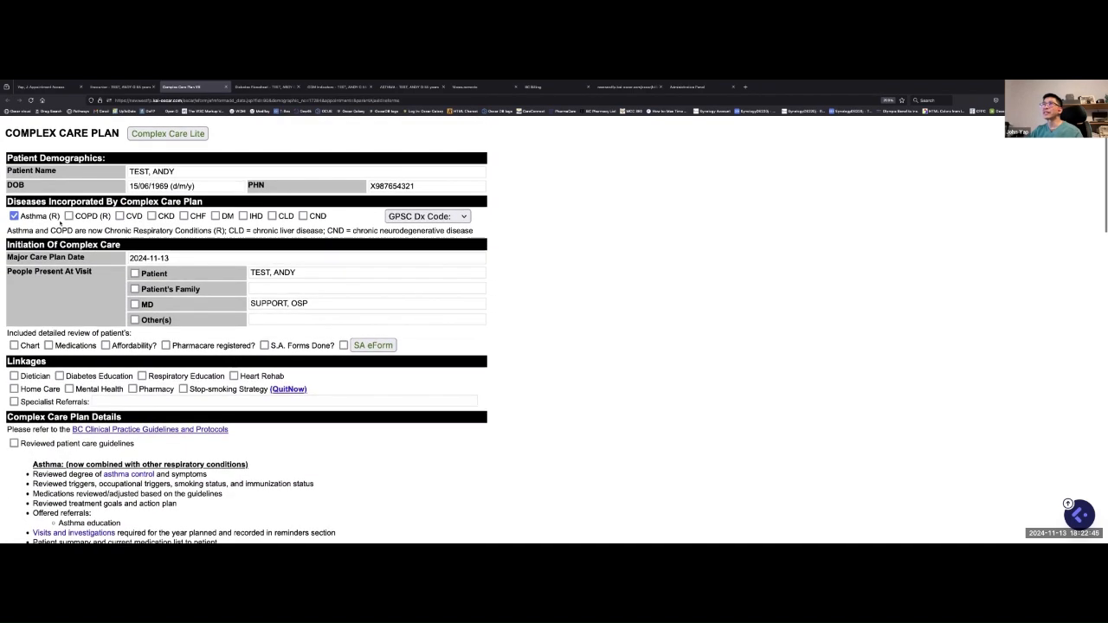
- Add CVD and CKD to the diseases incorporated by the plan and review their care details, recommended targets and patient handouts
left_click(120, 215)
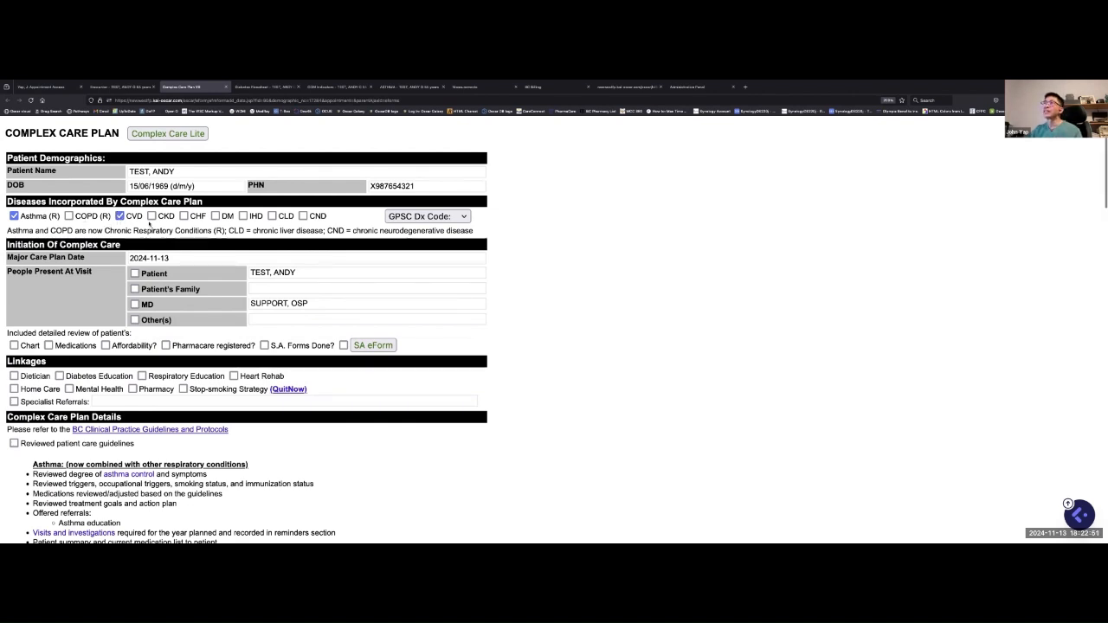
left_click(152, 215)
scroll(132, 258, "down", 10)
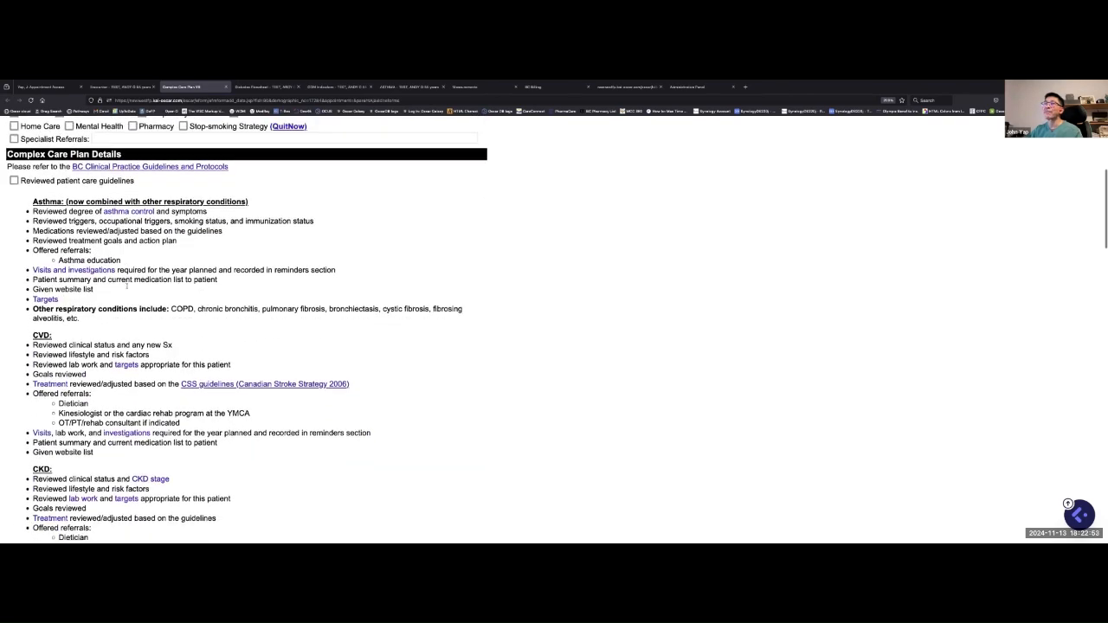
scroll(128, 288, "down", 1)
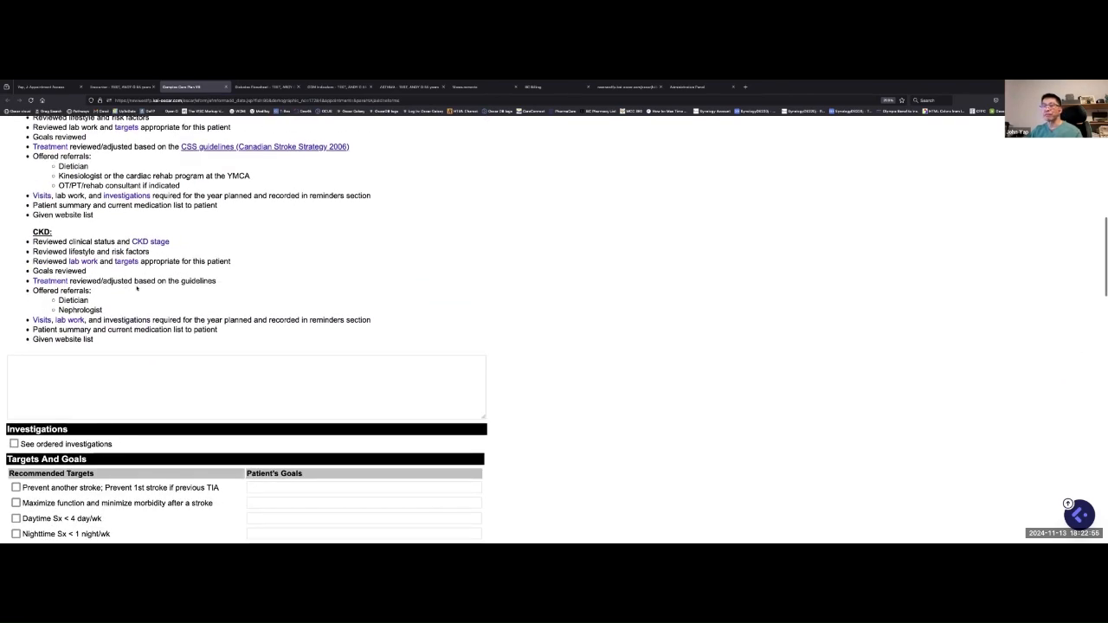
scroll(239, 273, "up", 3)
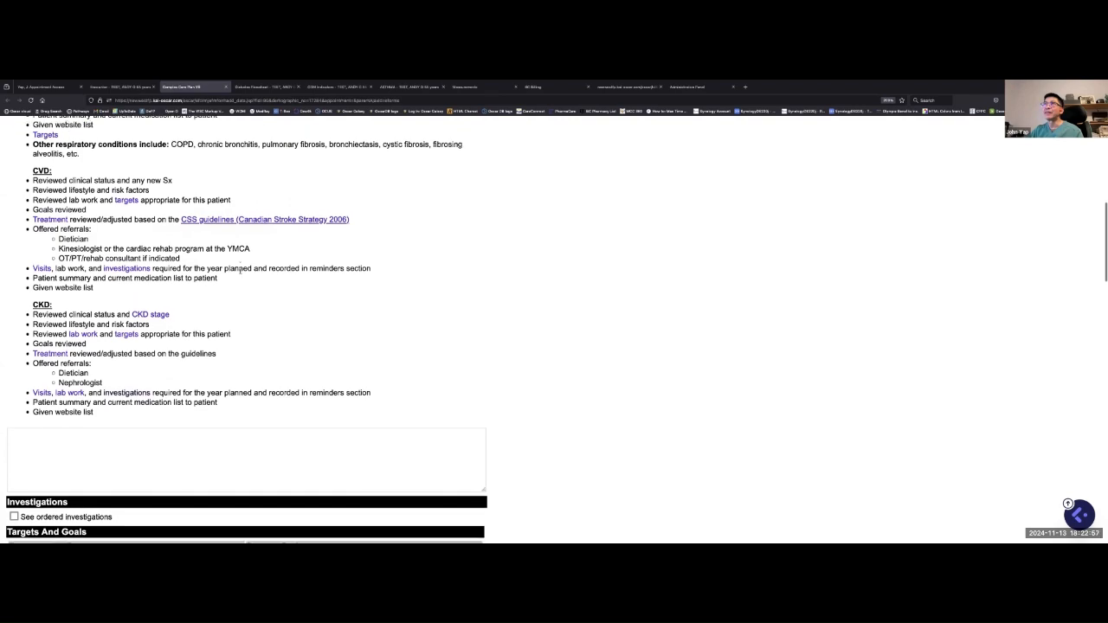
scroll(239, 272, "down", 14)
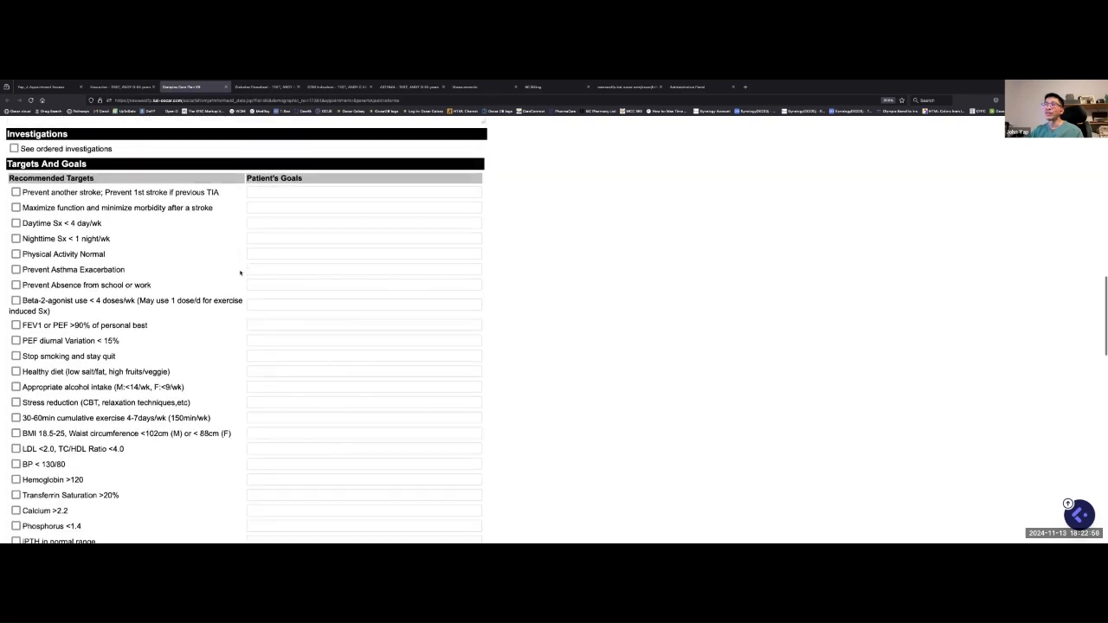
scroll(239, 272, "down", 13)
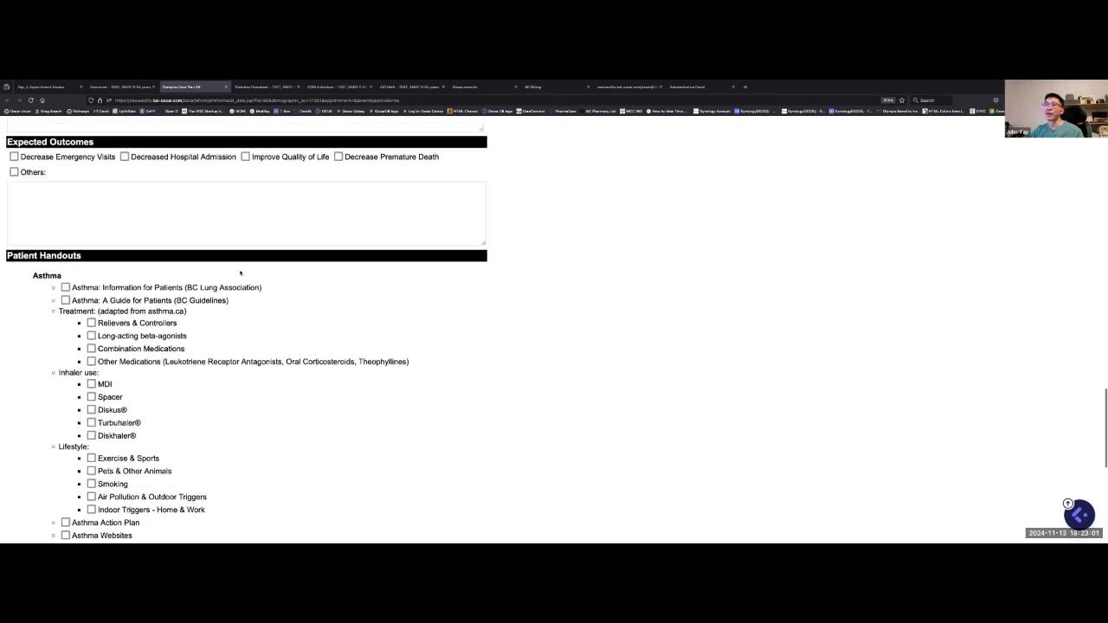
scroll(240, 273, "down", 2)
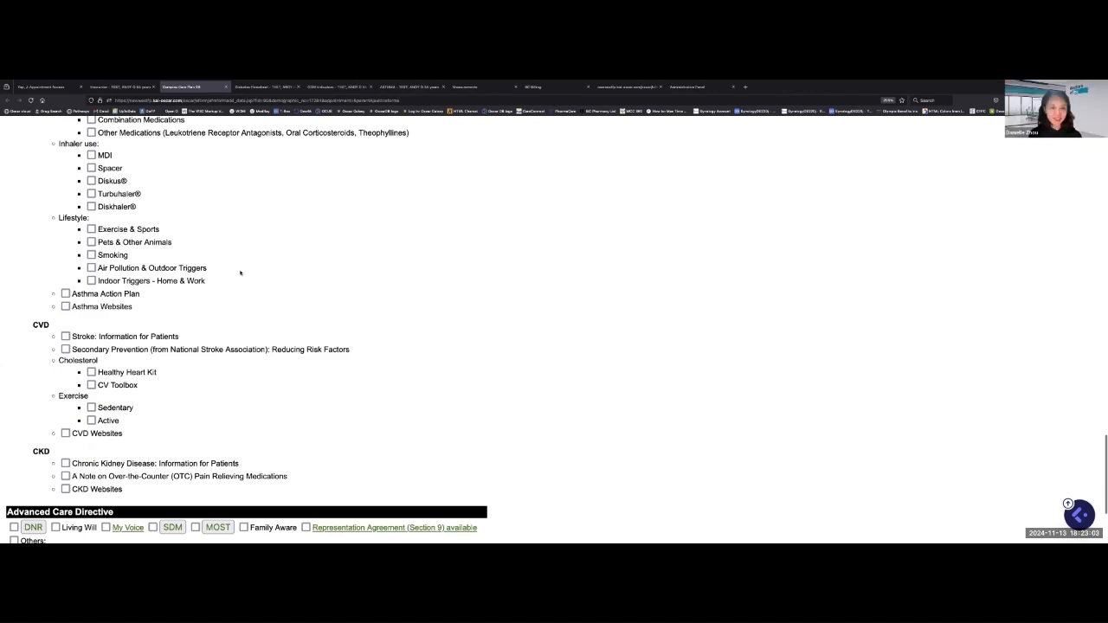
scroll(240, 273, "up", 20)
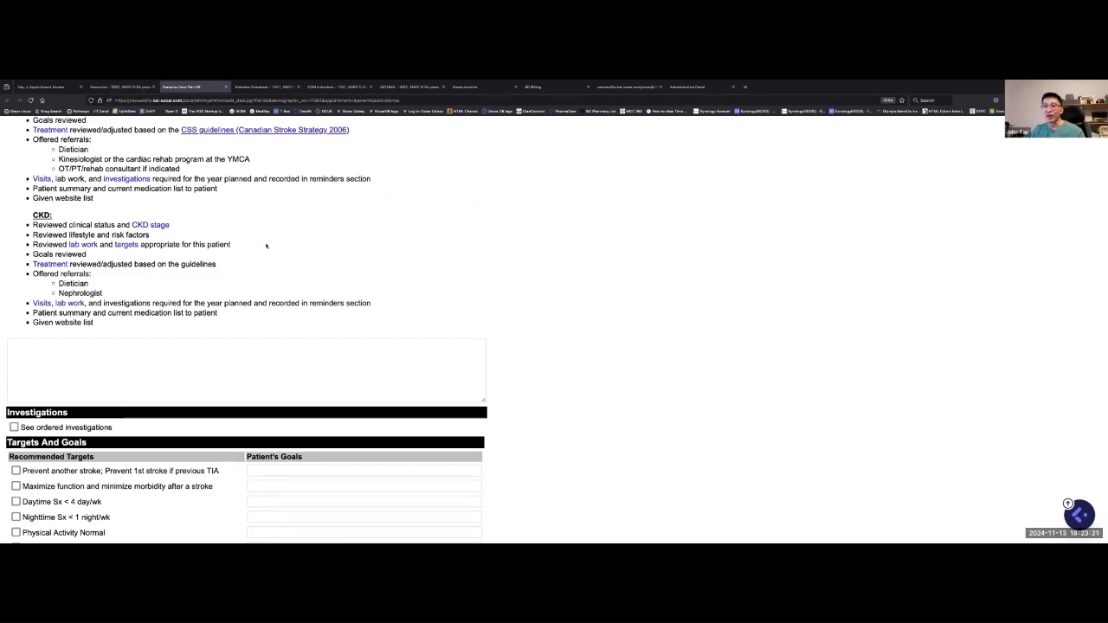
scroll(266, 246, "up", 10)
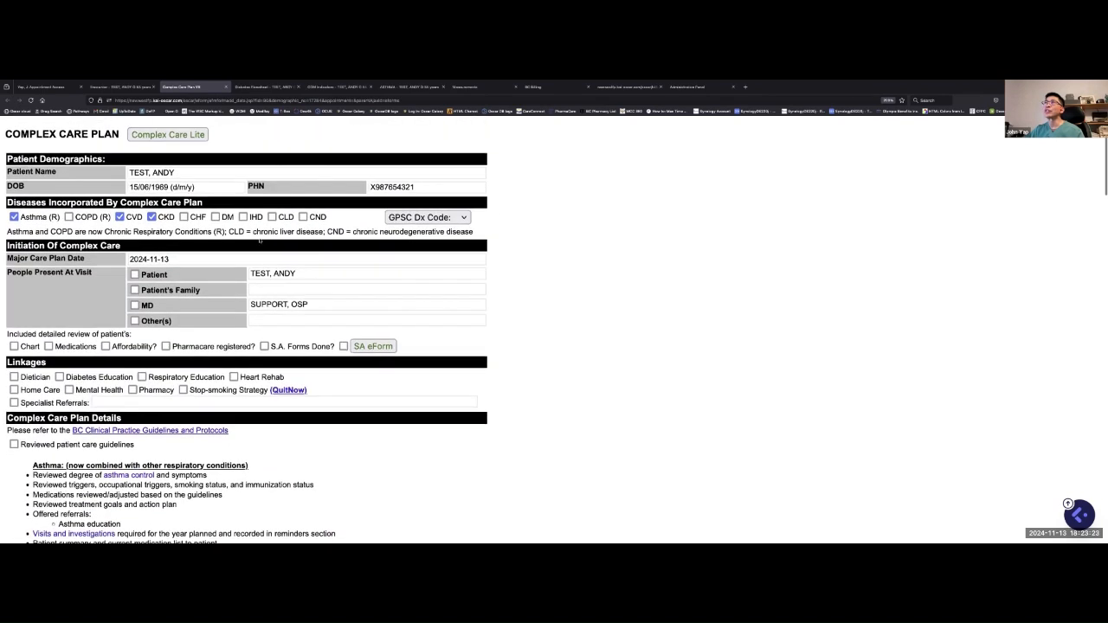
- Open the Complex Care Plan Lite form and examine its start and end times, diagnoses, preventions, current problems, medications and allergies
left_click(166, 135)
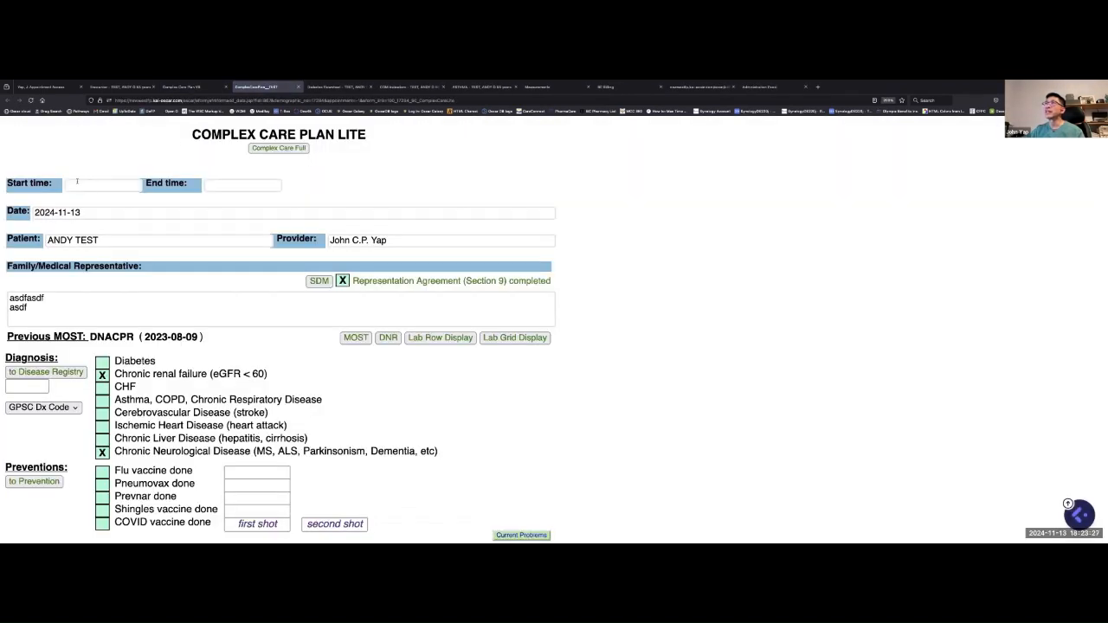
left_click(80, 187)
left_click(219, 184)
scroll(124, 246, "down", 3)
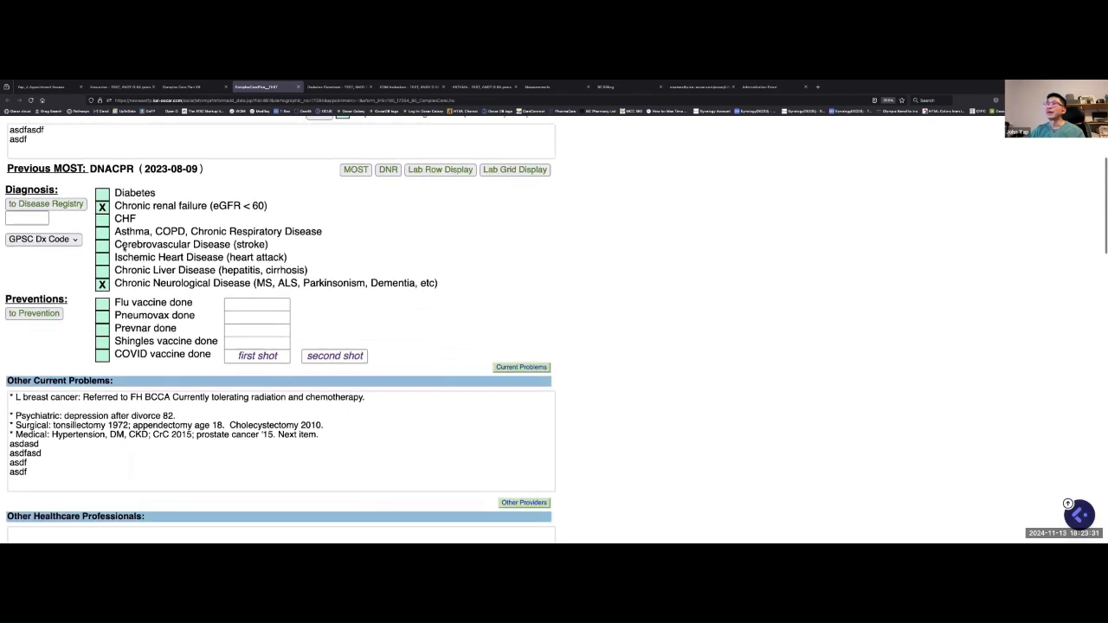
scroll(124, 247, "down", 3)
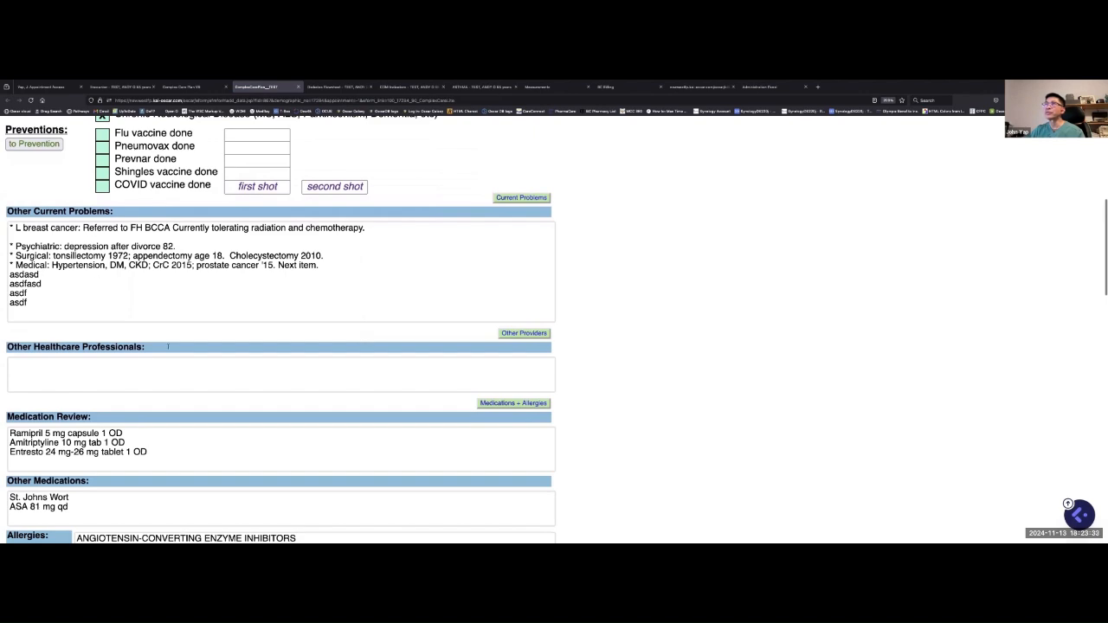
scroll(168, 346, "down", 9)
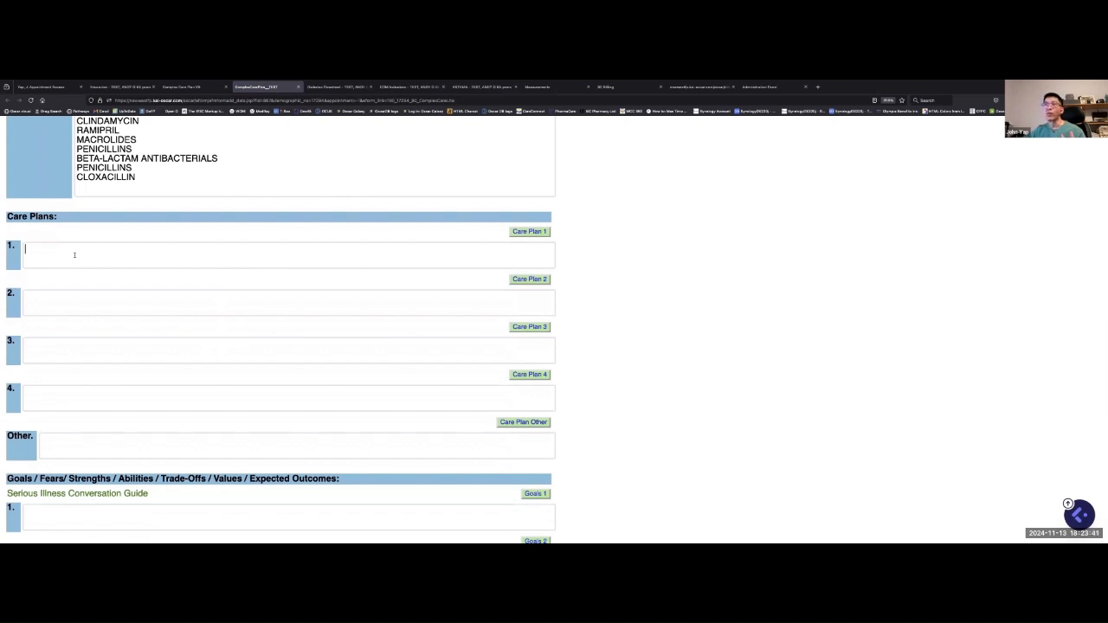
- Examine the Lite form's Care Plans, Goals and Comments sections and its instructions for submitting and copying to the encounter
left_click(75, 254)
scroll(90, 271, "down", 6)
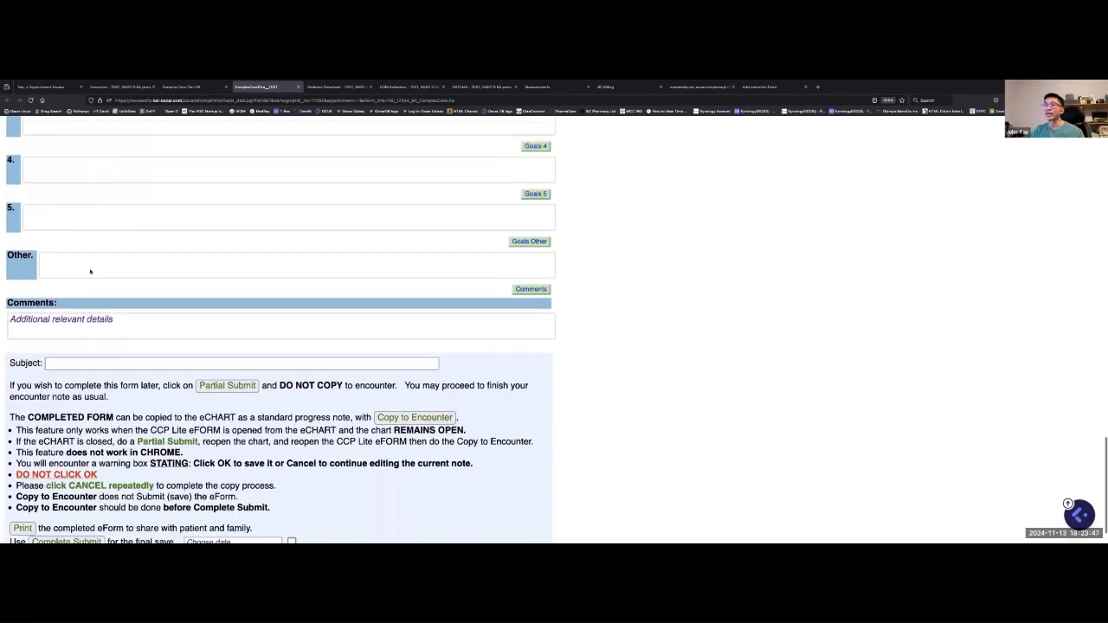
scroll(90, 272, "down", 1)
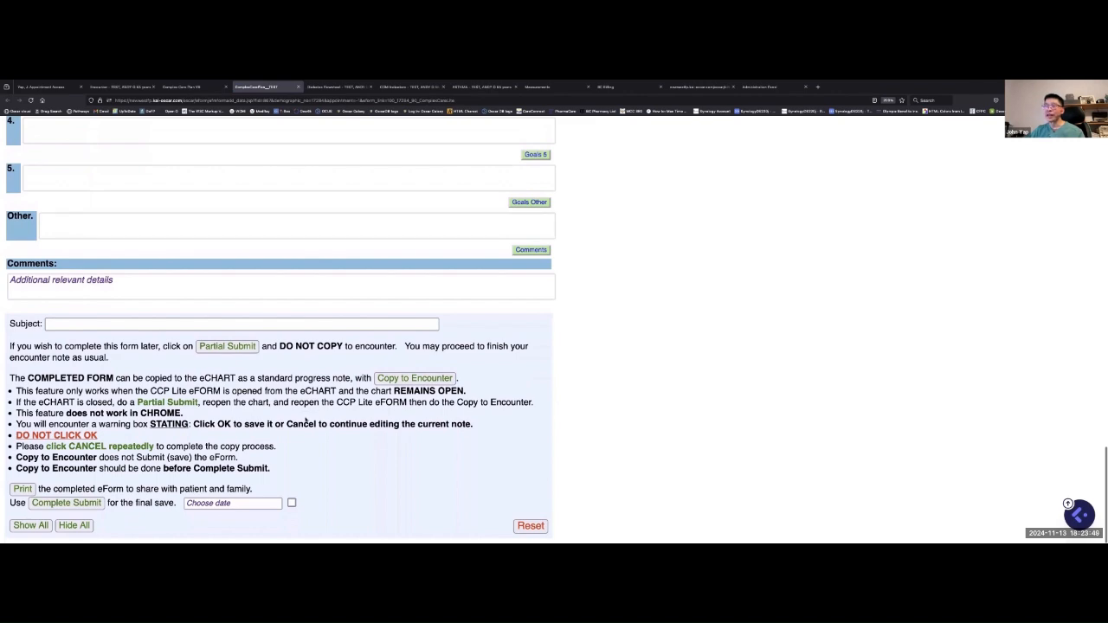
scroll(306, 421, "up", 3)
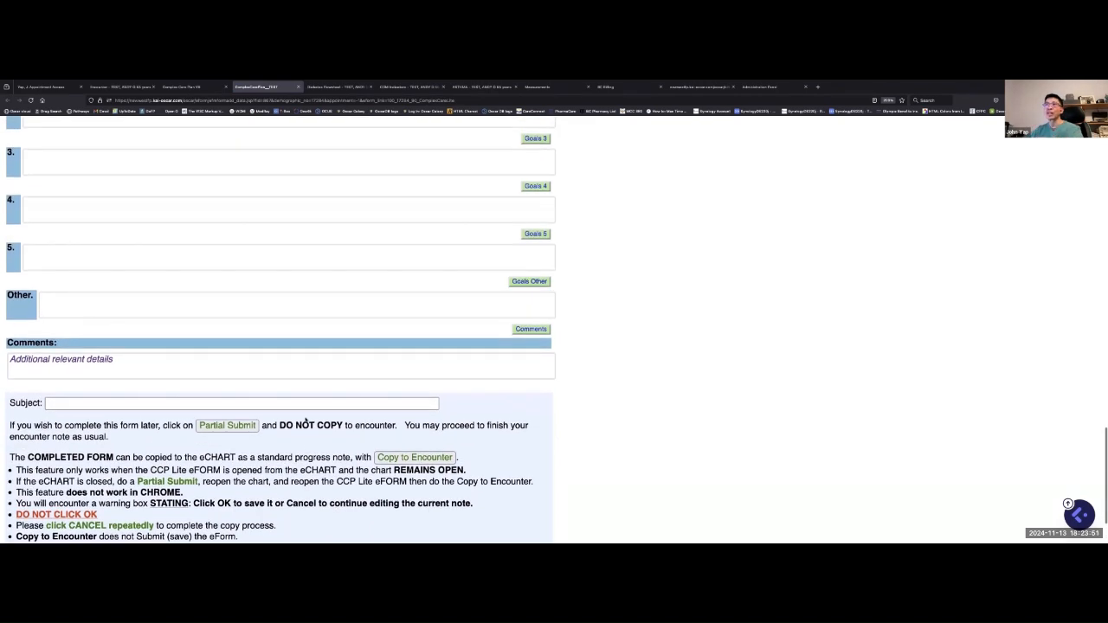
scroll(305, 417, "up", 1)
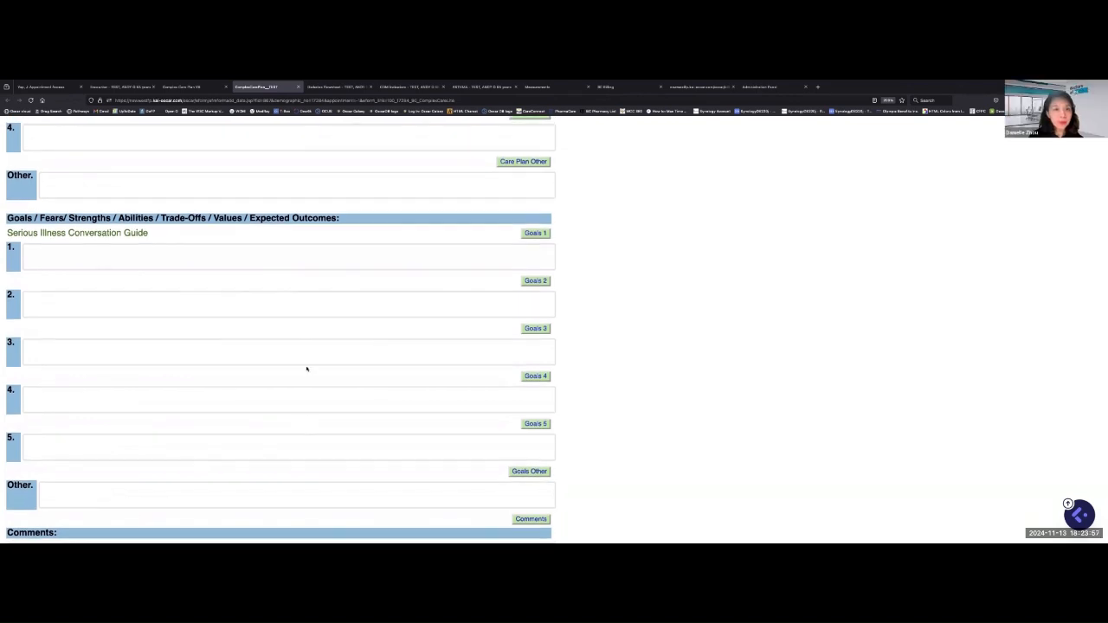
scroll(307, 369, "up", 1)
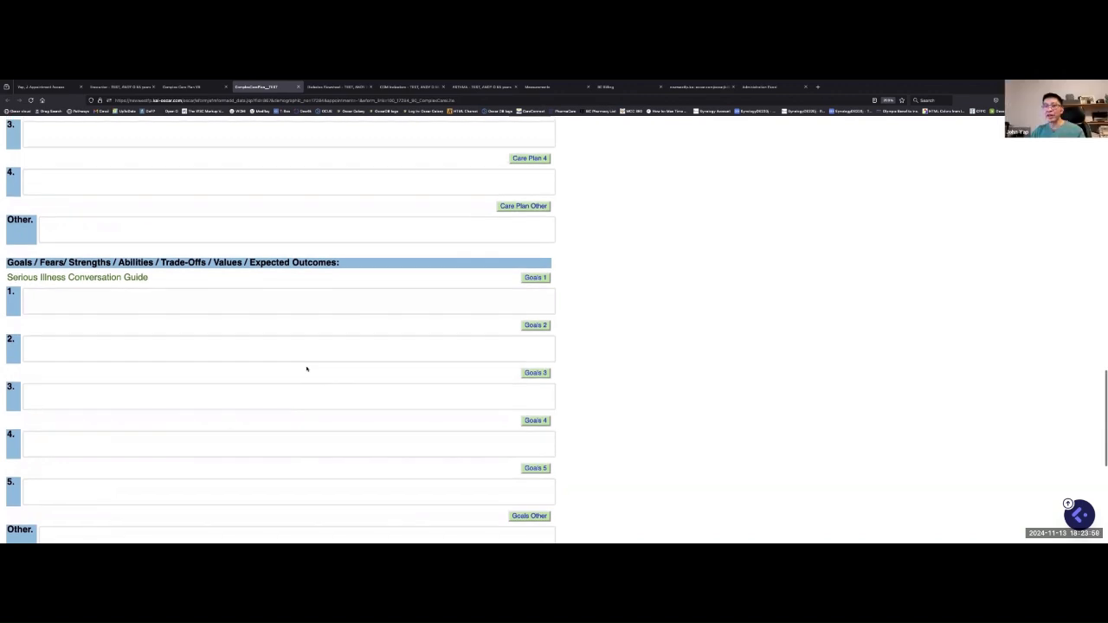
scroll(306, 369, "up", 2)
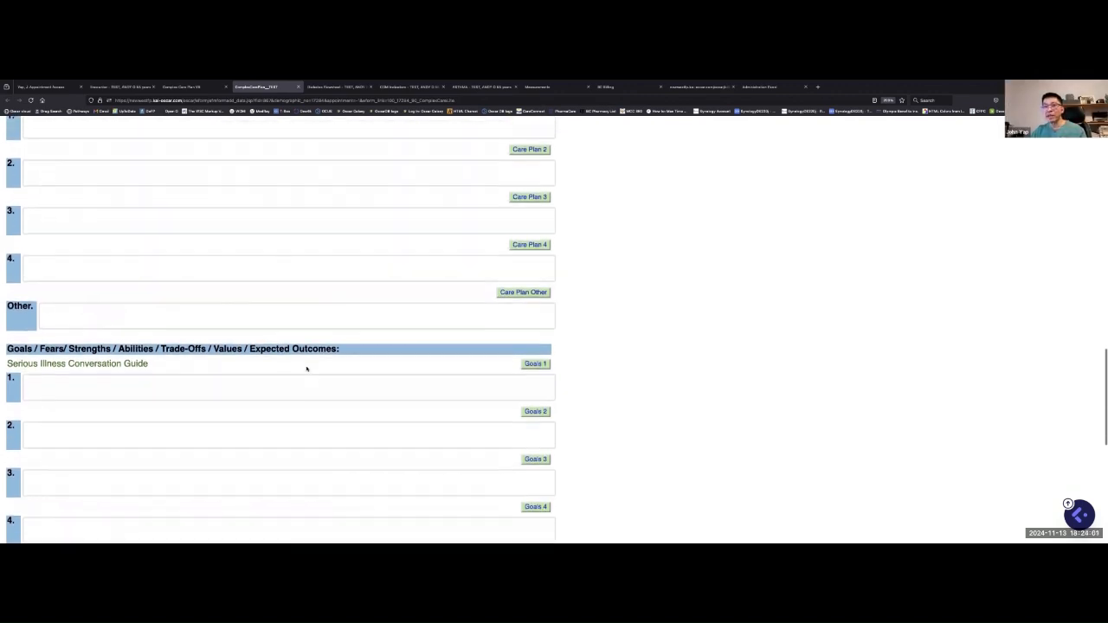
scroll(307, 369, "up", 4)
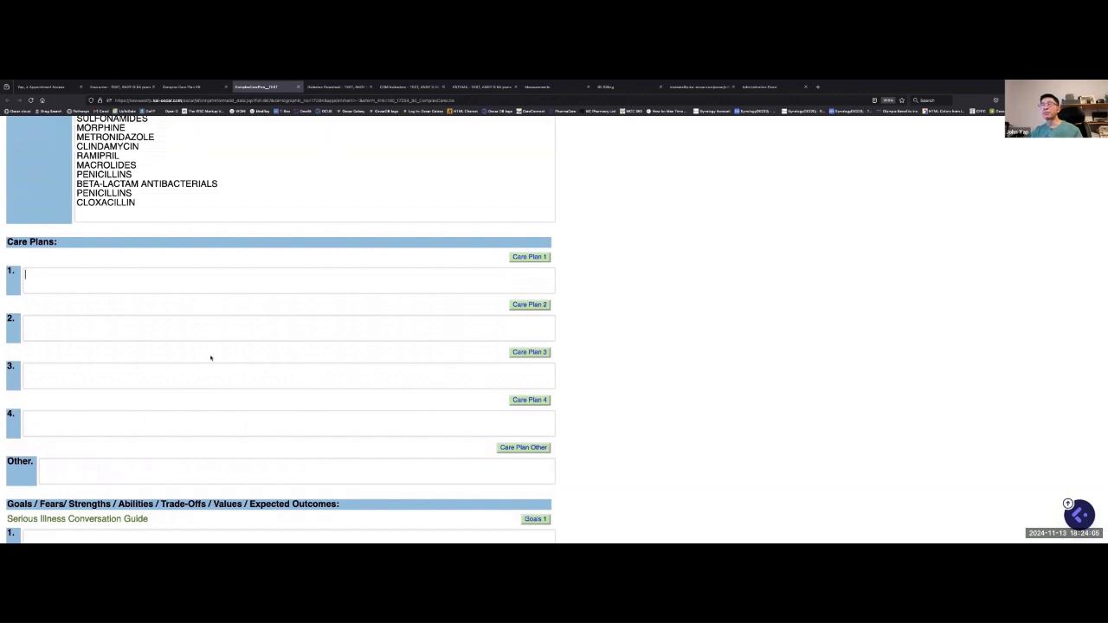
scroll(222, 304, "up", 8)
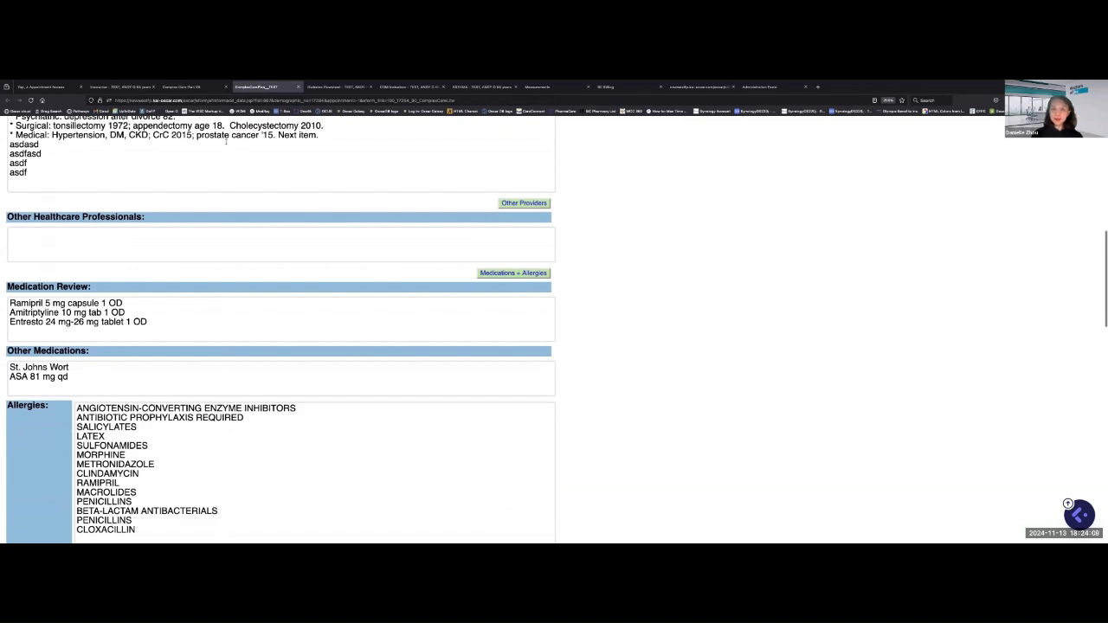
- Return to the encounter chart, search the eForms for "DIAB", view the Diabetes Tool and close it
left_click(122, 86)
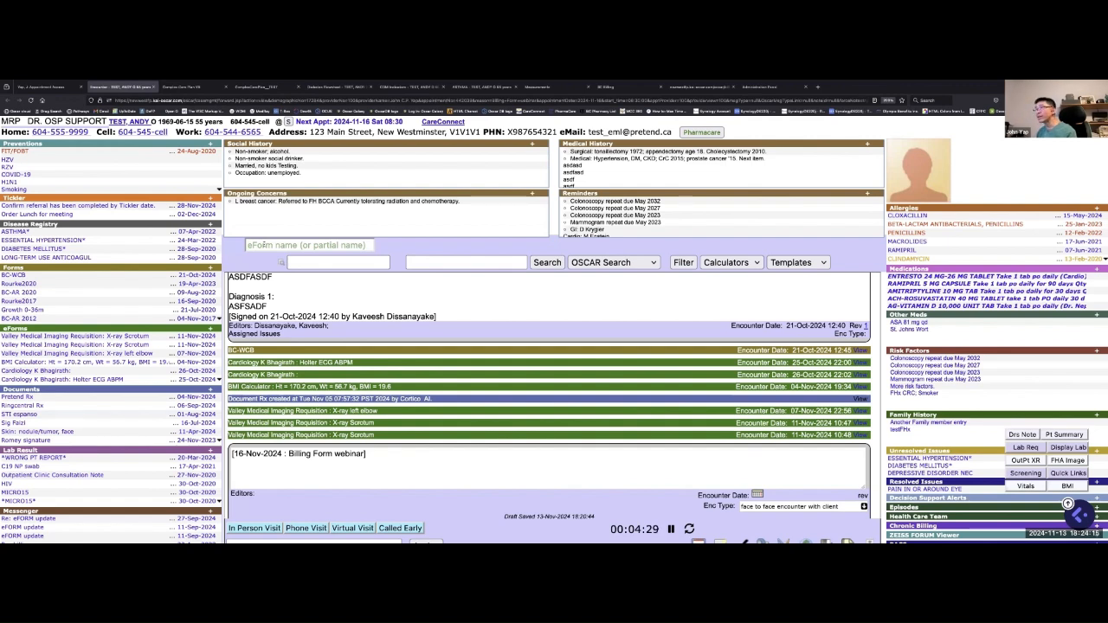
type("a")
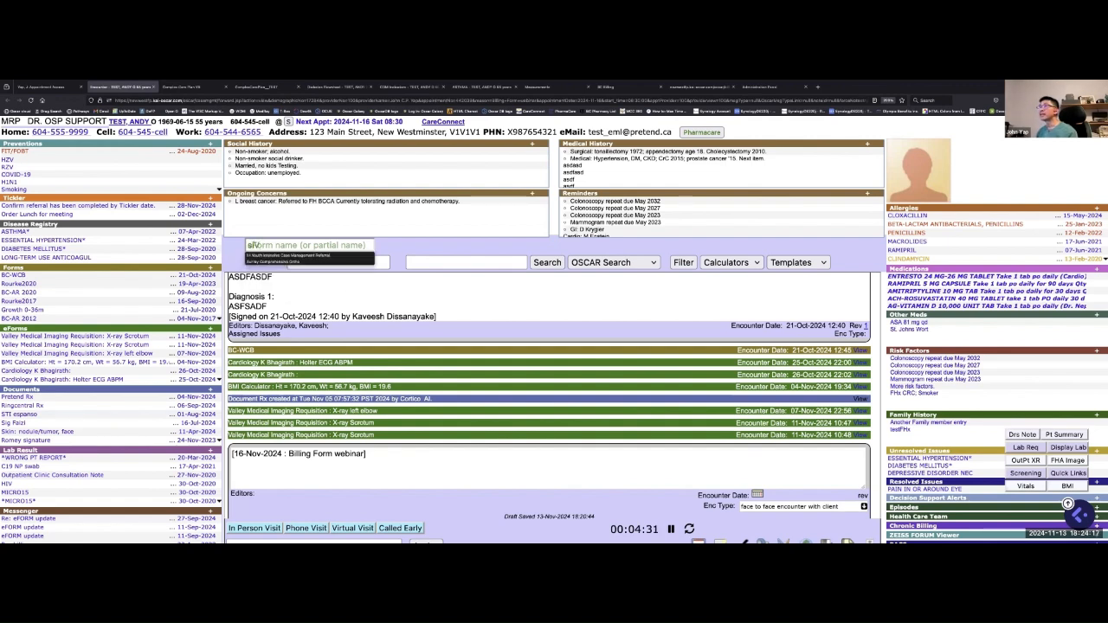
key("BackSpace")
type("DIAB")
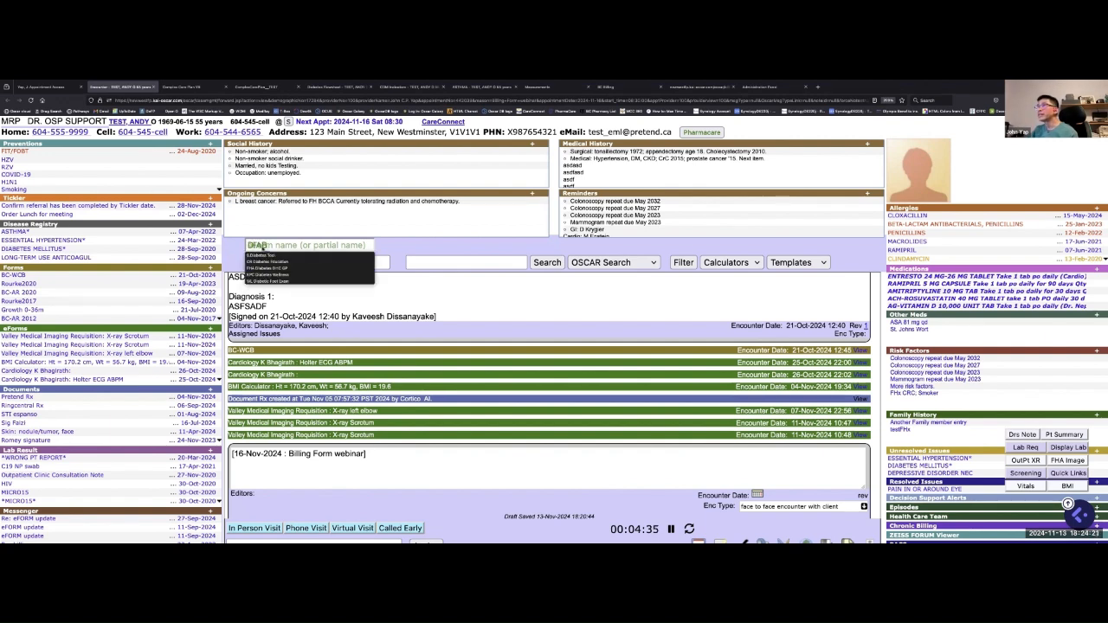
key("Down")
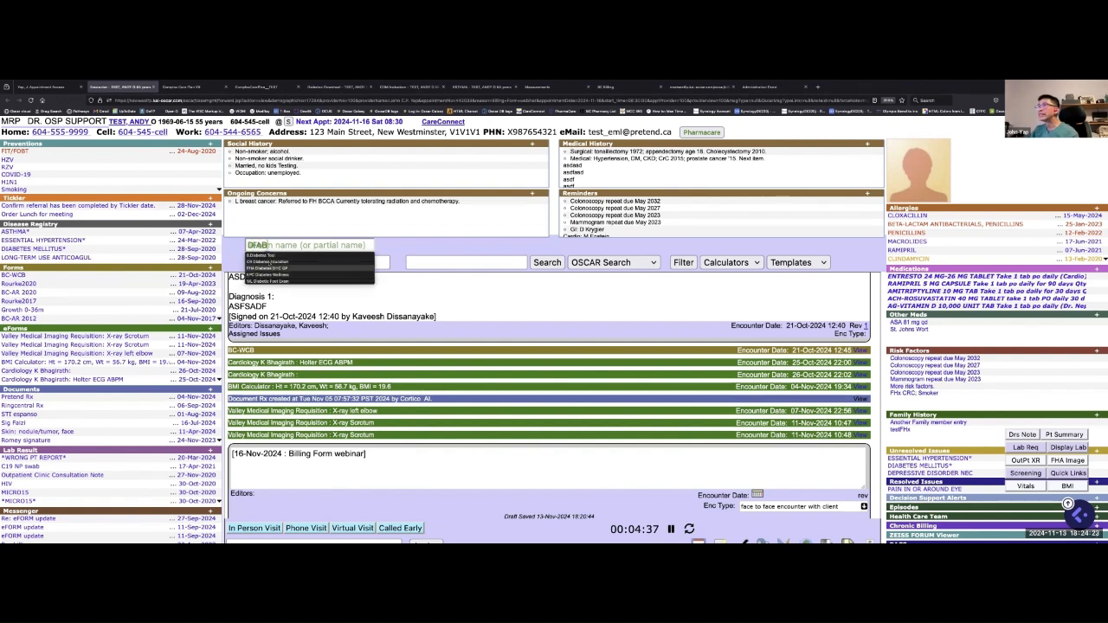
left_click(260, 255)
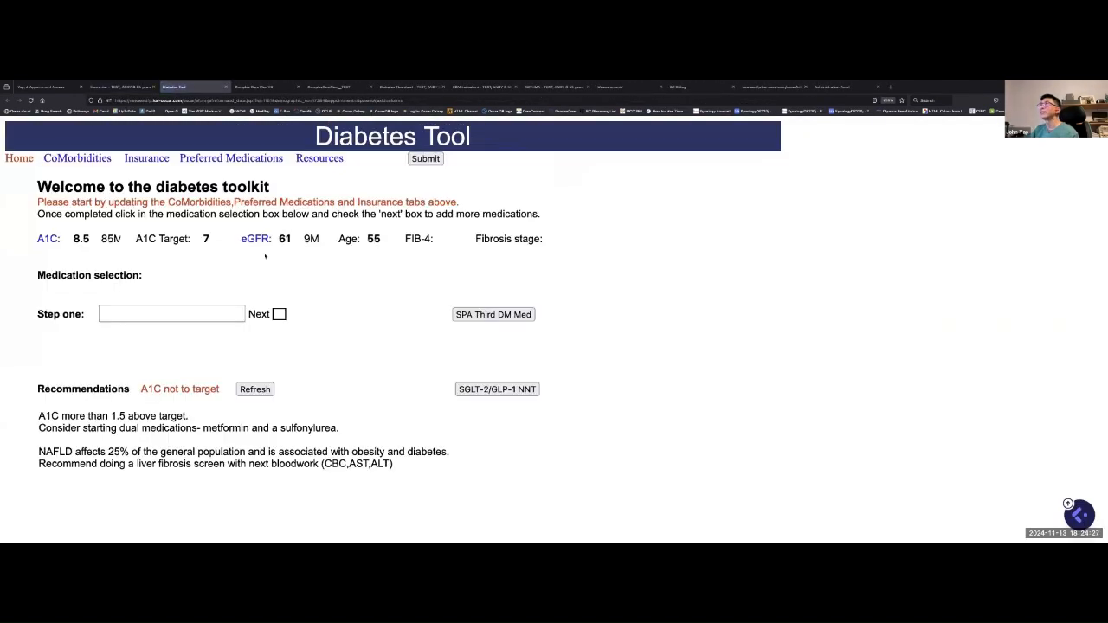
key("ctrl+w")
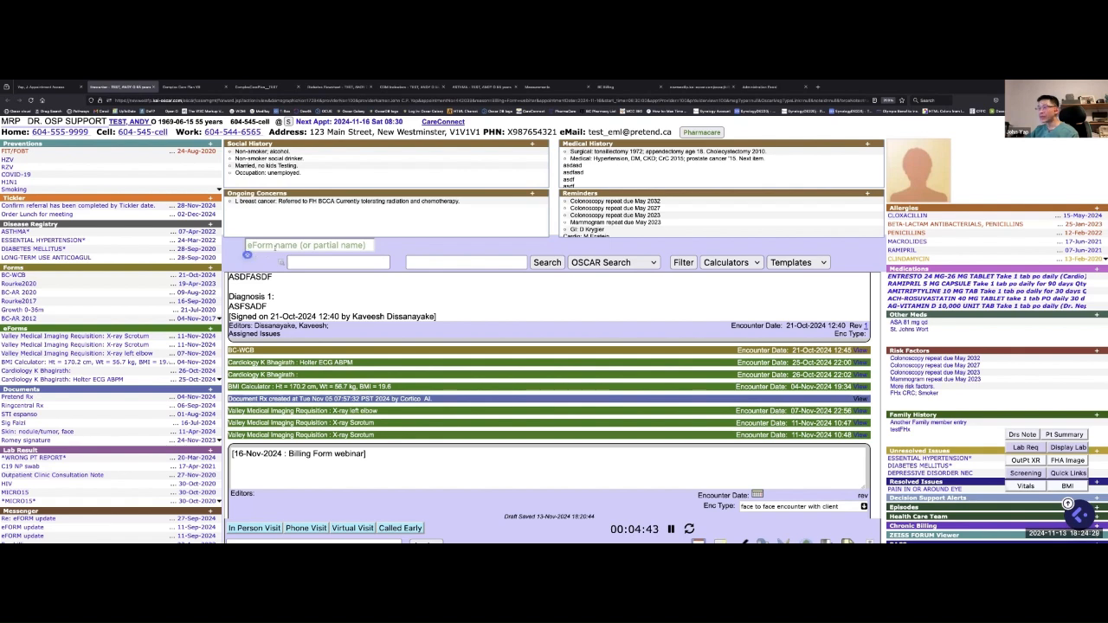
left_click(273, 246)
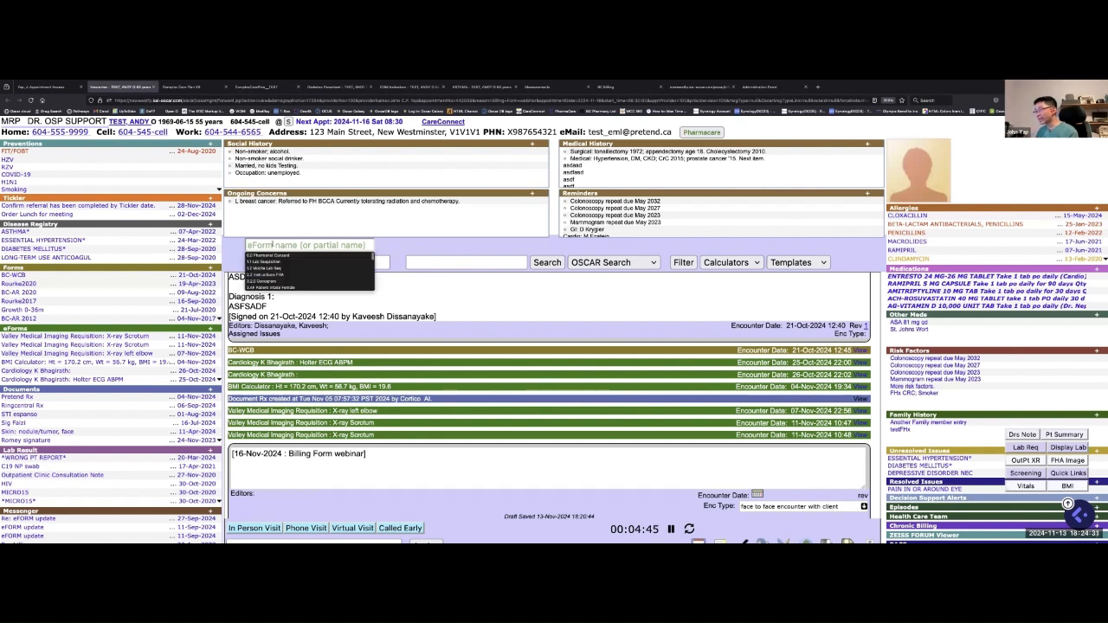
type("fd")
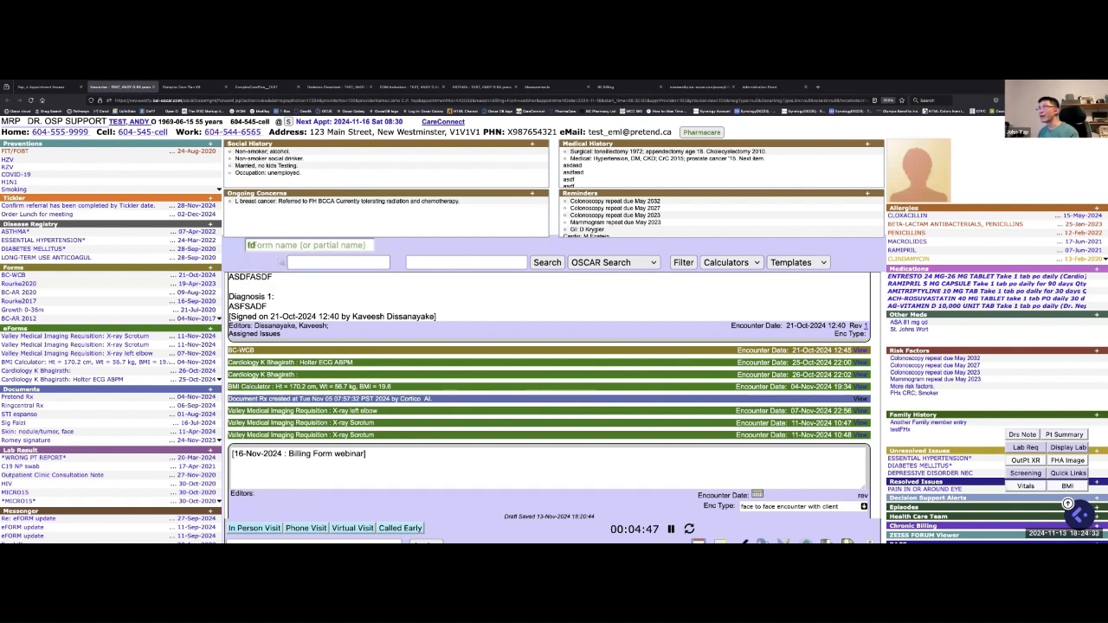
key("BackSpace")
key("BackSpace")
type("dia")
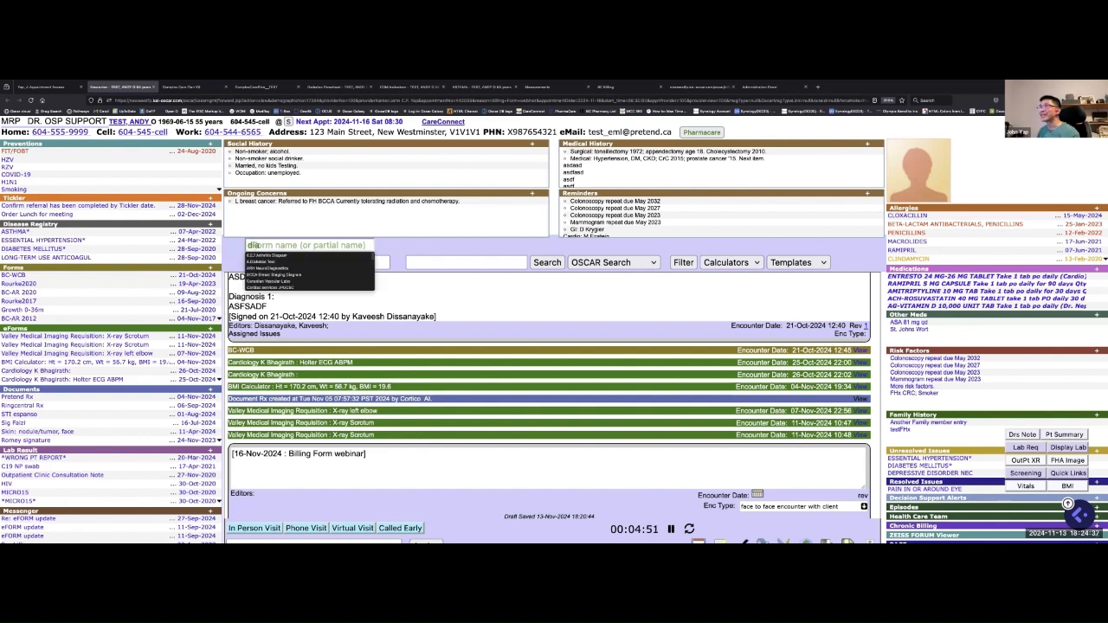
type("be")
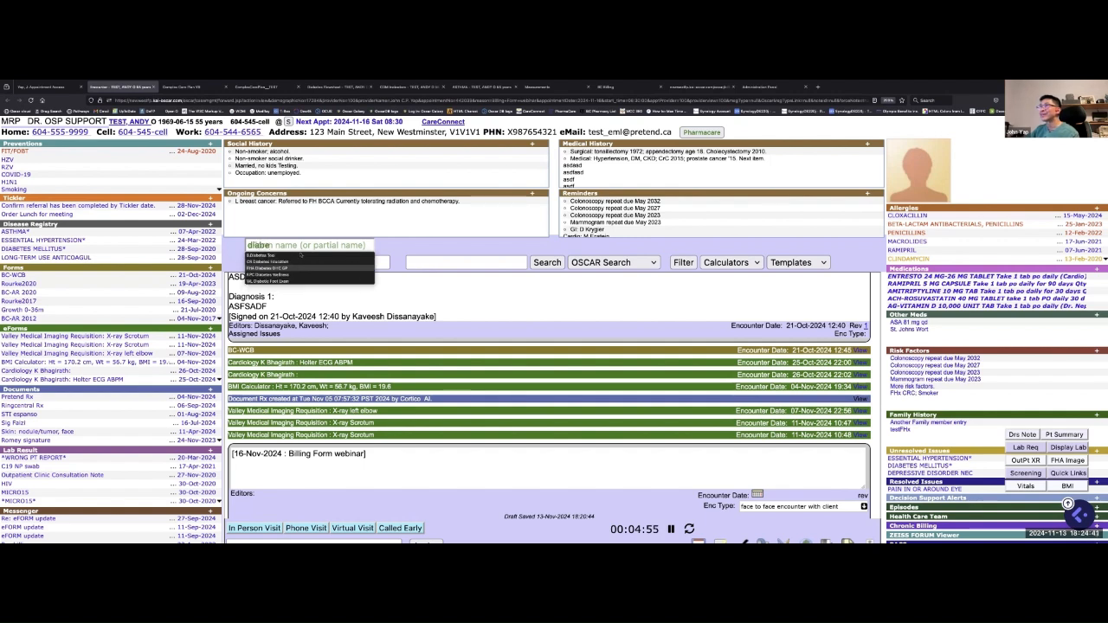
key("BackSpace")
key("BackSpace")
key("BackSpace")
key("BackSpace")
key("BackSpace")
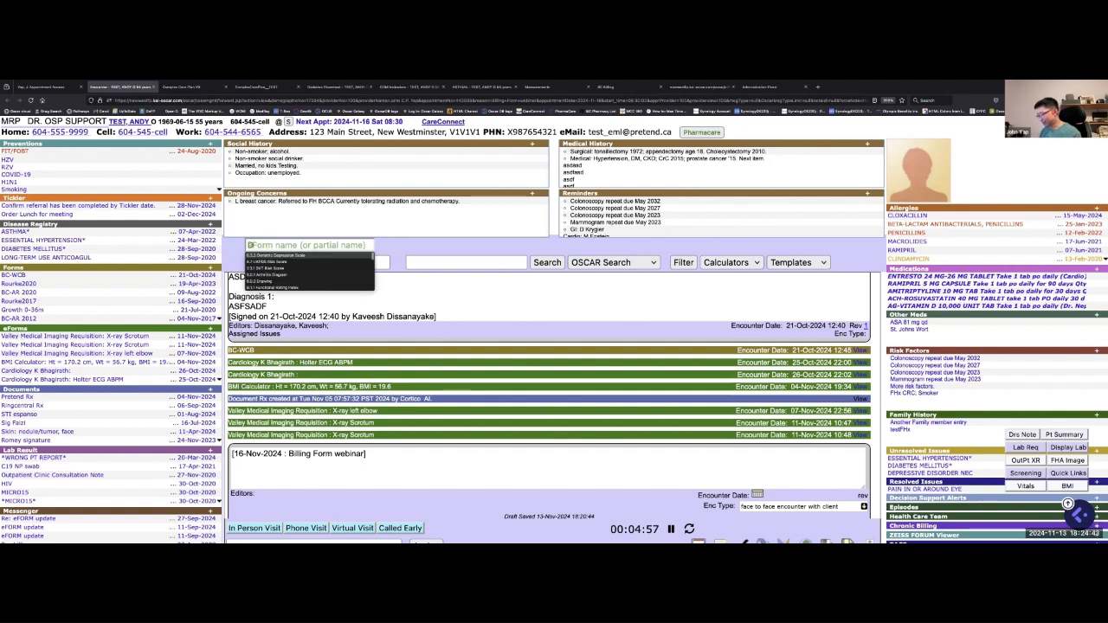
- Search the eForms for "DM", open the diabetes care flowsheet and look over its behaviour interventions and glycemic control sections
type("DM")
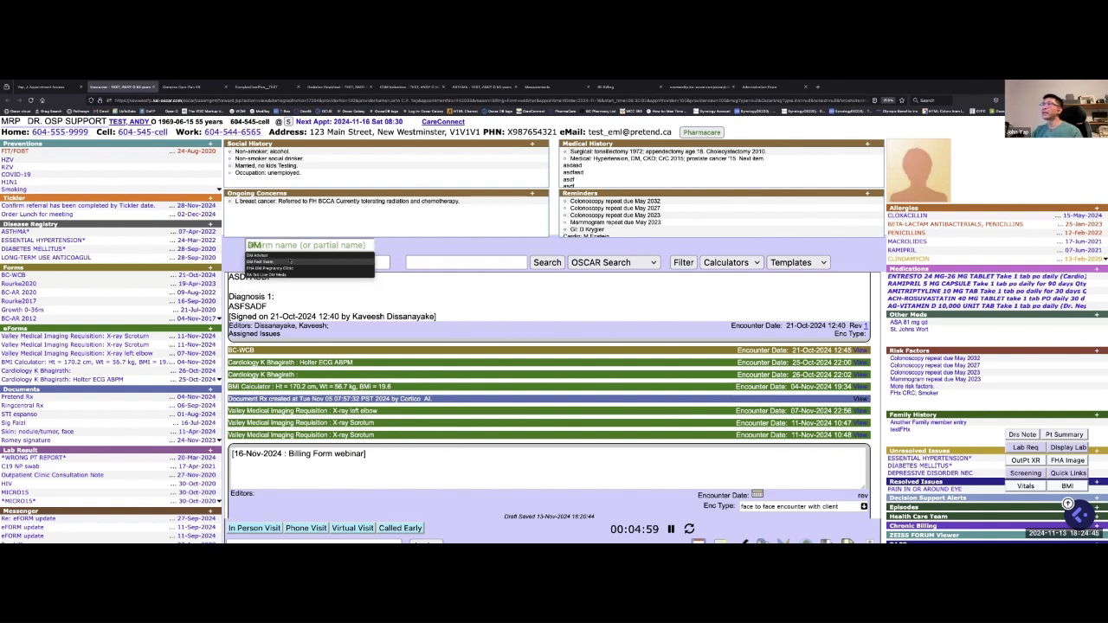
left_click(258, 256)
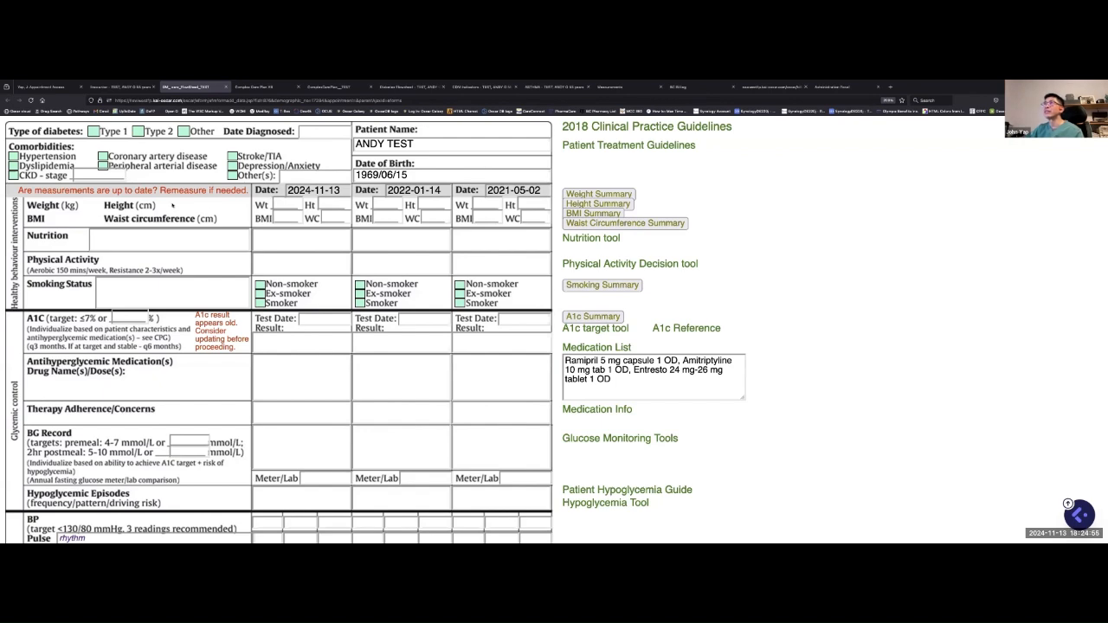
scroll(181, 218, "down", 1)
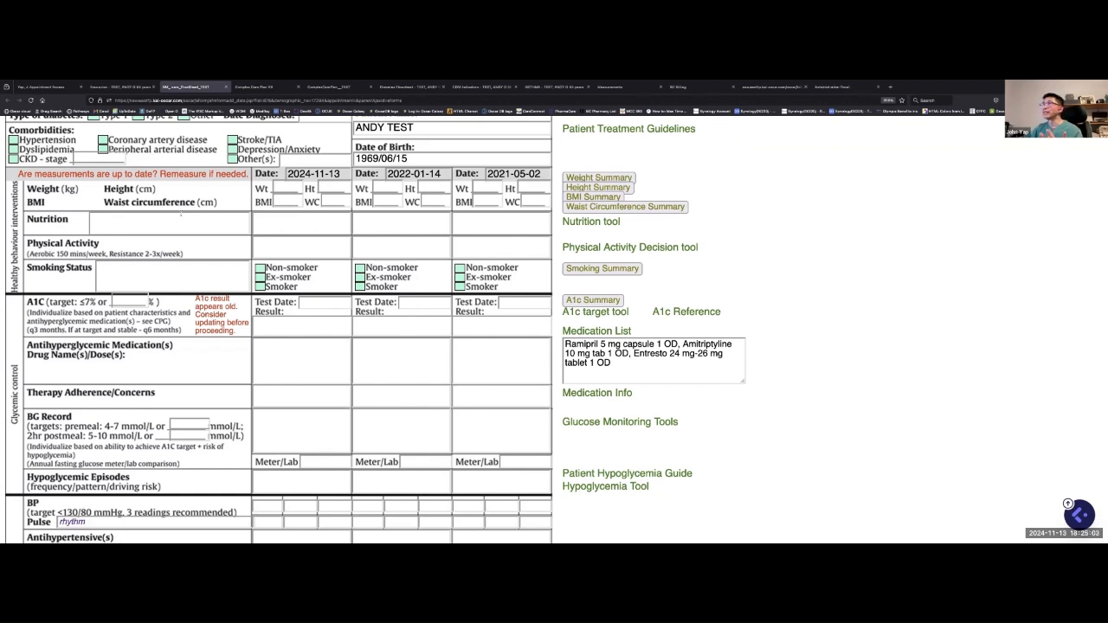
- Look through the diabetes flowsheet from behaviour interventions and glycemic control to CV risk, CKD, neuropathy, vaccination and management plans
scroll(181, 213, "down", 1)
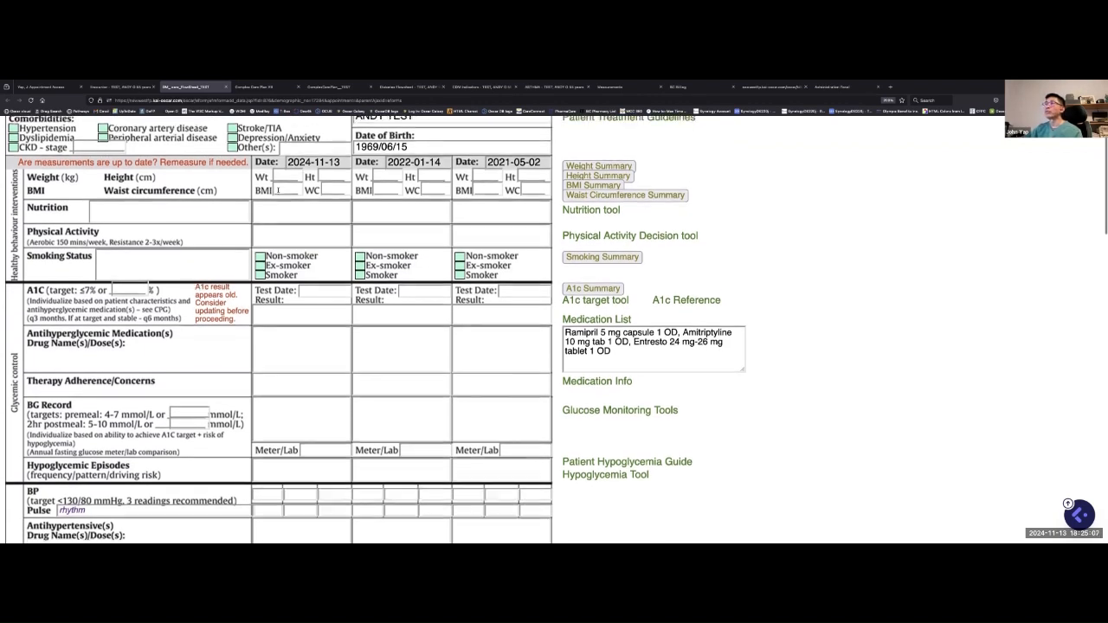
scroll(258, 193, "down", 3)
scroll(289, 183, "up", 4)
scroll(289, 182, "down", 1)
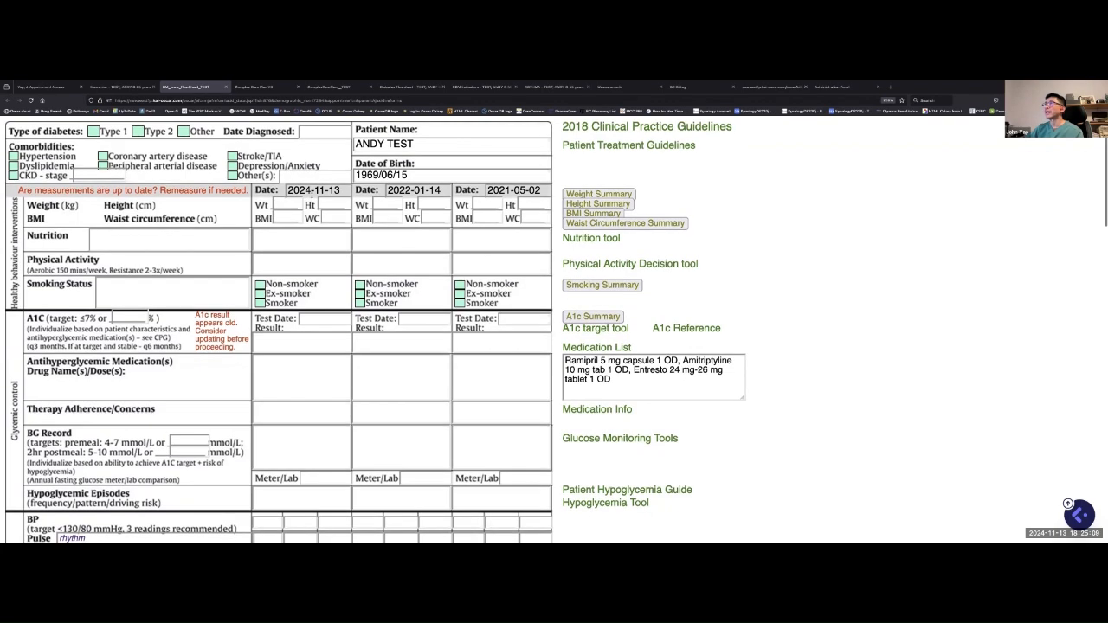
scroll(307, 197, "down", 10)
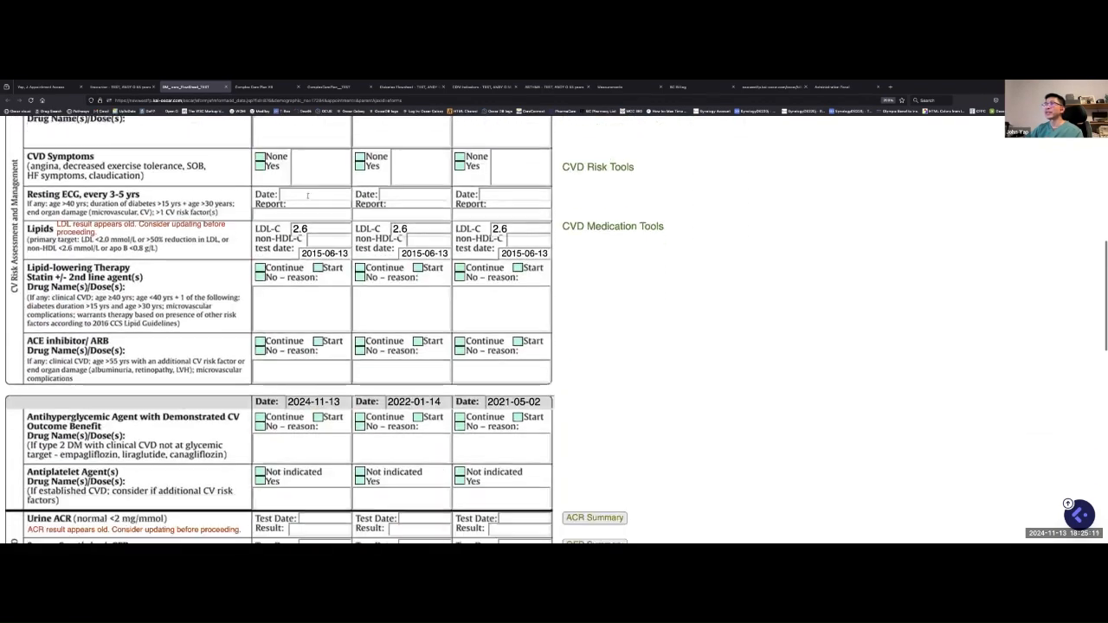
scroll(307, 196, "down", 7)
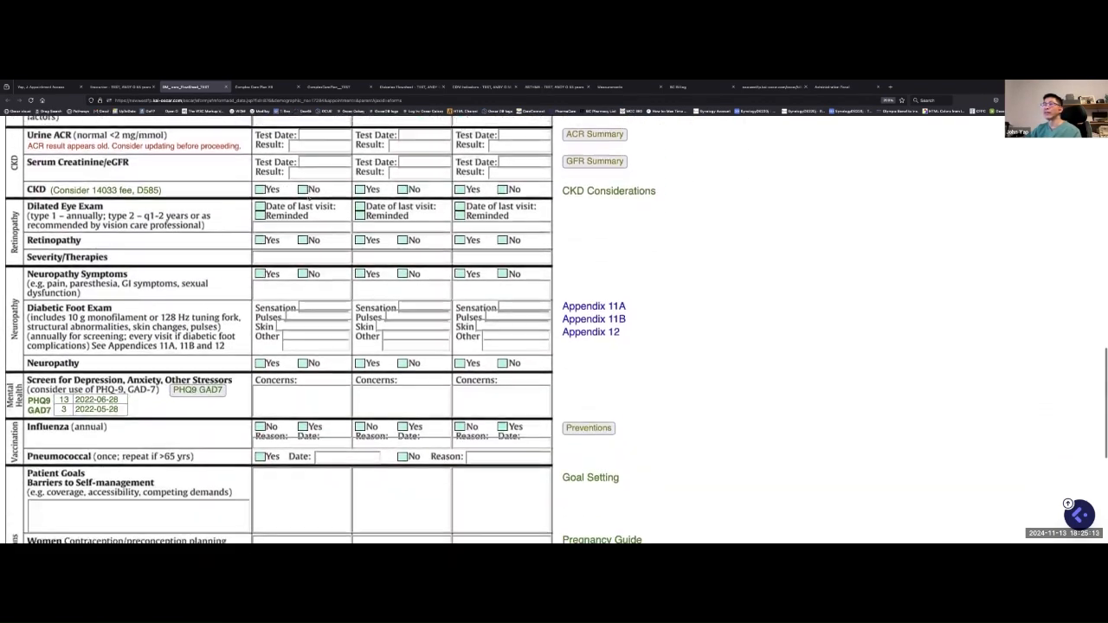
scroll(307, 196, "down", 2)
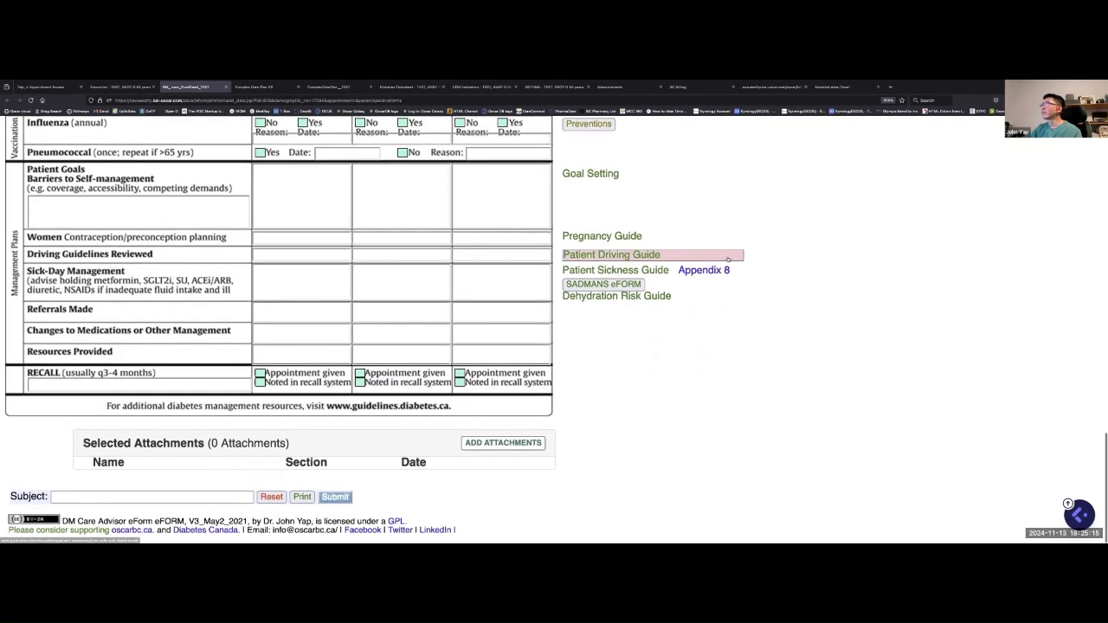
- Open the CVD Risk Tools and CVD Medication Tools links beside the cardiovascular risk section, returning to the flowsheet after each
scroll(728, 259, "up", 3)
scroll(728, 259, "up", 10)
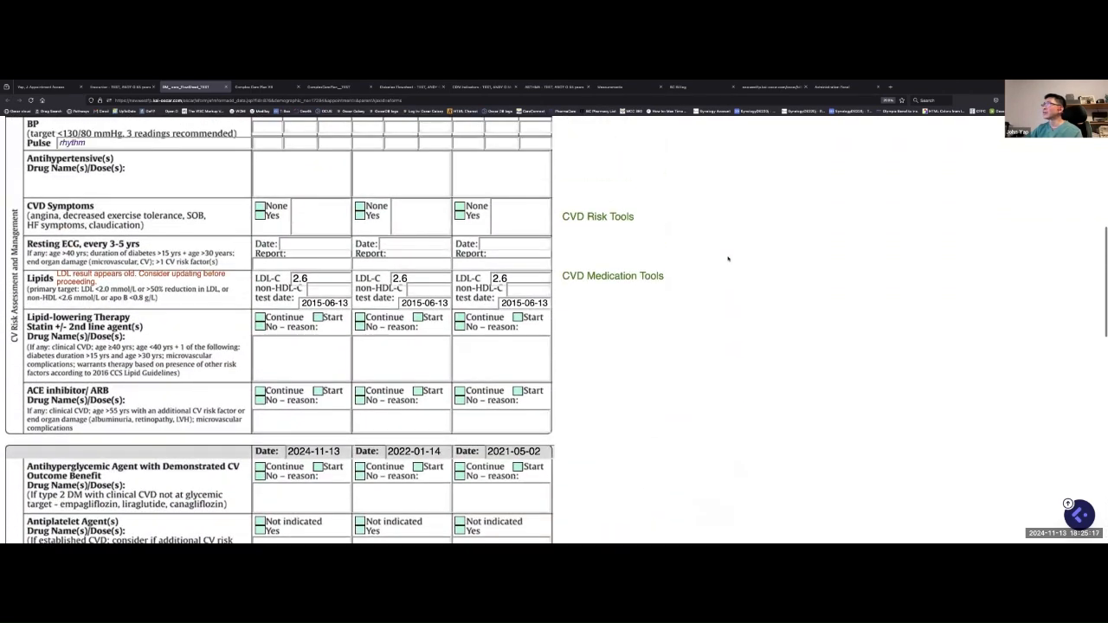
left_click(614, 217)
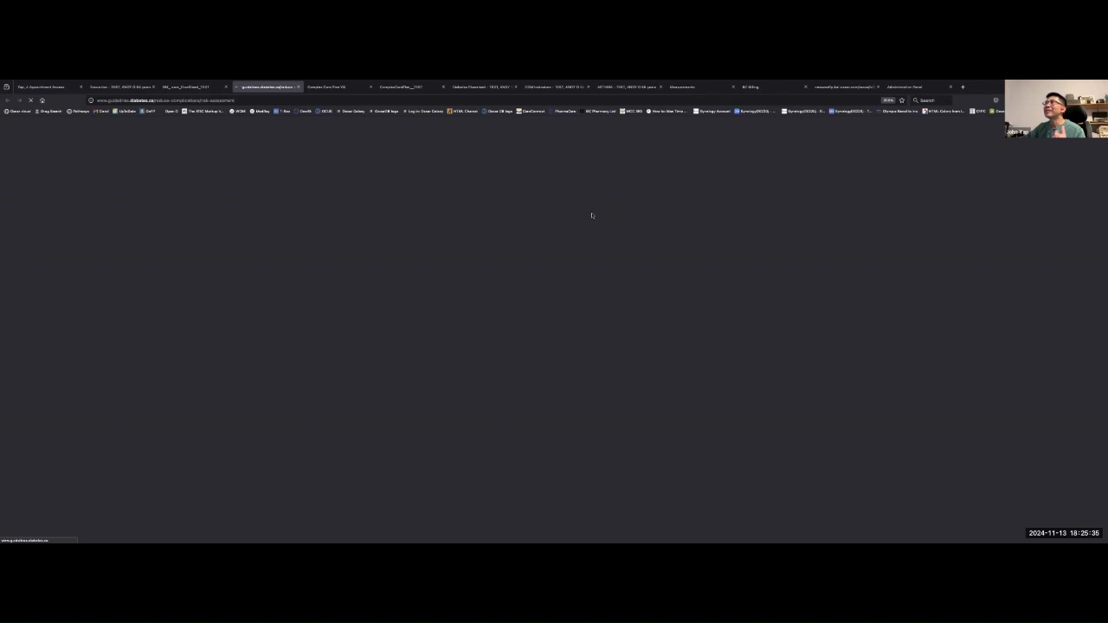
left_click(188, 87)
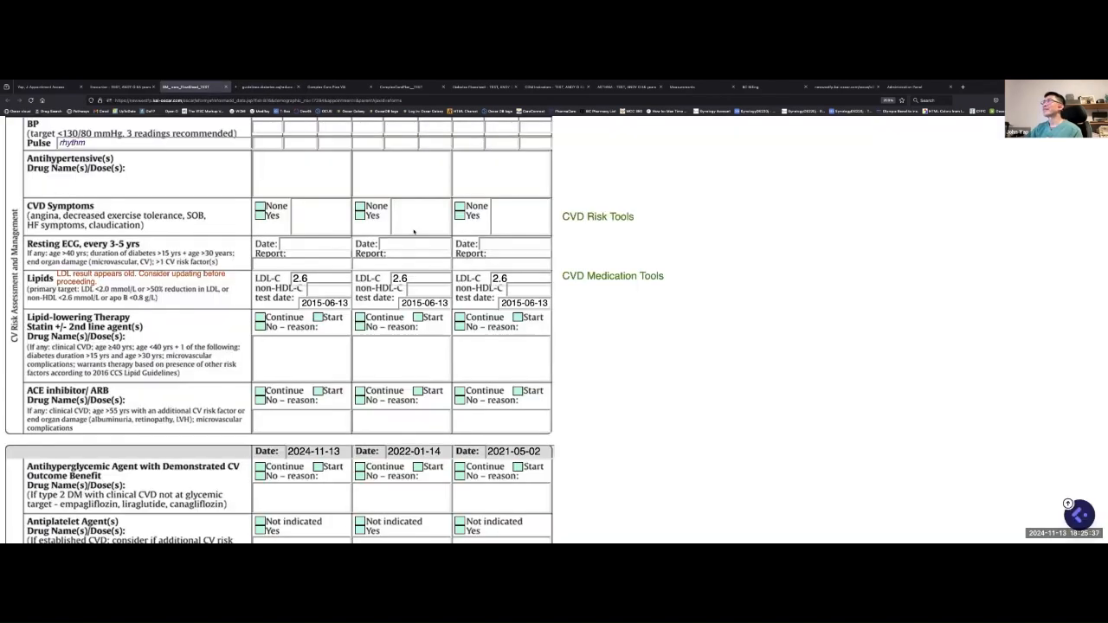
left_click(591, 278)
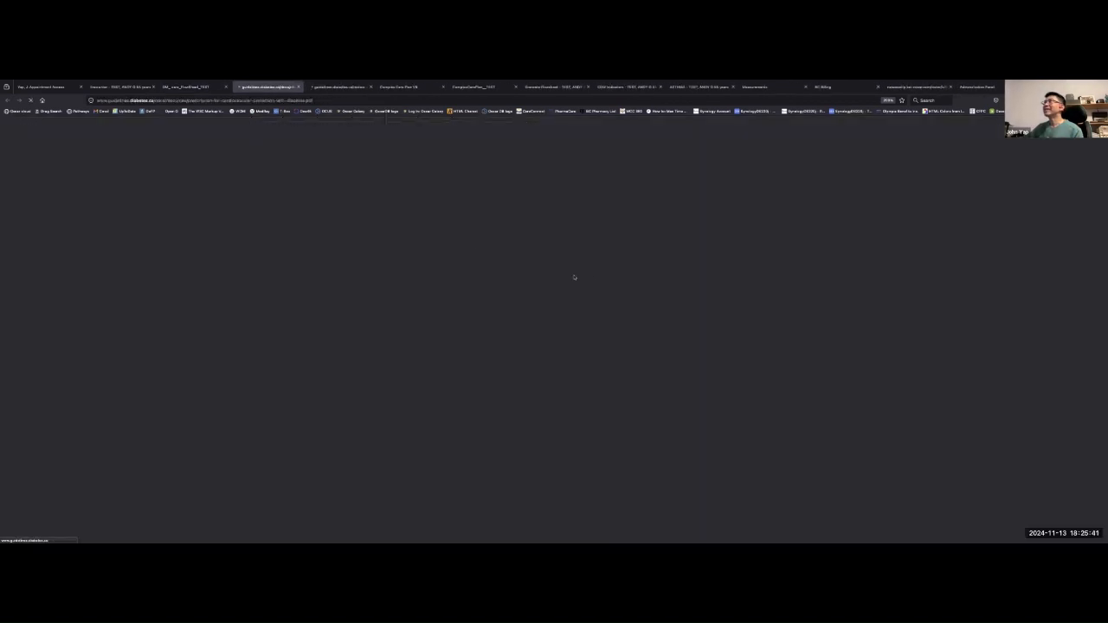
left_click(192, 88)
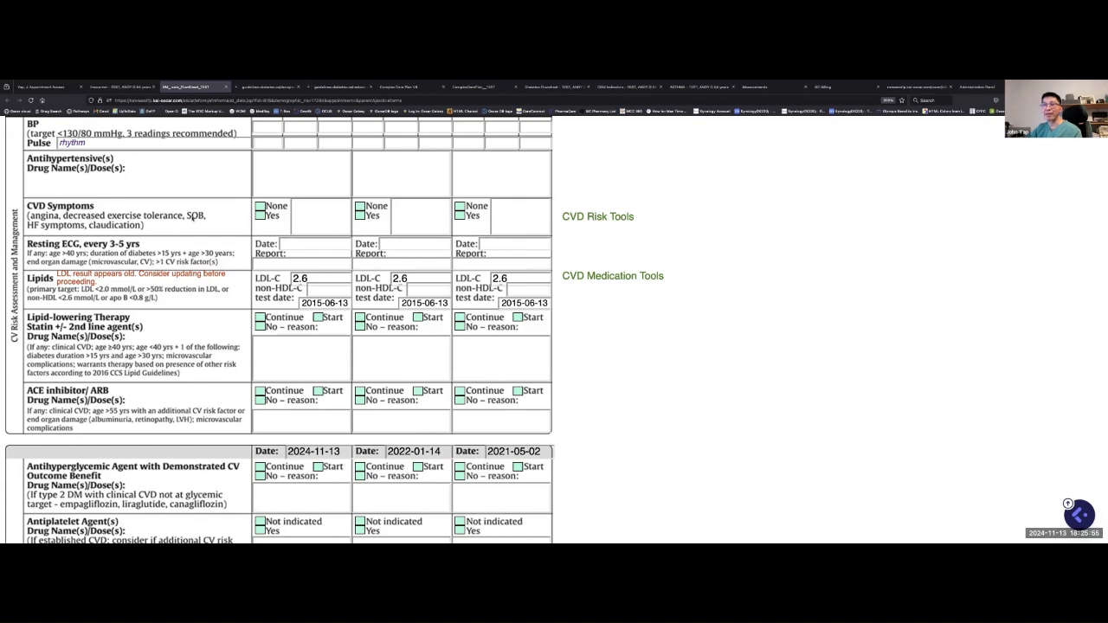
- Review the flowsheet's lipid therapy, CKD, retinopathy, neuropathy, mental health and vaccination sections through to recall
scroll(113, 266, "down", 5)
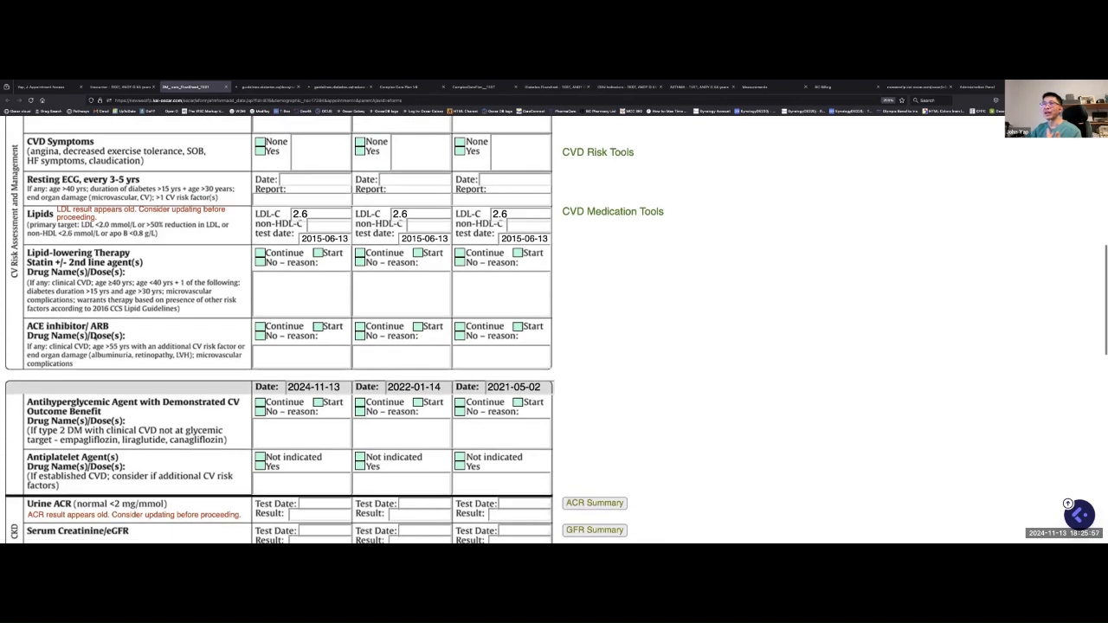
scroll(85, 335, "down", 5)
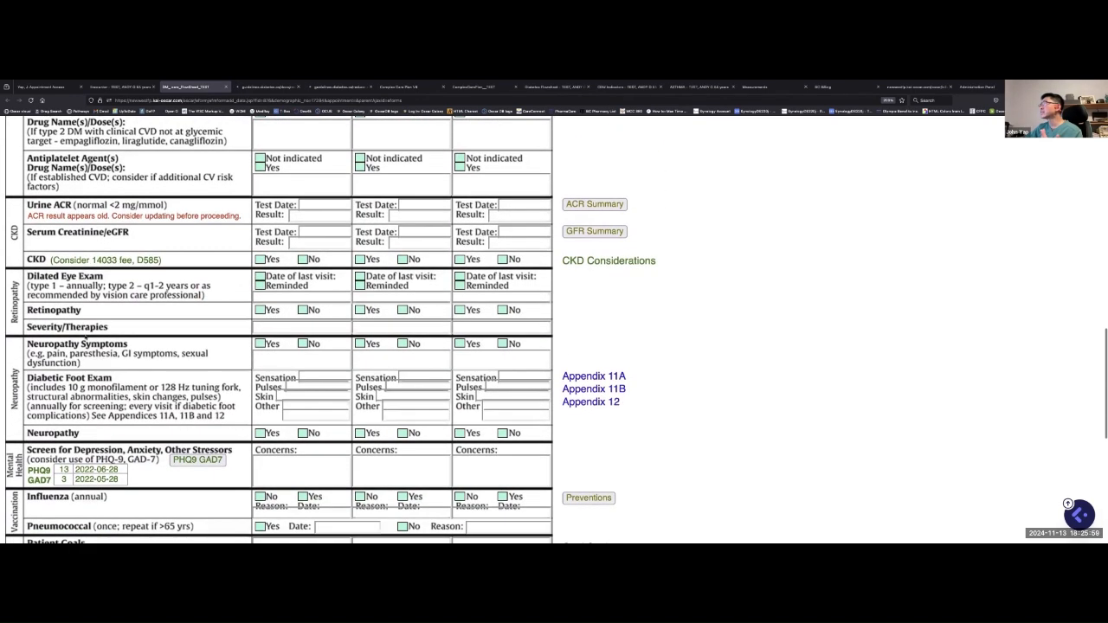
scroll(84, 337, "down", 6)
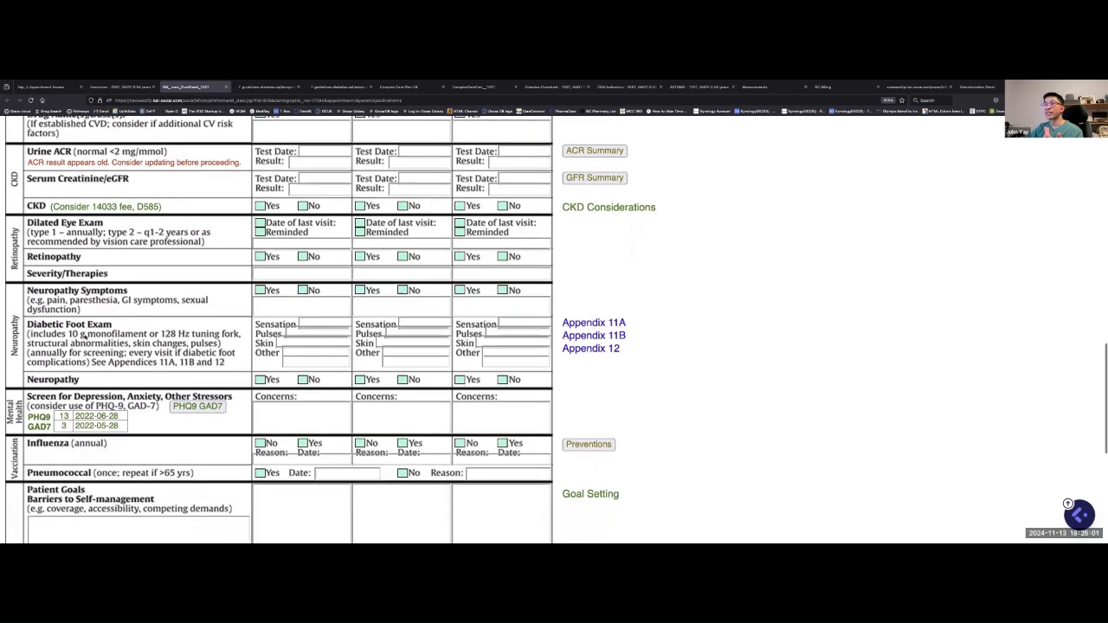
scroll(84, 337, "down", 3)
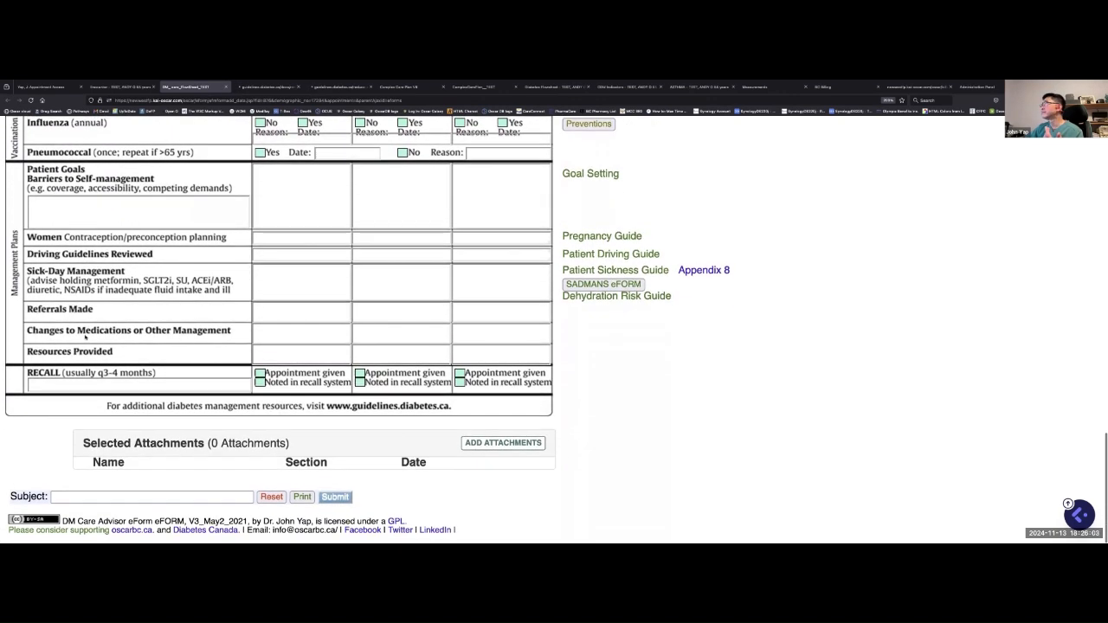
- Open the SADMANS eForm from the sick-day management section and examine its medications-to-pause plan, recent eGFR and medication list
left_click(618, 283)
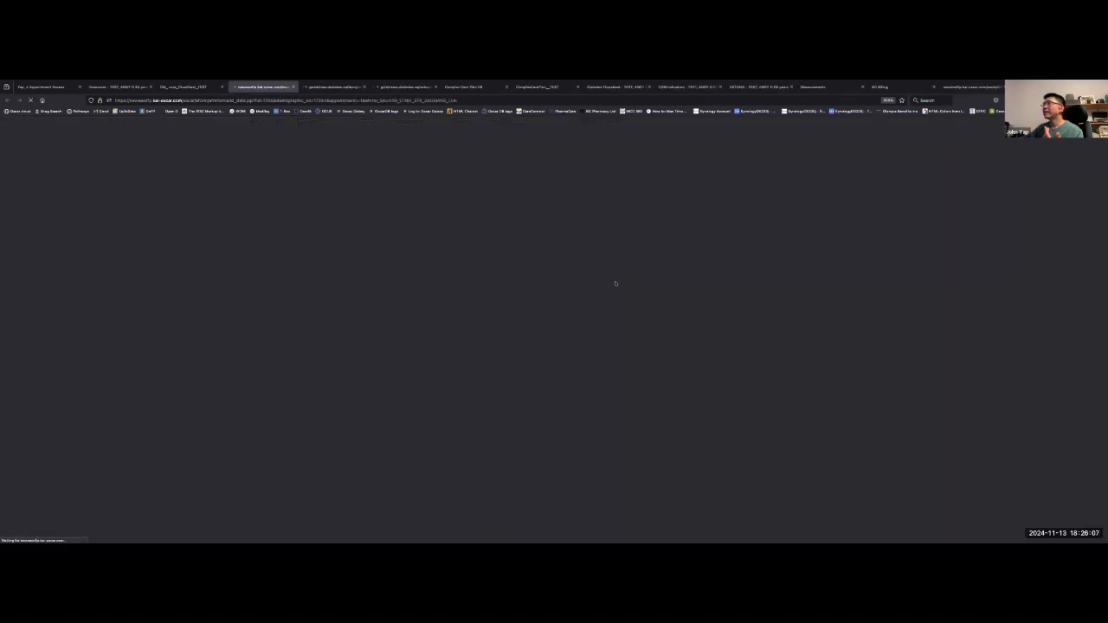
scroll(615, 283, "down", 3)
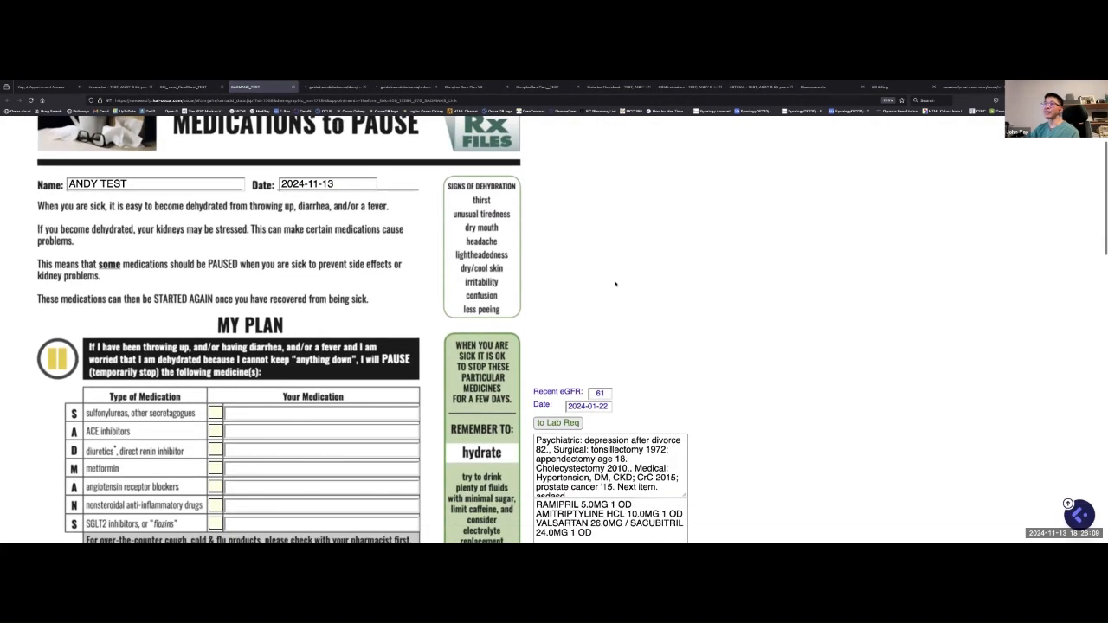
scroll(615, 283, "down", 1)
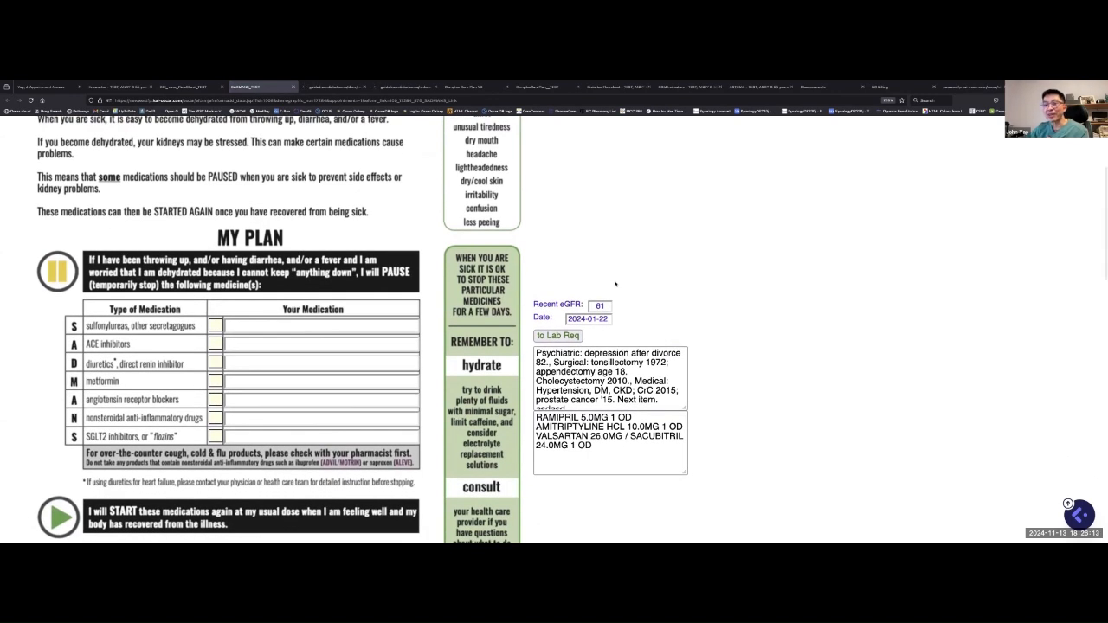
scroll(615, 283, "up", 4)
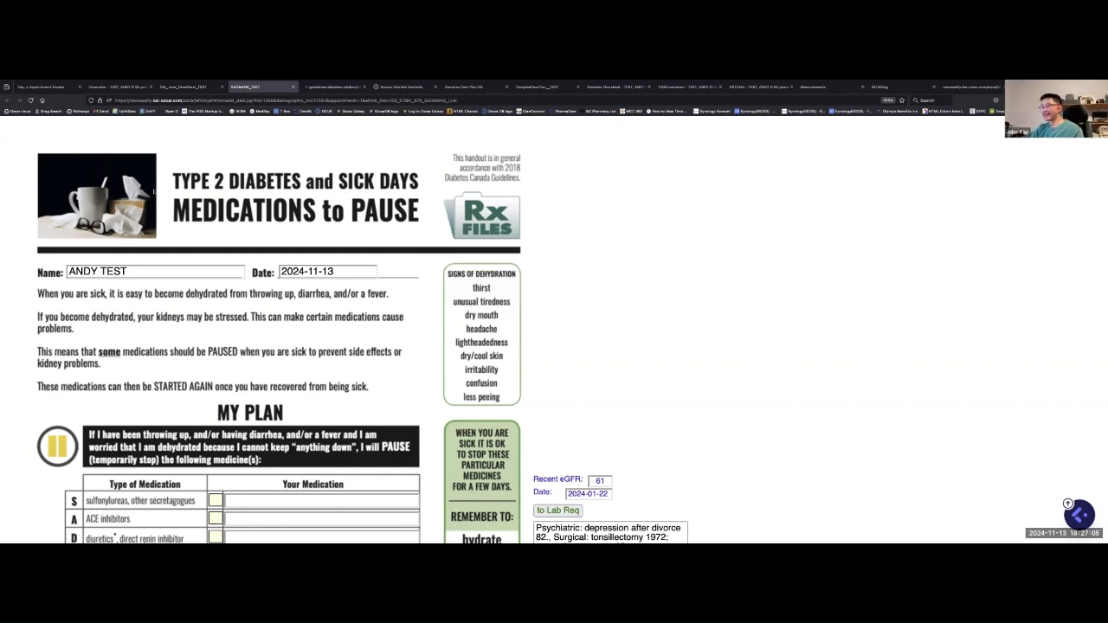
- Switch from the browser to the PowerPoint presentation showing the Questions slide
key("ctrl+Up")
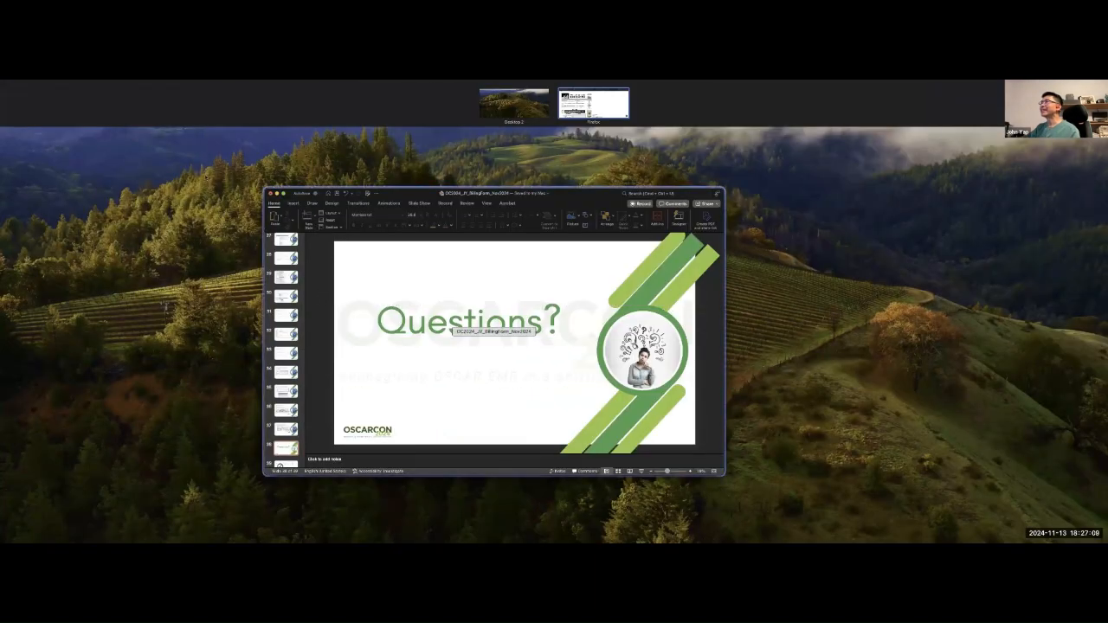
left_click(316, 294)
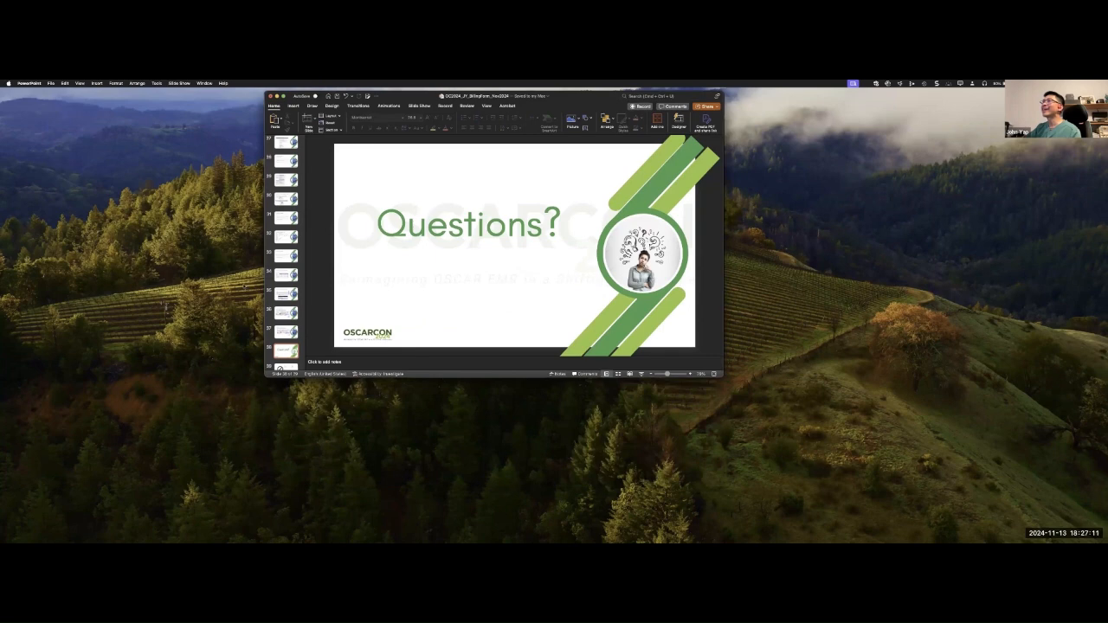
left_click(138, 300)
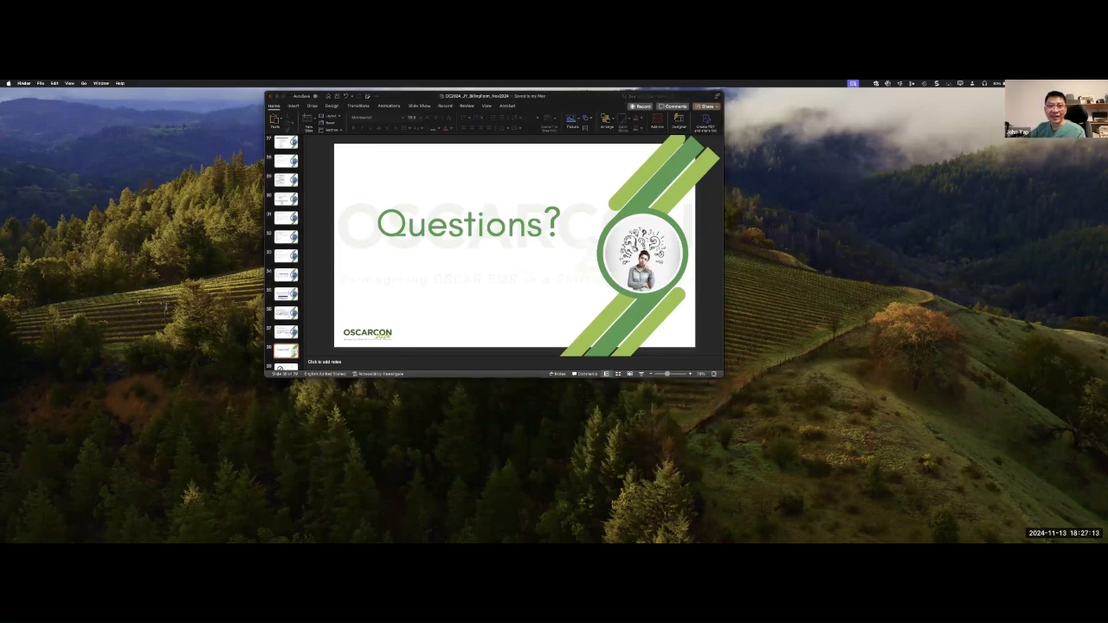